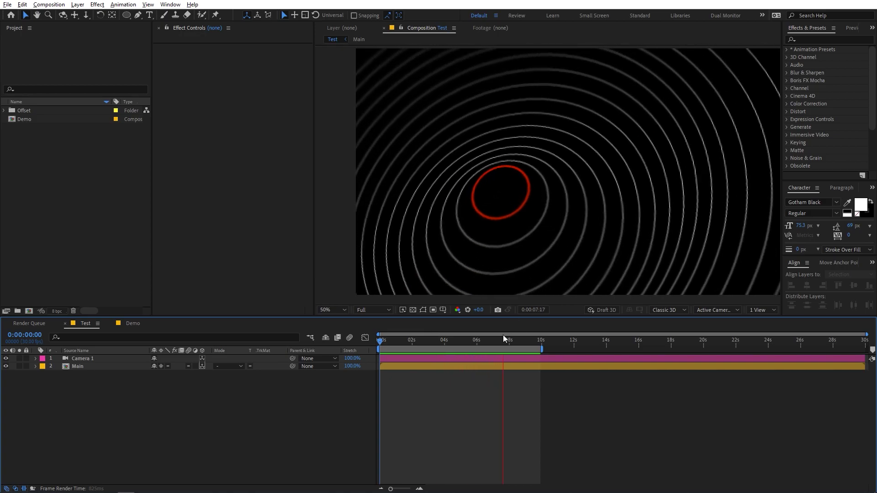
- Open the Demo composition and hide the Blue layer
{"action": "left_click_drag", "start_coordinate": [498, 339], "coordinate": [434, 340]}
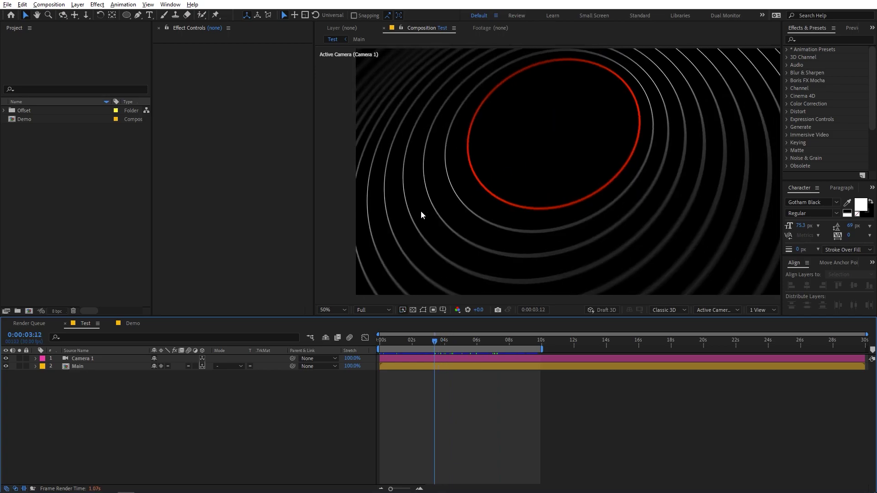
{"action": "left_click", "coordinate": [131, 324]}
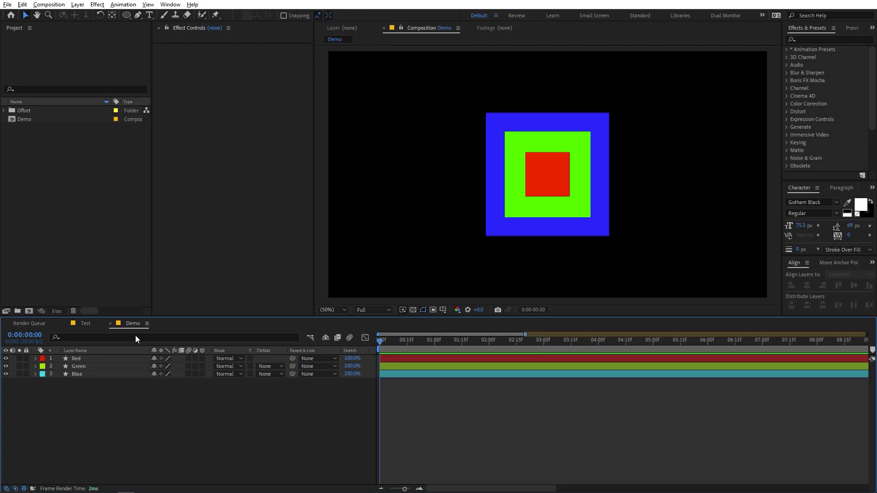
{"action": "left_click", "coordinate": [81, 360]}
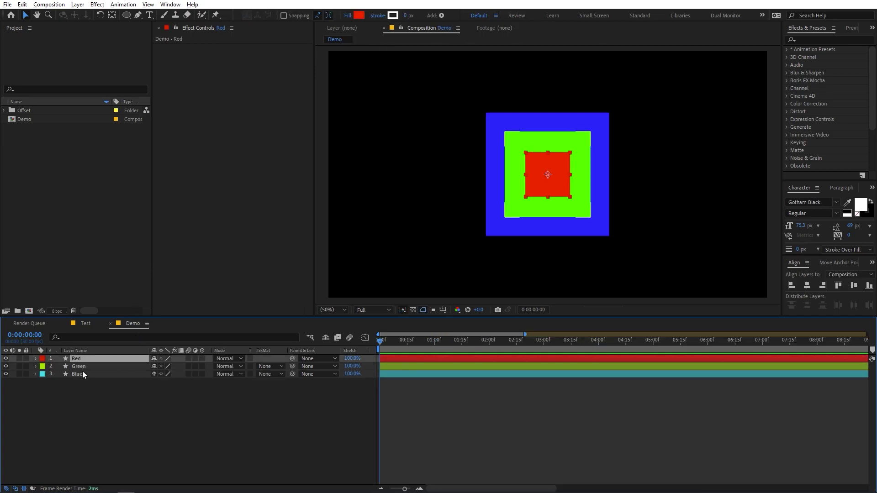
{"action": "left_click", "coordinate": [81, 375], "text": "shift"}
{"action": "left_click", "coordinate": [98, 391]}
{"action": "left_click", "coordinate": [79, 374]}
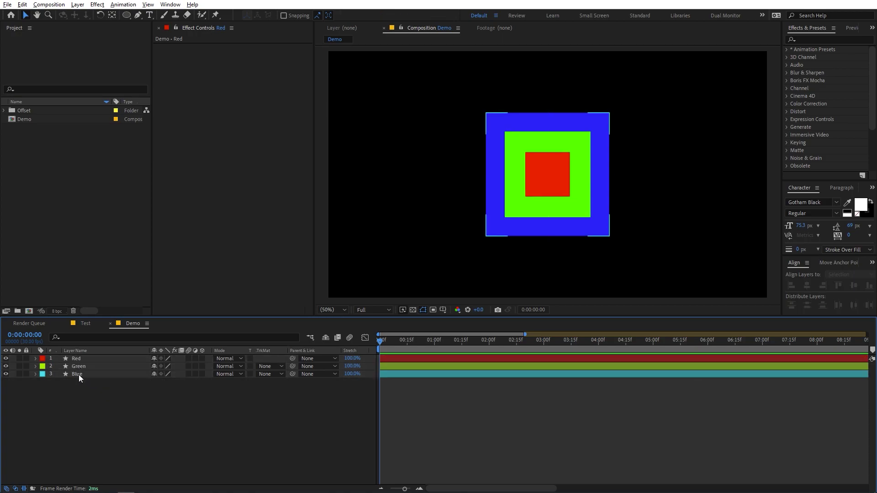
{"action": "left_click", "coordinate": [129, 379]}
{"action": "left_click", "coordinate": [75, 375]}
{"action": "left_click", "coordinate": [6, 374]}
{"action": "left_click", "coordinate": [185, 413]}
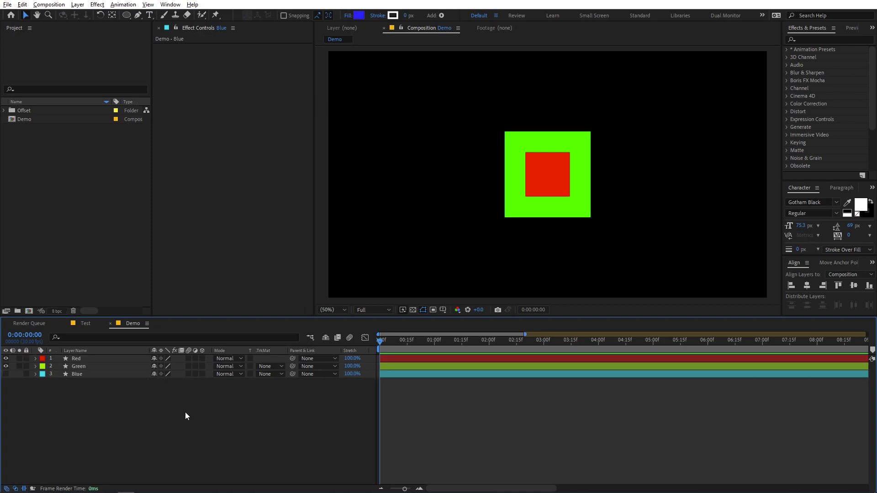
- Reveal the Position of the Red and Green layers and link Green's Position to Red's Position with an expression
{"action": "left_click", "coordinate": [87, 358]}
{"action": "left_click", "coordinate": [85, 366], "text": "shift"}
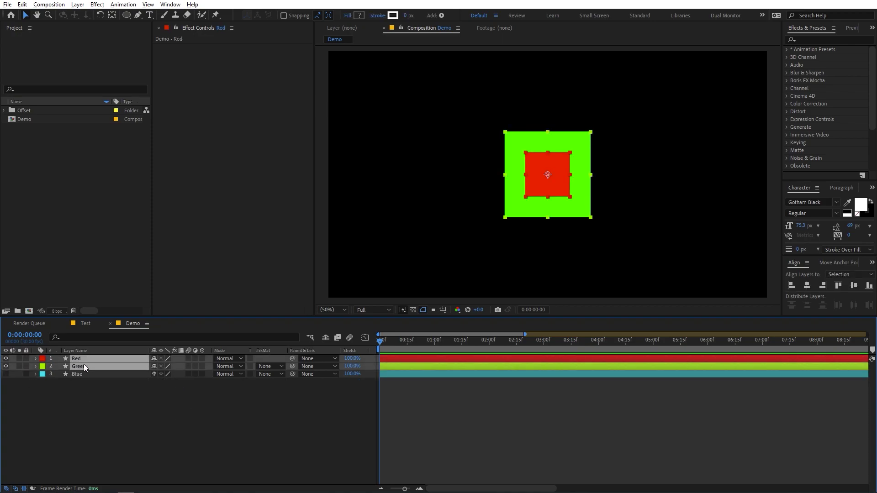
{"action": "key", "text": "p"}
{"action": "left_click", "coordinate": [102, 409]}
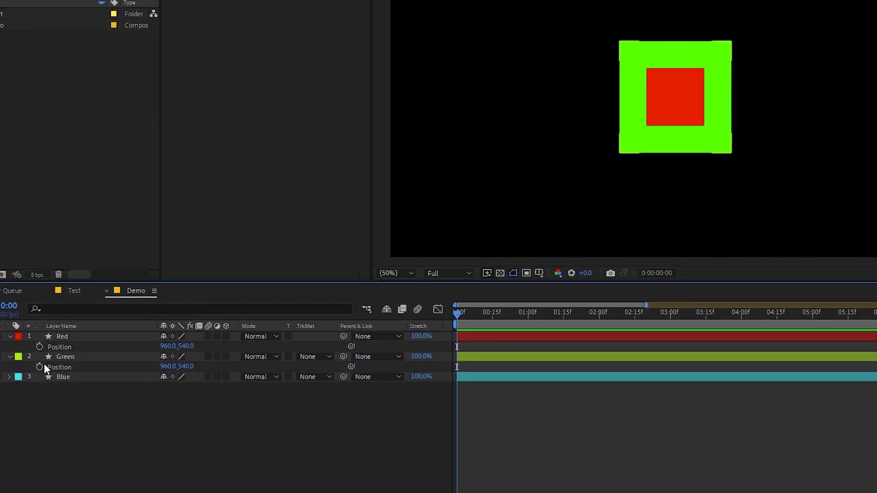
{"action": "left_click", "coordinate": [39, 366], "text": "alt"}
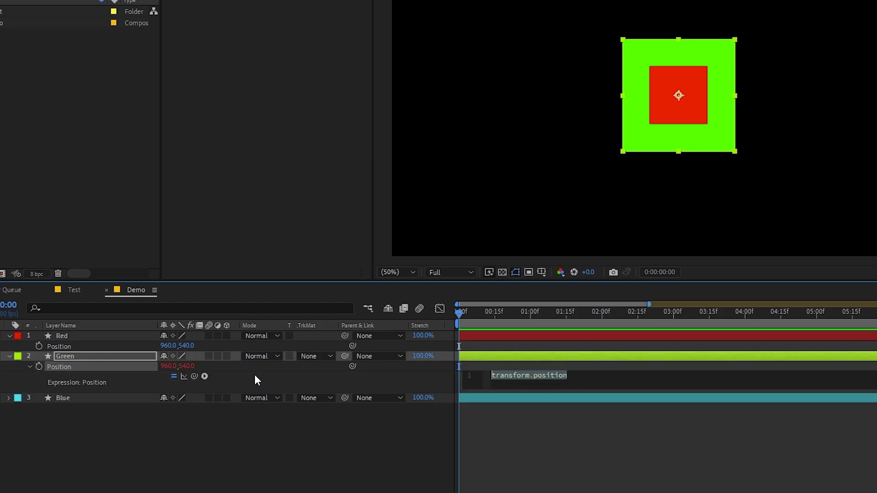
{"action": "left_click_drag", "start_coordinate": [193, 376], "coordinate": [57, 347]}
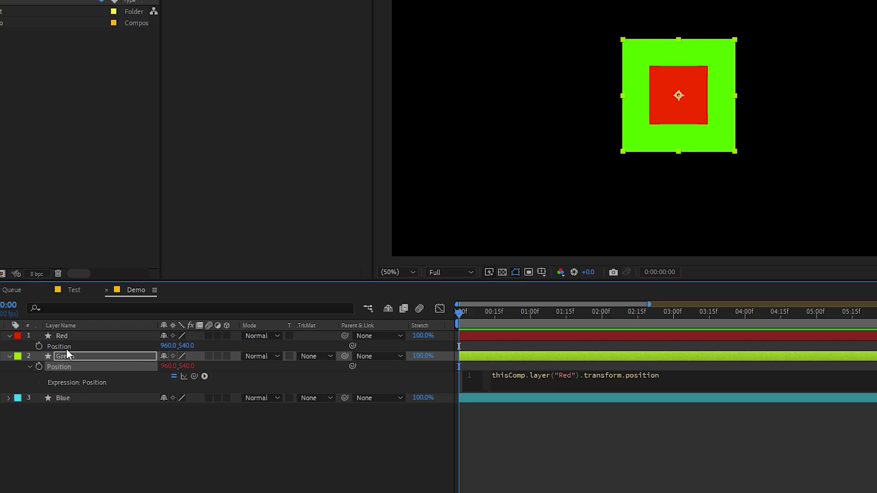
{"action": "left_click", "coordinate": [629, 415]}
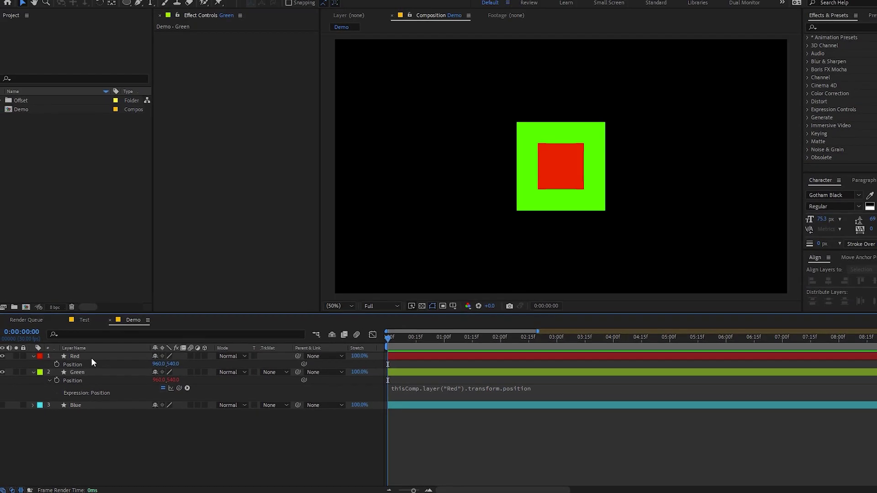
- Test the position link by moving the Red square slightly up in the composition, and undo the move
{"action": "left_click", "coordinate": [91, 356]}
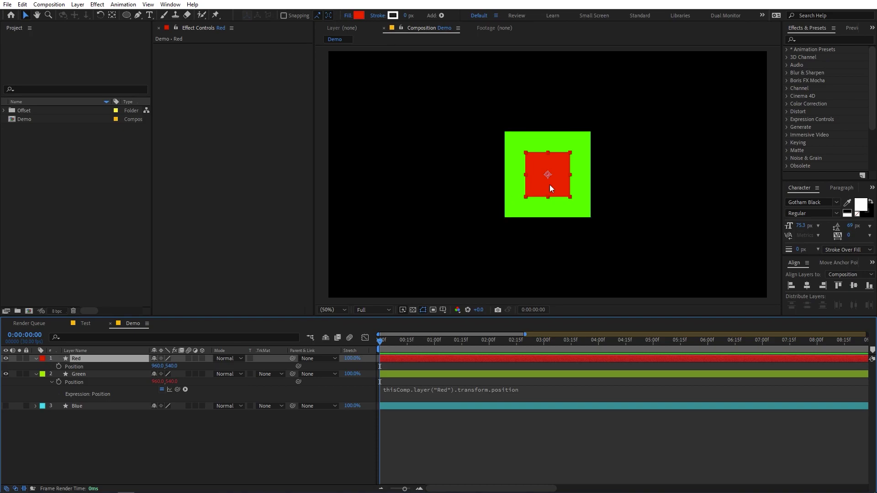
{"action": "mouse_move", "coordinate": [551, 188]}
{"action": "left_mouse_down"}
{"action": "mouse_move", "coordinate": [588, 190]}
{"action": "mouse_move", "coordinate": [709, 146]}
{"action": "mouse_move", "coordinate": [588, 138]}
{"action": "mouse_move", "coordinate": [649, 181]}
{"action": "mouse_move", "coordinate": [600, 197]}
{"action": "mouse_move", "coordinate": [554, 172]}
{"action": "left_mouse_up"}
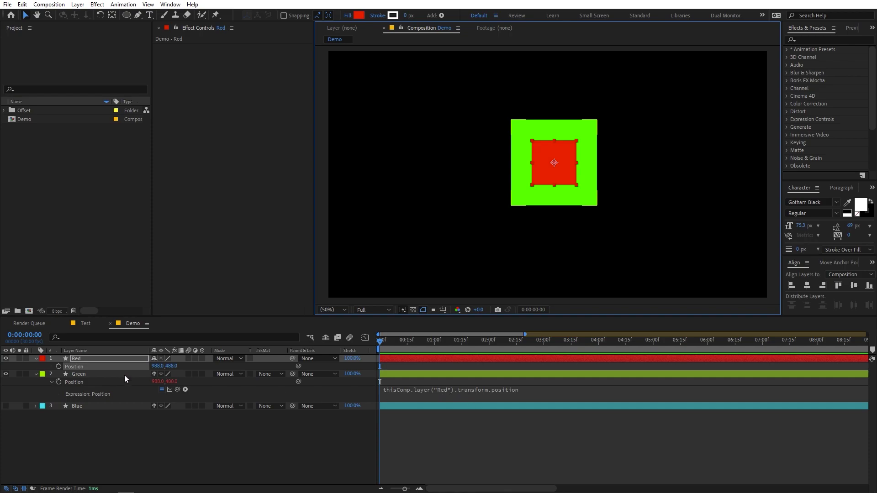
{"action": "key", "text": "ctrl+Home"}
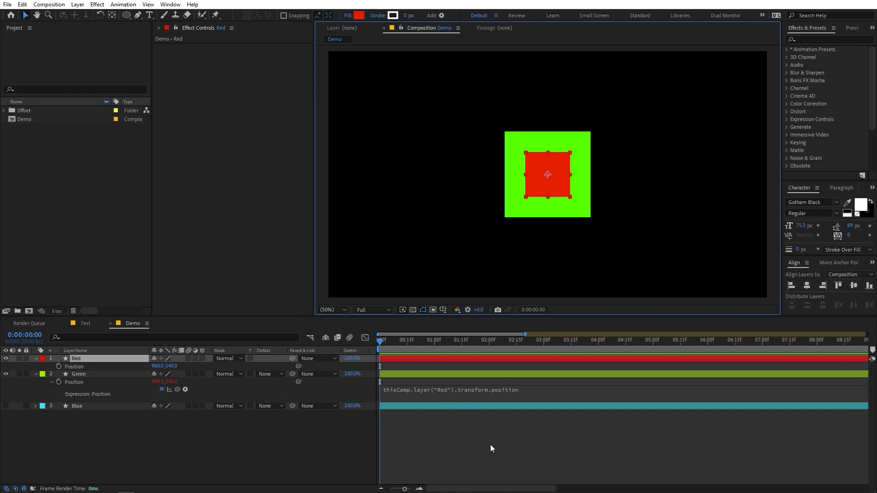
- Append .valueAtTime(1) to the Green layer's Position expression
{"action": "left_click", "coordinate": [556, 390]}
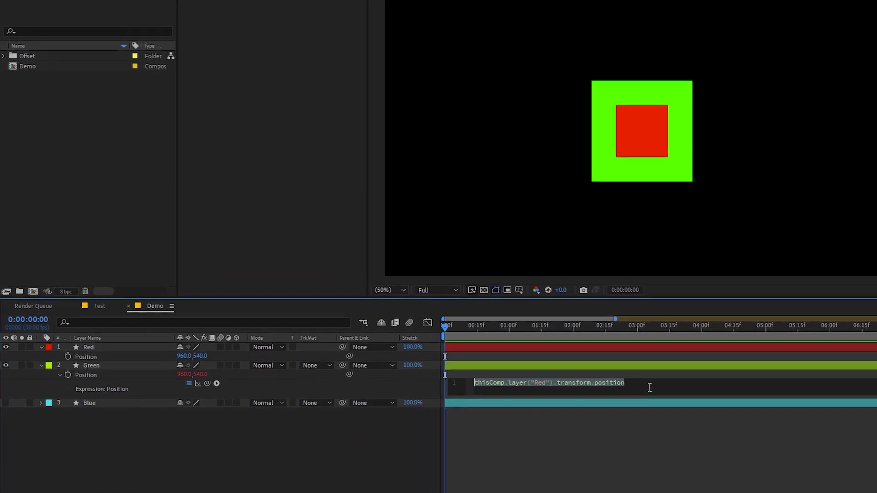
{"action": "left_click", "coordinate": [649, 388]}
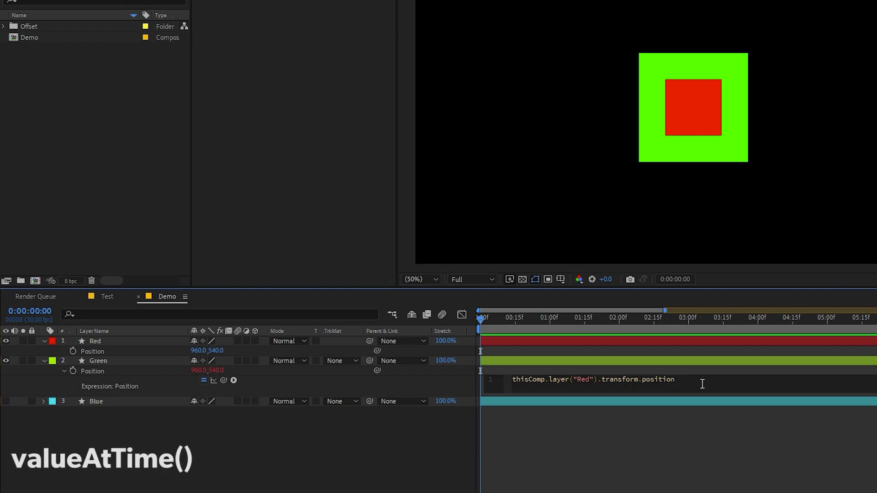
{"action": "type", "text": ".va"}
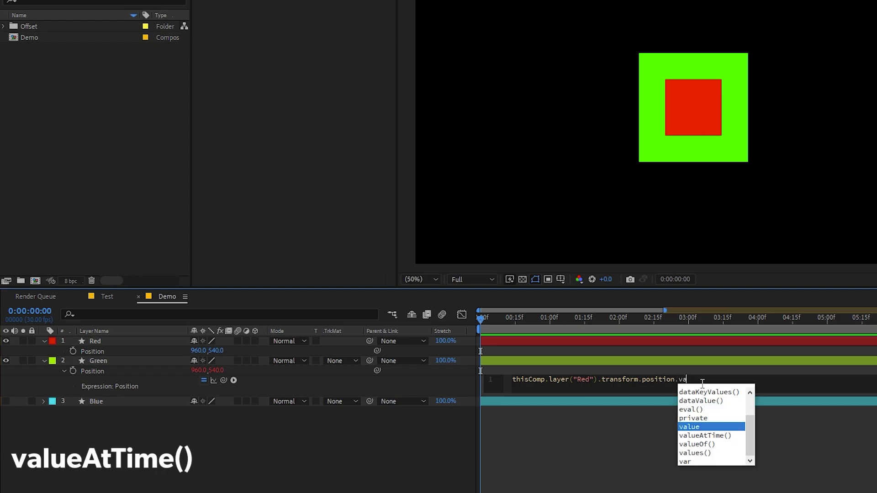
{"action": "key", "text": "Down"}
{"action": "key", "text": "Return"}
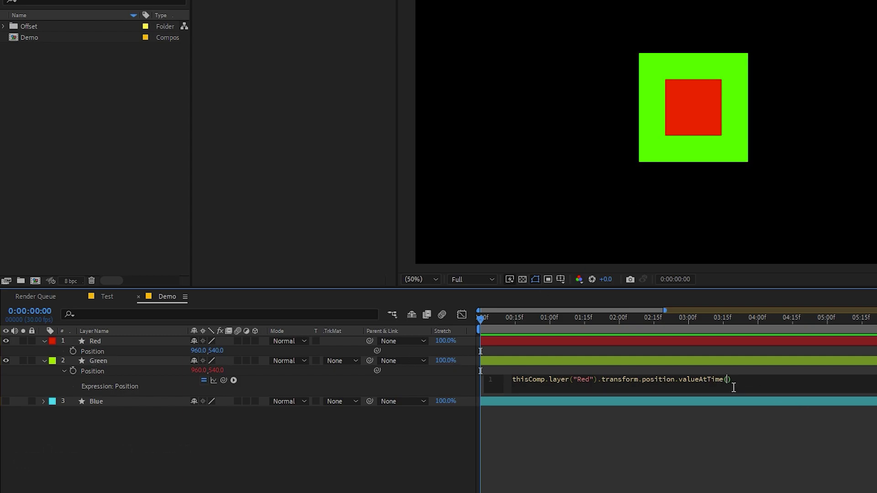
{"action": "type", "text": "1"}
{"action": "left_click", "coordinate": [748, 471]}
- Keyframe Red's Position from 0 s to about 1684, 834 at 1 s and about 1684, 228 at 0:00:02:01
{"action": "left_click", "coordinate": [116, 341]}
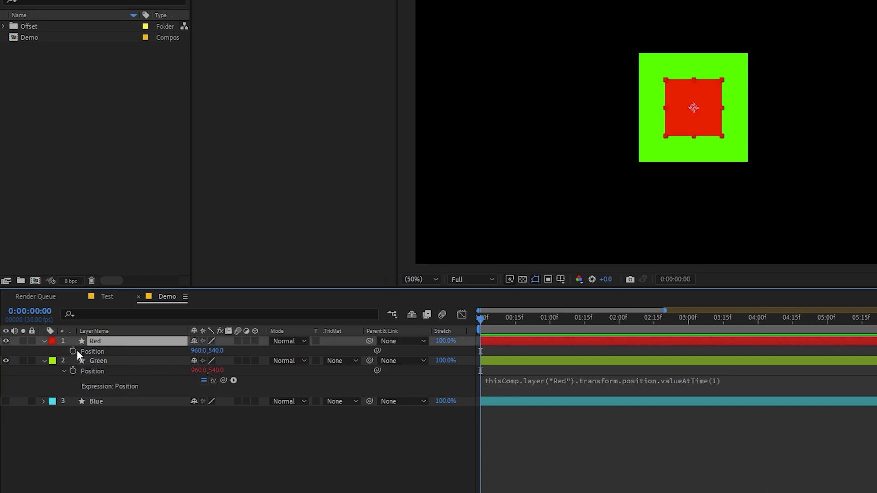
{"action": "left_click", "coordinate": [73, 351]}
{"action": "left_click_drag", "start_coordinate": [519, 319], "coordinate": [550, 319]}
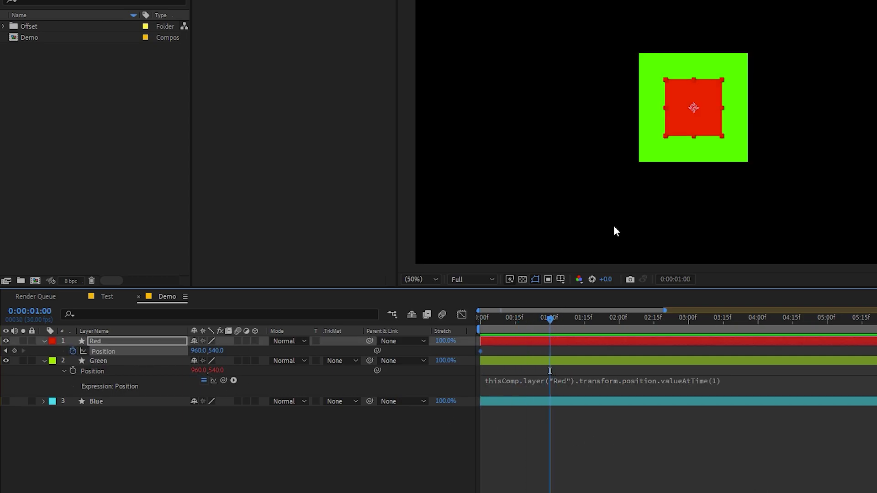
{"action": "left_click_drag", "start_coordinate": [691, 120], "coordinate": [876, 194]}
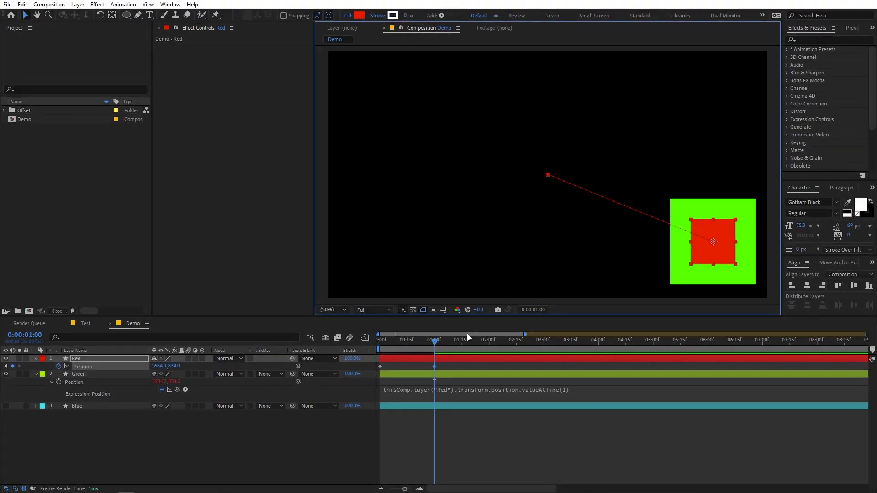
{"action": "left_click_drag", "start_coordinate": [466, 337], "coordinate": [491, 340]}
{"action": "left_click_drag", "start_coordinate": [704, 249], "coordinate": [708, 113]}
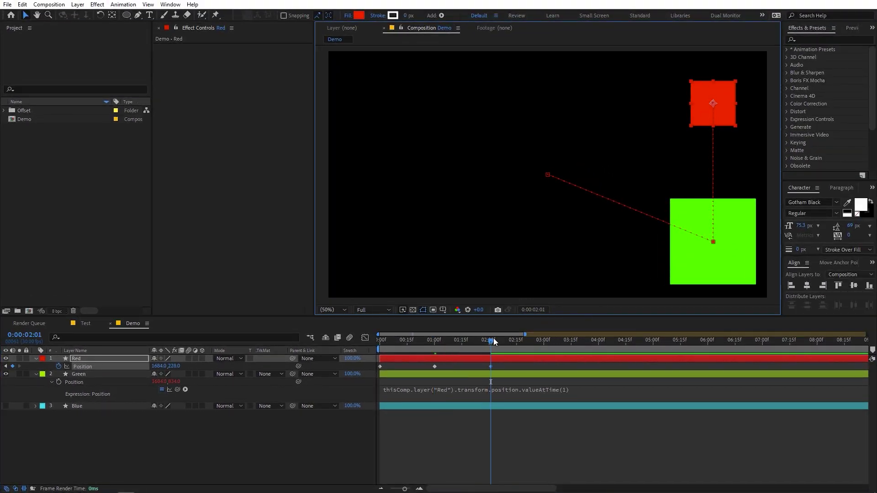
- Play back the animation from the start and compare the Red and Green squares before and at the 1-second keyframe
{"action": "left_click", "coordinate": [247, 371]}
{"action": "key", "text": "Home"}
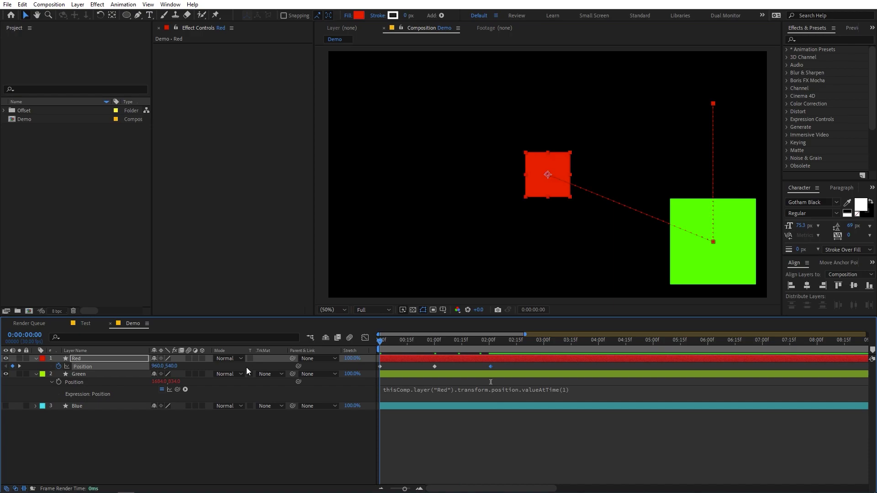
{"action": "key", "text": "space"}
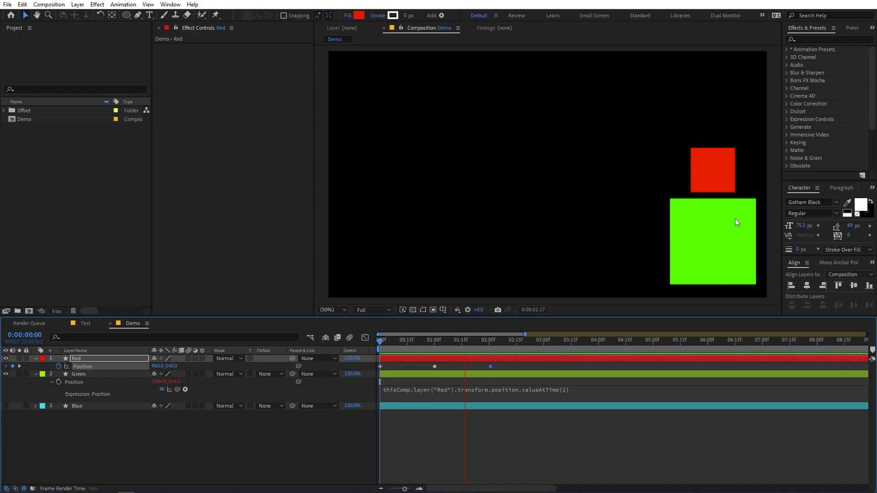
{"action": "left_click", "coordinate": [415, 353]}
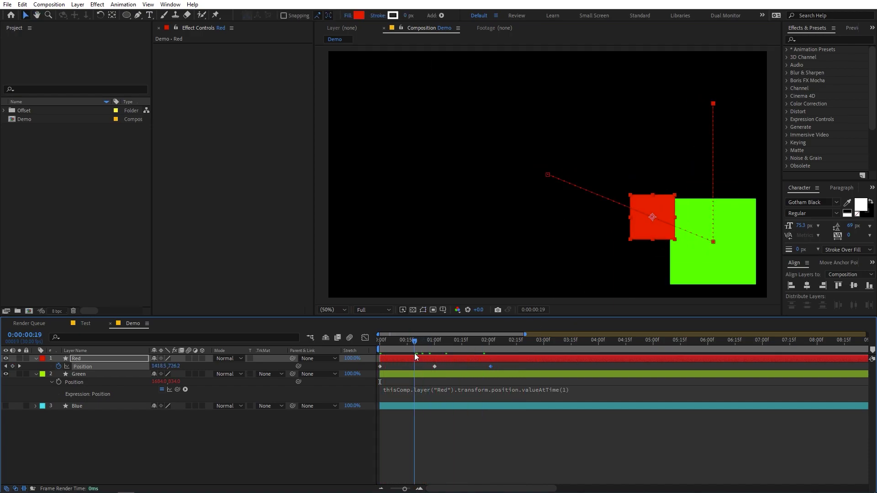
{"action": "left_click", "coordinate": [466, 394]}
{"action": "left_click", "coordinate": [521, 394]}
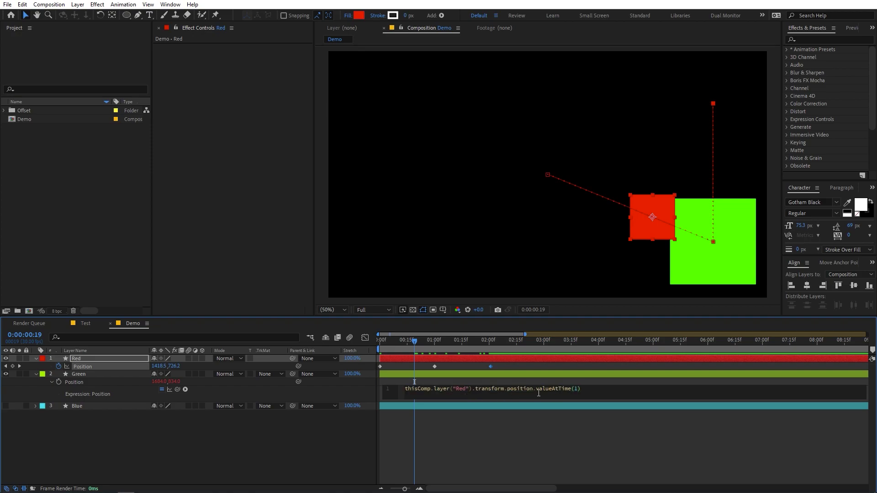
{"action": "left_click", "coordinate": [106, 360]}
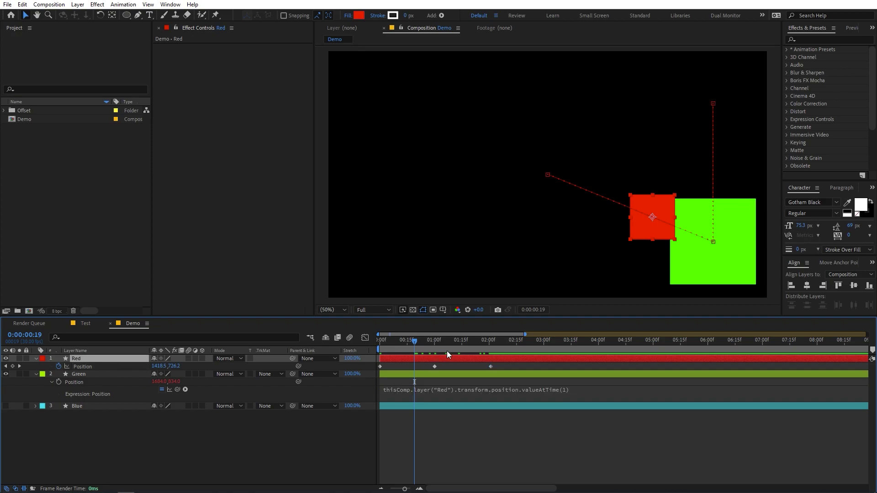
{"action": "key", "text": "k"}
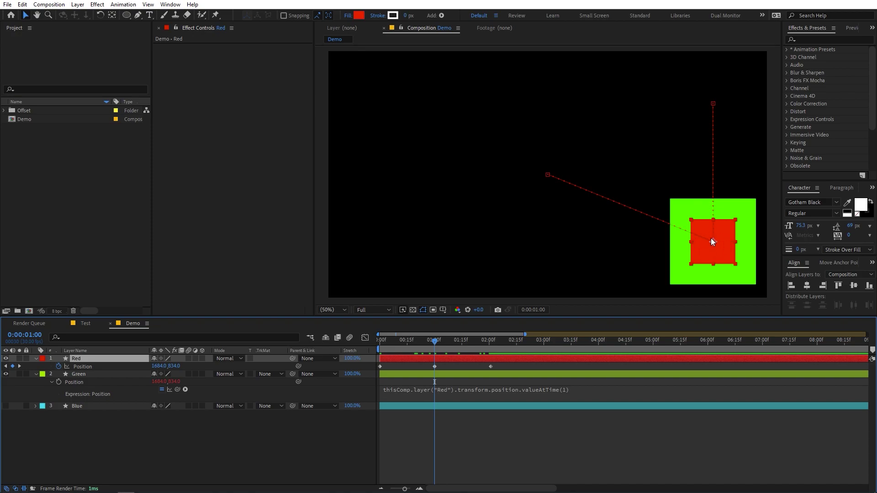
{"action": "left_click_drag", "start_coordinate": [427, 340], "coordinate": [431, 357]}
- Replace the valueAtTime argument in Green's Position expression with time, and preview the motion from the start
{"action": "left_click", "coordinate": [571, 391]}
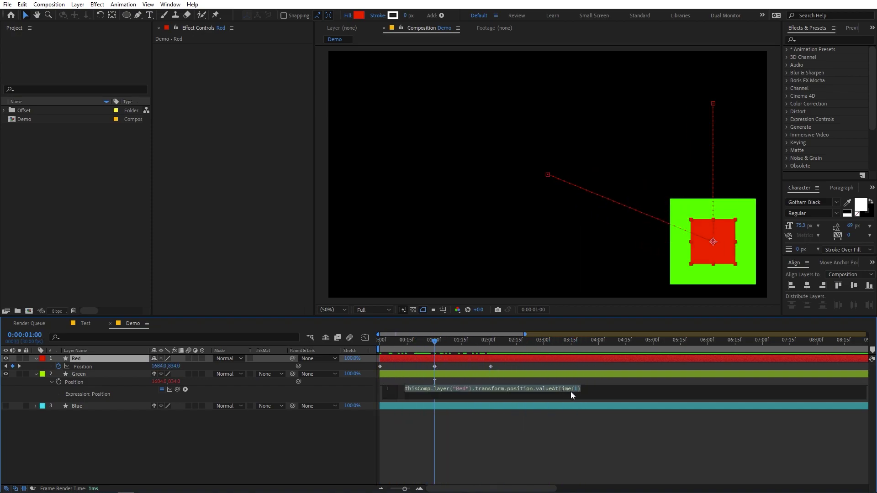
{"action": "double_click", "coordinate": [575, 389]}
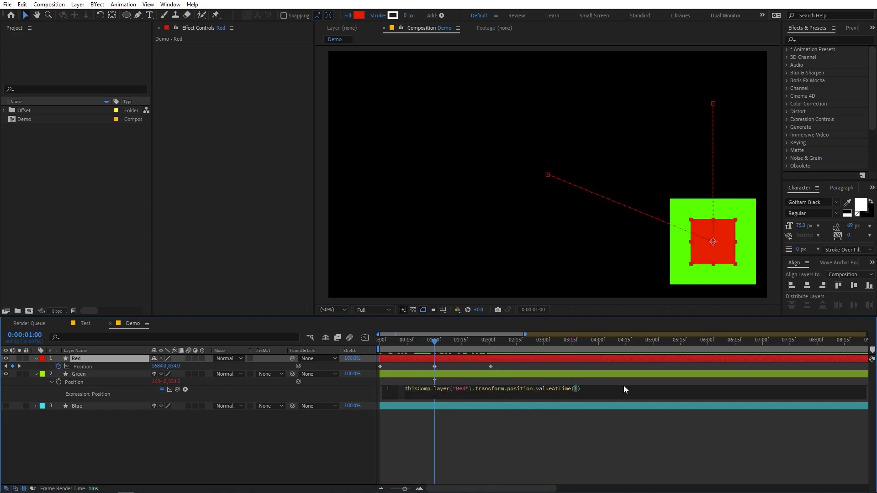
{"action": "type", "text": "time"}
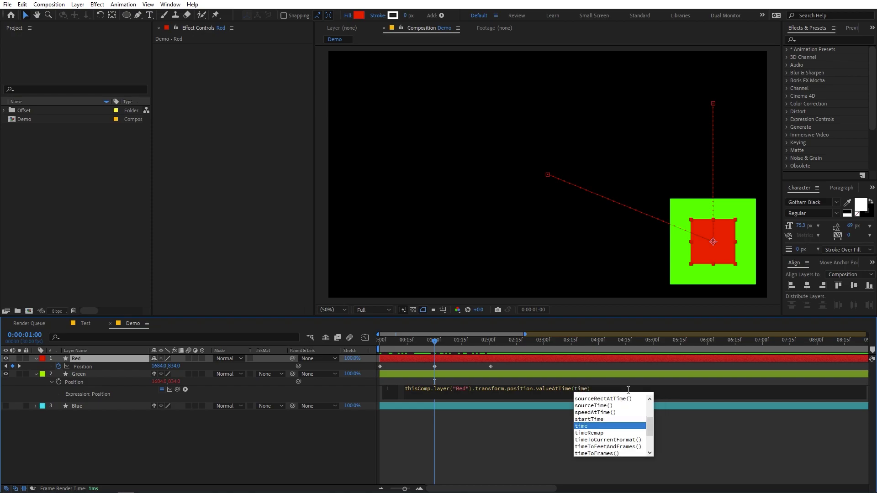
{"action": "left_click_drag", "start_coordinate": [444, 345], "coordinate": [328, 348]}
{"action": "key", "text": "space"}
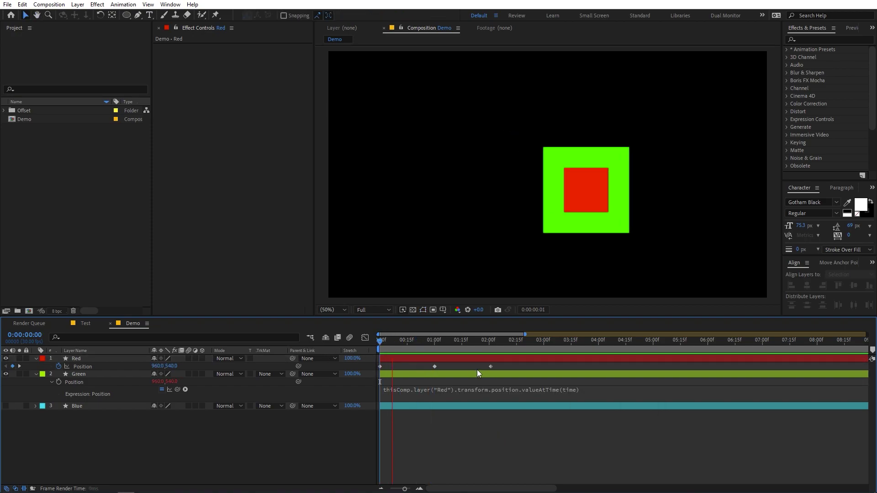
{"action": "left_click", "coordinate": [580, 397]}
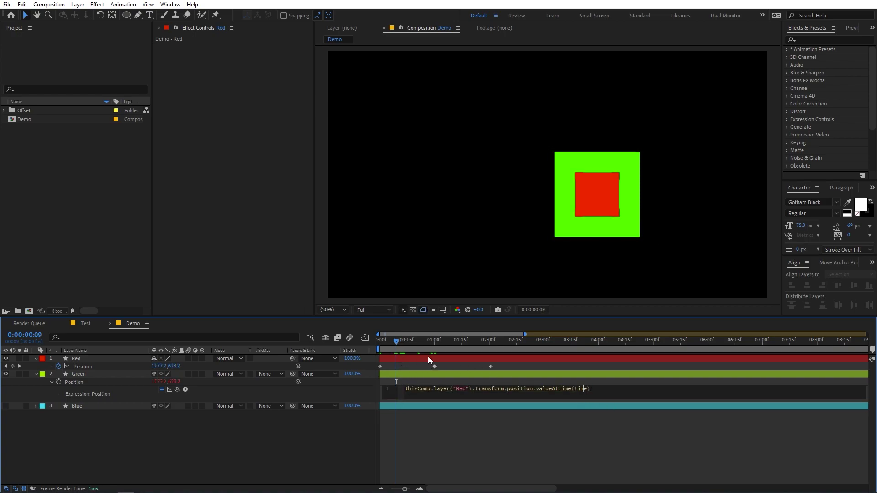
{"action": "left_click_drag", "start_coordinate": [401, 349], "coordinate": [434, 347]}
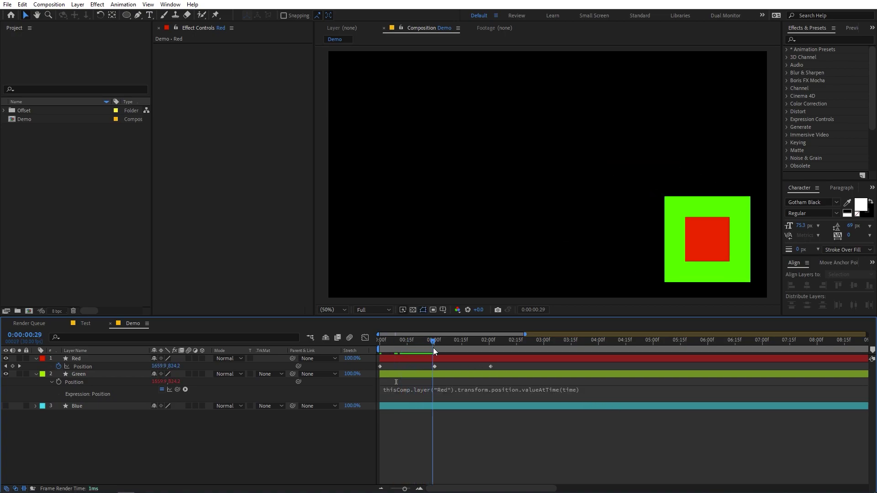
- Change the valueAtTime argument in Green's Position expression to time-.5 and return to the start of the composition
{"action": "left_click", "coordinate": [579, 390]}
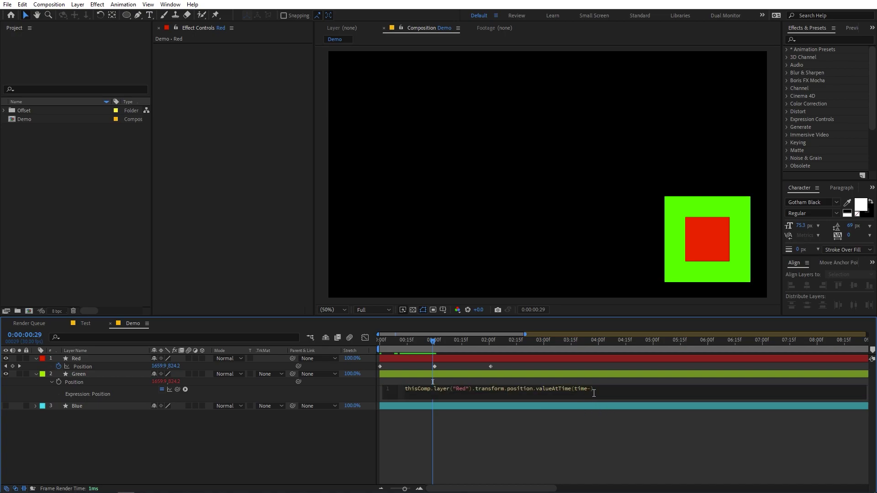
{"action": "type", "text": "-.5"}
{"action": "left_click", "coordinate": [613, 436]}
{"action": "key", "text": "Home"}
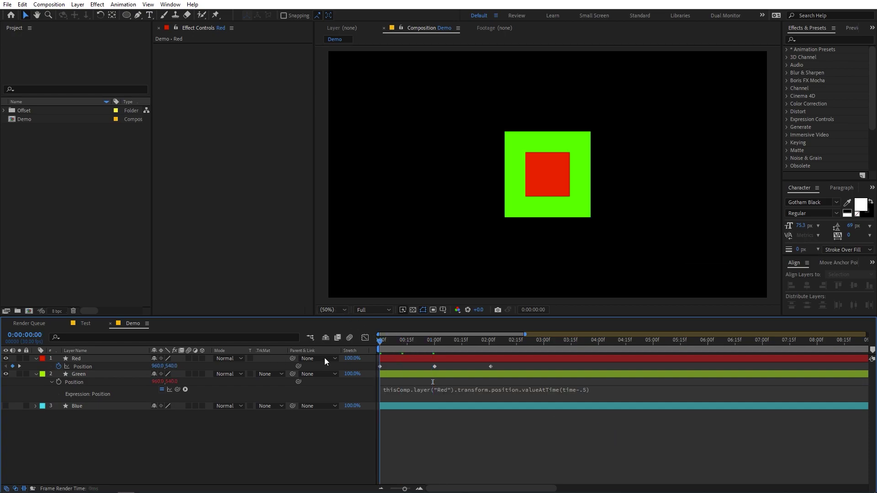
- Play back the motion from the start, and scrub the timeline to 0:00:02:01 to examine Green's delay behind Red
{"action": "key", "text": "space"}
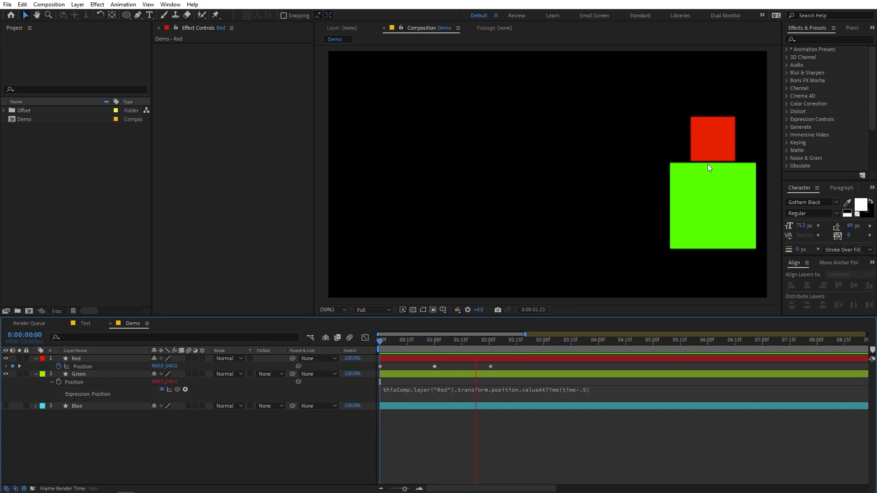
{"action": "key", "text": "space"}
{"action": "left_click_drag", "start_coordinate": [421, 345], "coordinate": [490, 368]}
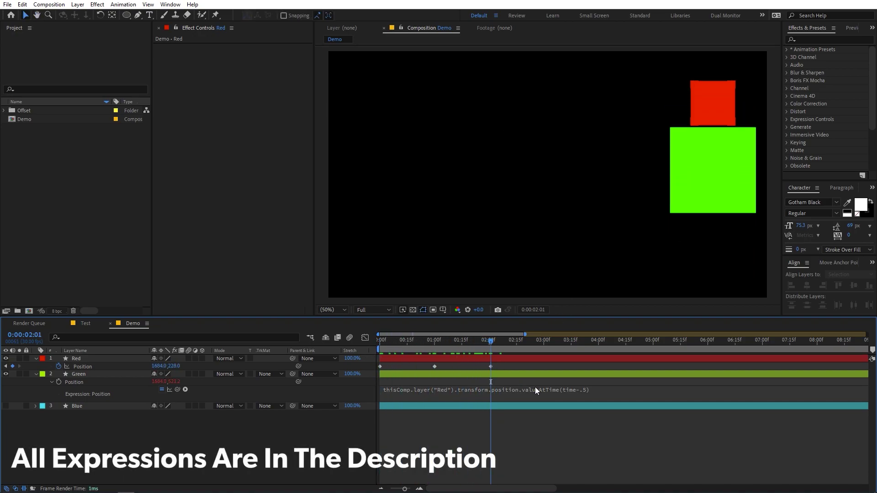
- Change the valueAtTime argument in Green's Position expression to time-.2 and preview the shorter delay
{"action": "double_click", "coordinate": [588, 390]}
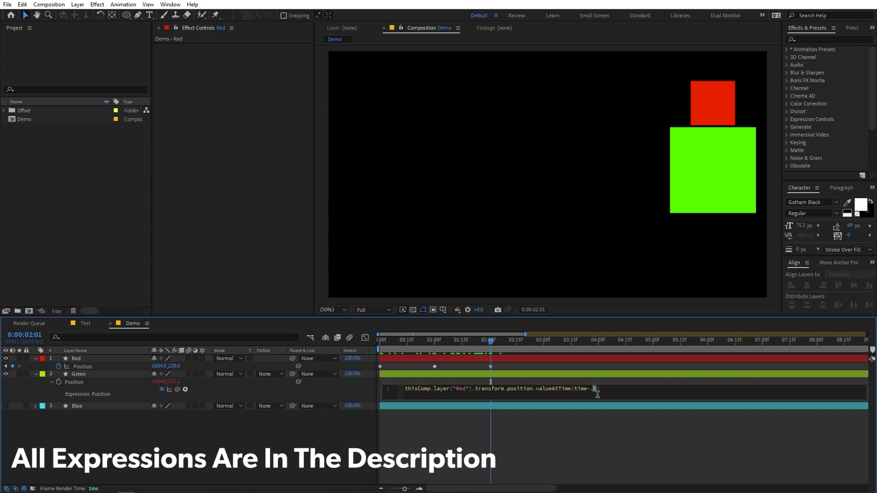
{"action": "key", "text": "KP_Enter"}
{"action": "key", "text": "space"}
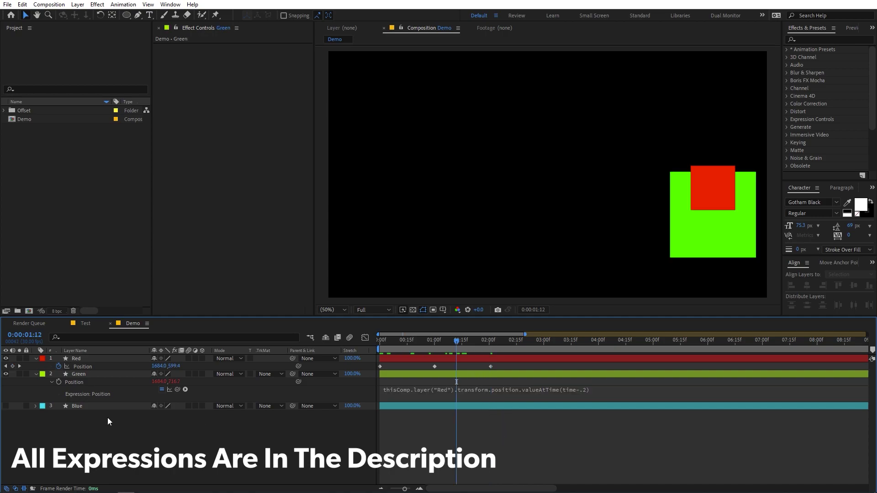
- Show the Blue layer, copy Green's Position expression onto Blue's Position, and preview the motion
{"action": "left_click", "coordinate": [6, 406]}
{"action": "left_click", "coordinate": [110, 405]}
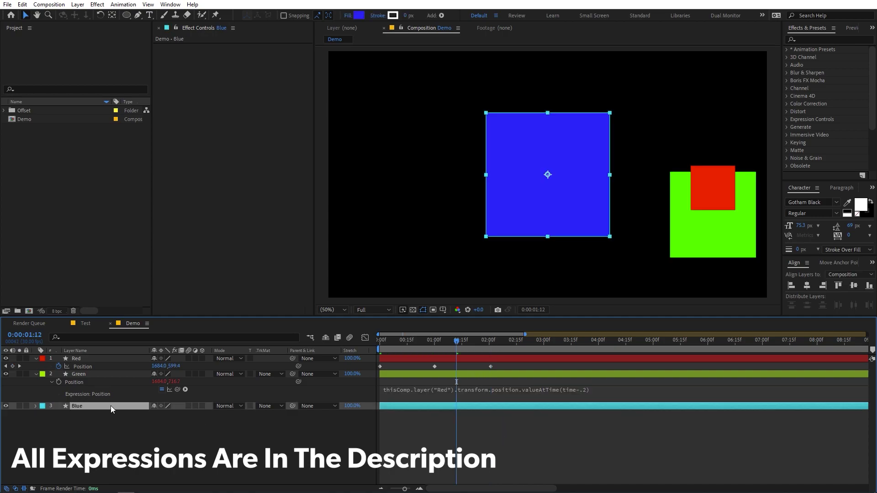
{"action": "key", "text": "p"}
{"action": "left_click", "coordinate": [490, 395]}
{"action": "key", "text": "ctrl+c"}
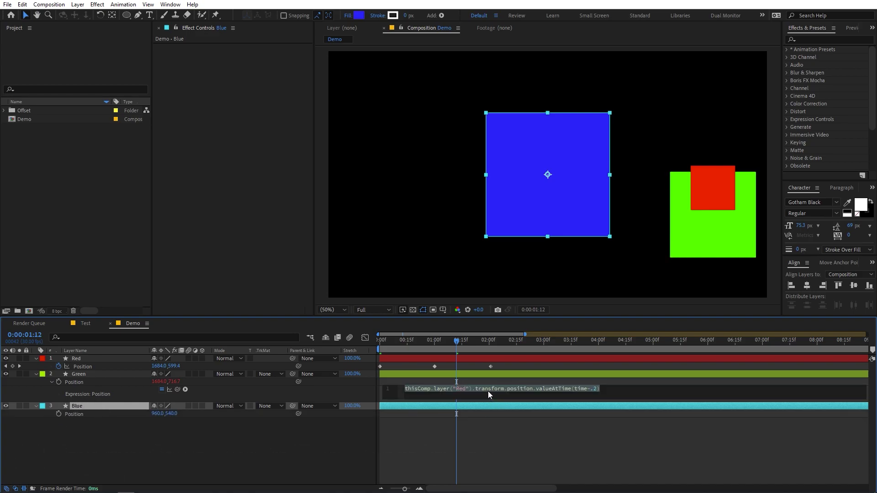
{"action": "left_click", "coordinate": [59, 414], "text": "alt"}
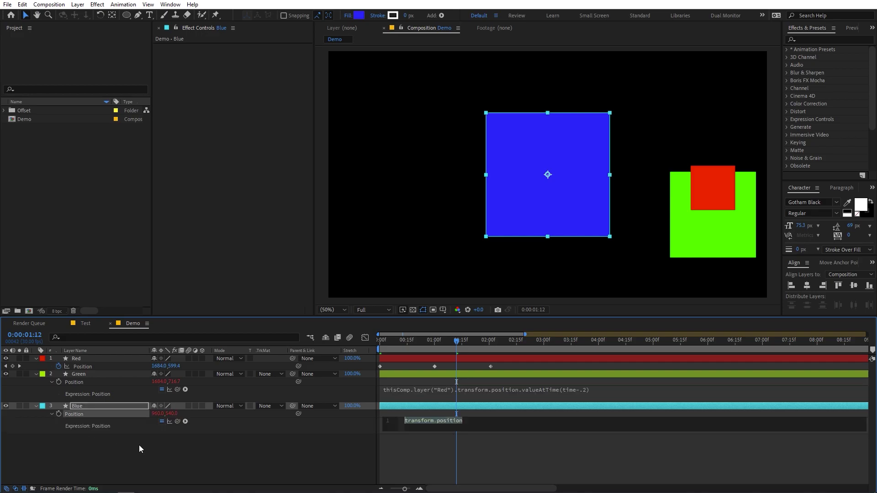
{"action": "key", "text": "ctrl+v"}
{"action": "left_click", "coordinate": [525, 454]}
{"action": "left_click_drag", "start_coordinate": [458, 352], "coordinate": [394, 351]}
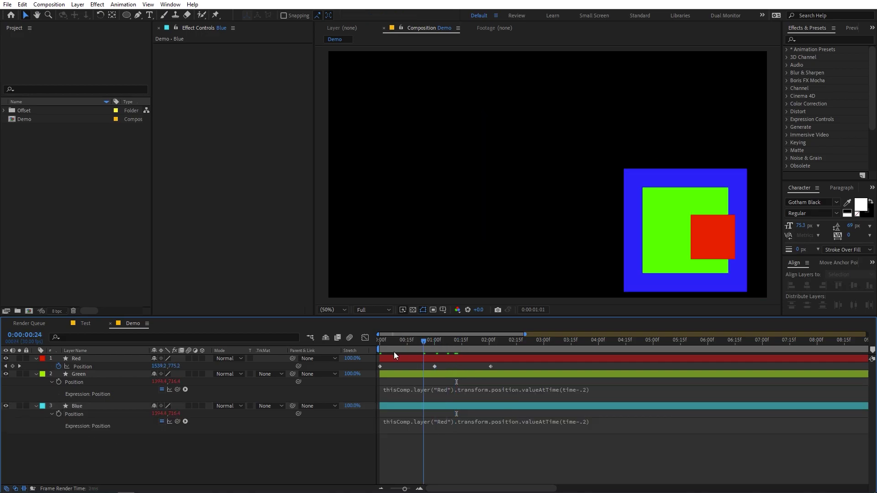
{"action": "key", "text": "space"}
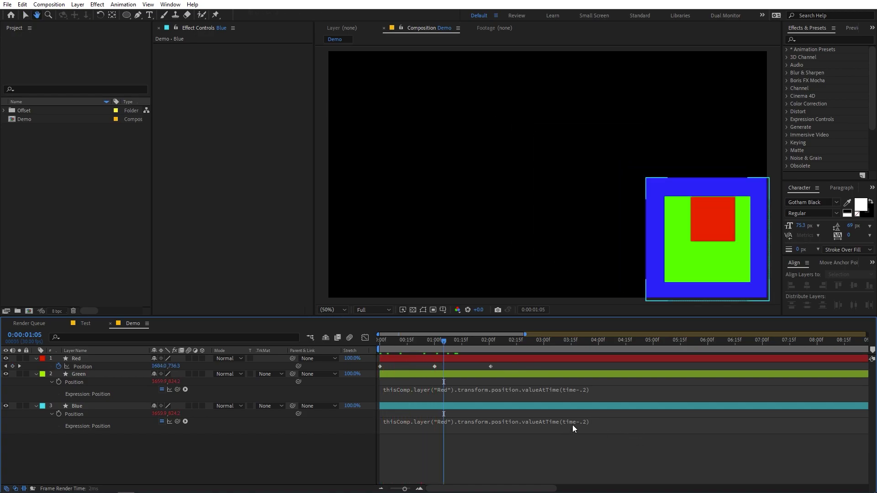
- Set the valueAtTime argument in Blue's Position expression to time-.4 and preview all three squares
{"action": "left_click", "coordinate": [596, 424]}
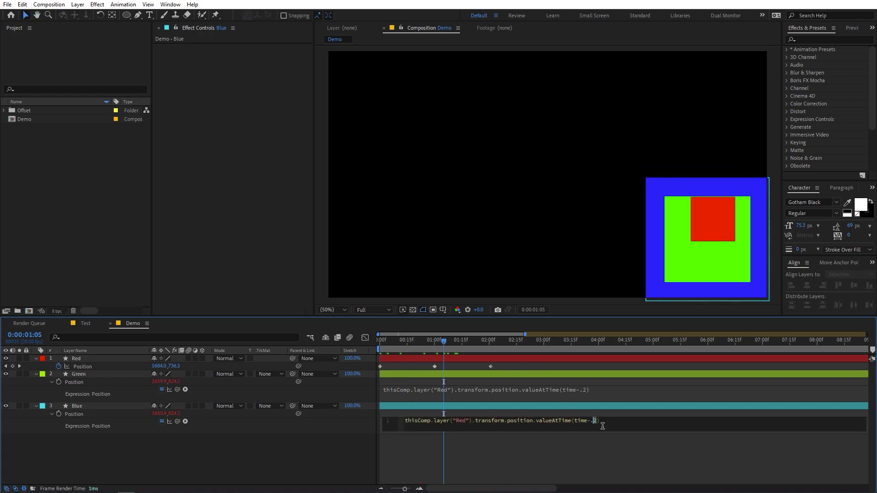
{"action": "left_click", "coordinate": [578, 461]}
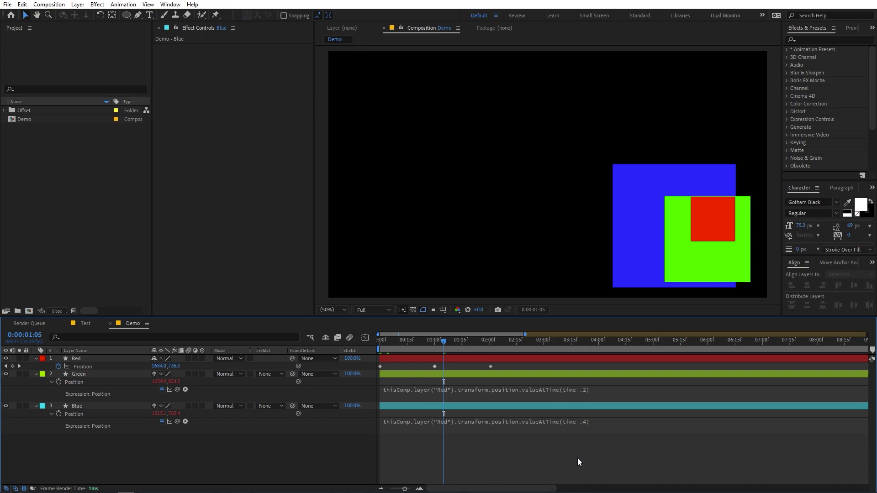
{"action": "key", "text": "space"}
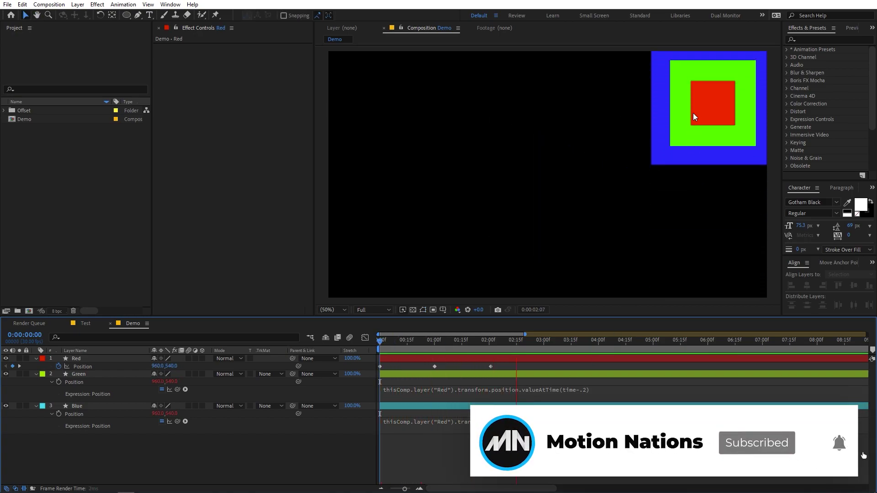
- Scrub Demo to 0:00:01:19, highlight Green's Position expression, and view the Test composition before returning to Demo
{"action": "left_click_drag", "start_coordinate": [537, 346], "coordinate": [469, 364]}
{"action": "left_click", "coordinate": [507, 391]}
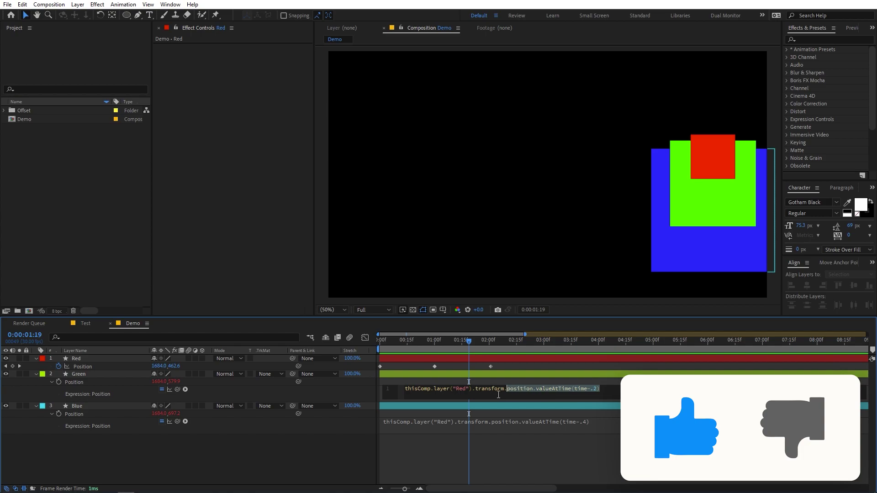
{"action": "left_click_drag", "start_coordinate": [600, 388], "coordinate": [380, 396]}
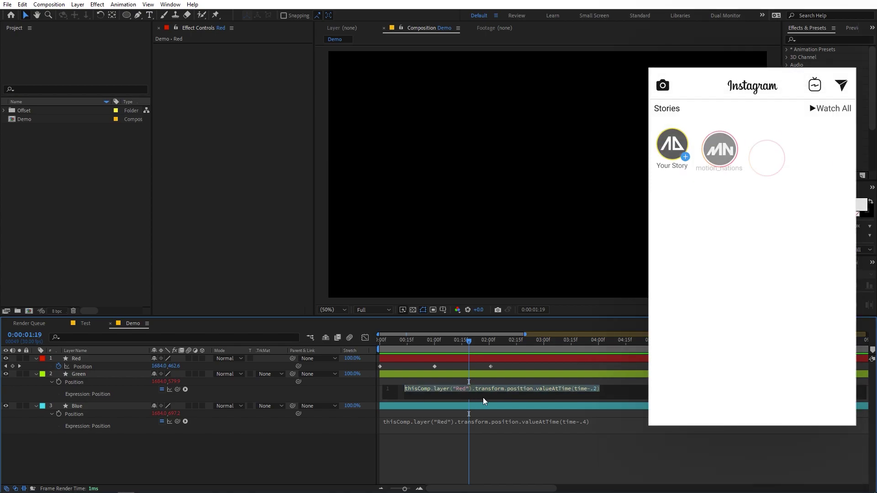
{"action": "left_click", "coordinate": [89, 324]}
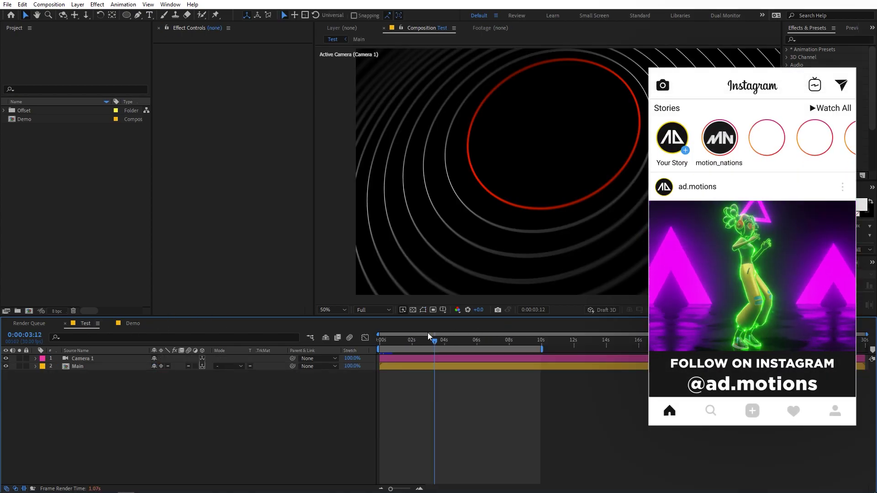
{"action": "left_click", "coordinate": [133, 323]}
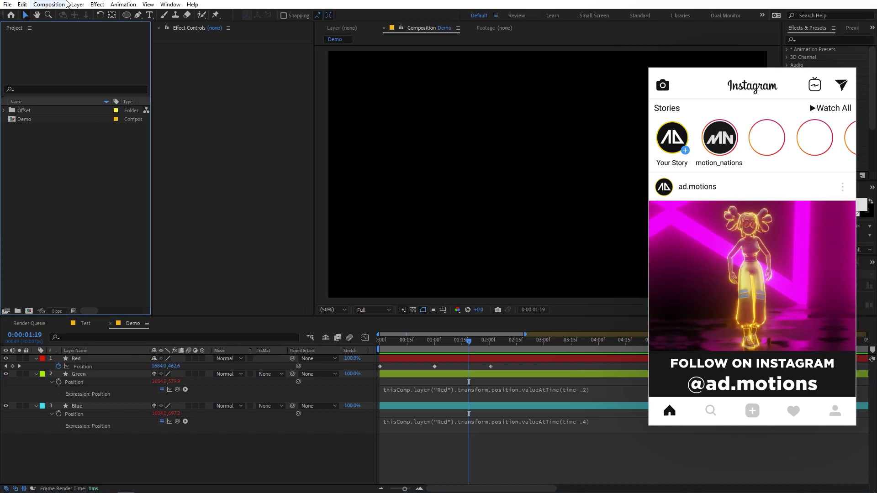
- Create a new 1920 x 1080 composition named Main at 30 fps with a 30-second duration
{"action": "left_click", "coordinate": [49, 4]}
{"action": "left_click", "coordinate": [78, 22]}
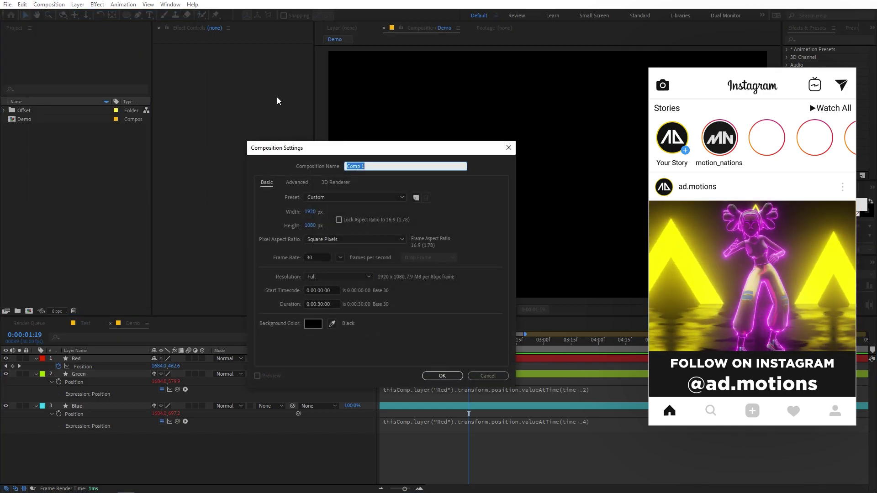
{"action": "type", "text": "Main"}
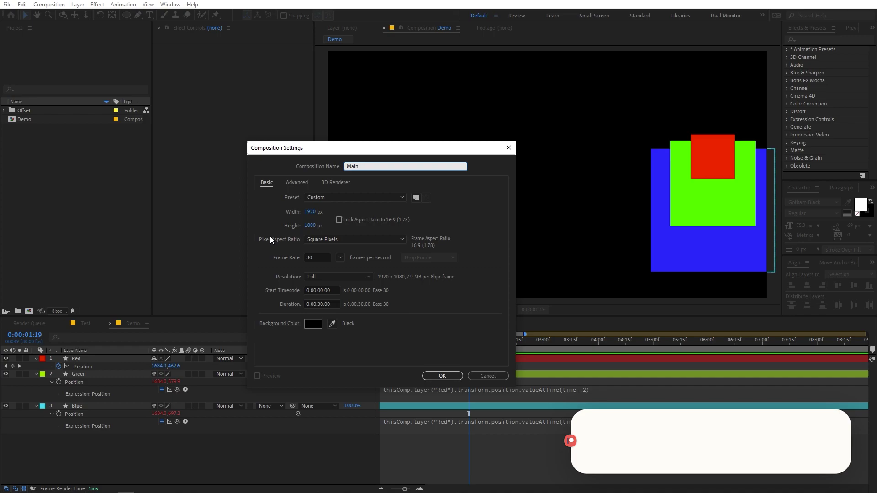
{"action": "left_click", "coordinate": [442, 376]}
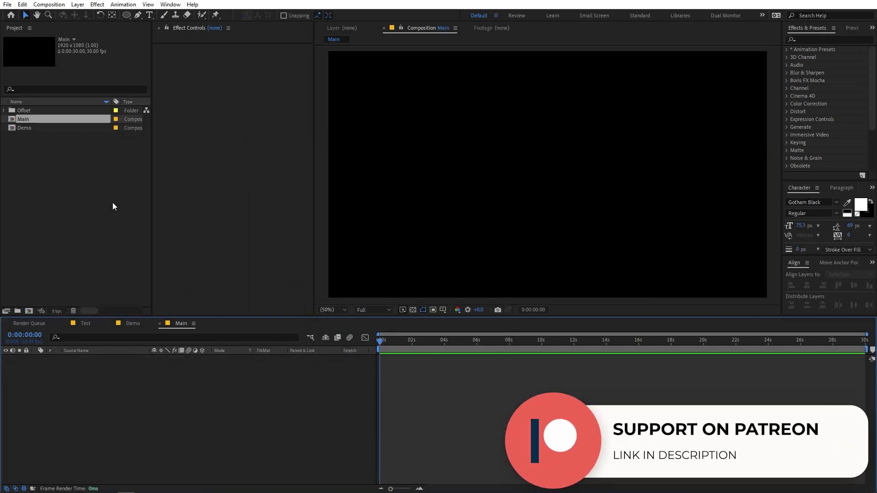
- Draw a small circle with the Ellipse tool in Main and center it horizontally and vertically in the composition
{"action": "left_click", "coordinate": [127, 16]}
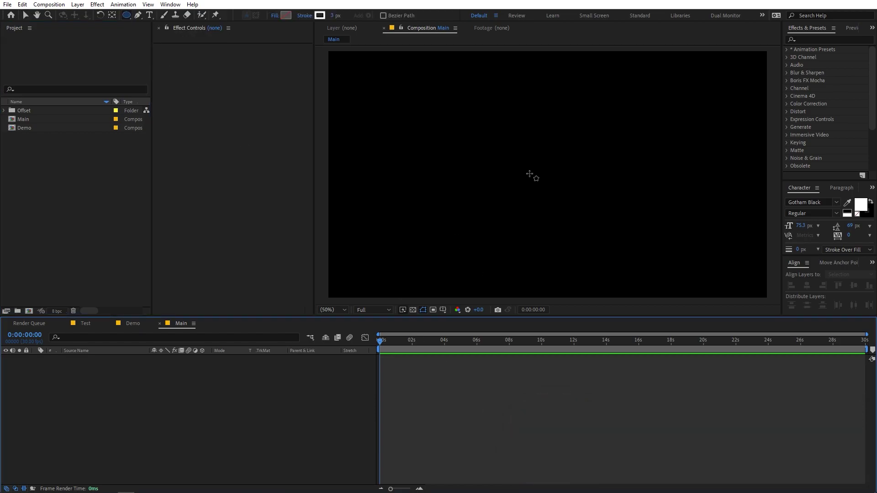
{"action": "mouse_move", "coordinate": [551, 179]}
{"action": "left_mouse_down"}
{"action": "mouse_move", "coordinate": [500, 123]}
{"action": "mouse_move", "coordinate": [527, 140]}
{"action": "mouse_move", "coordinate": [511, 135]}
{"action": "left_mouse_up"}
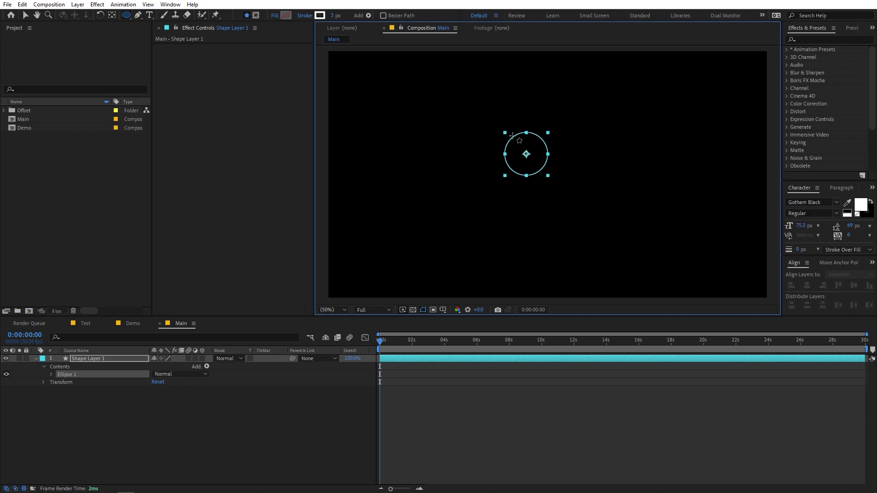
{"action": "left_click", "coordinate": [807, 285]}
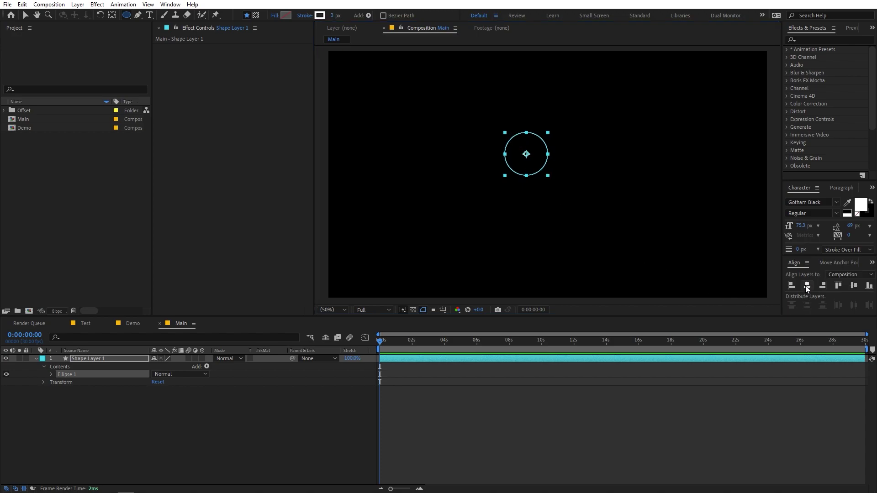
{"action": "left_click", "coordinate": [854, 287]}
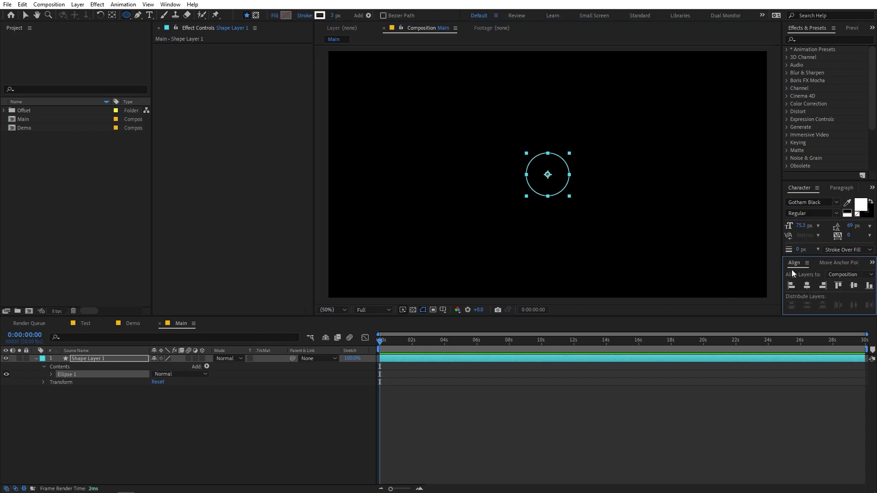
{"action": "left_click", "coordinate": [170, 4]}
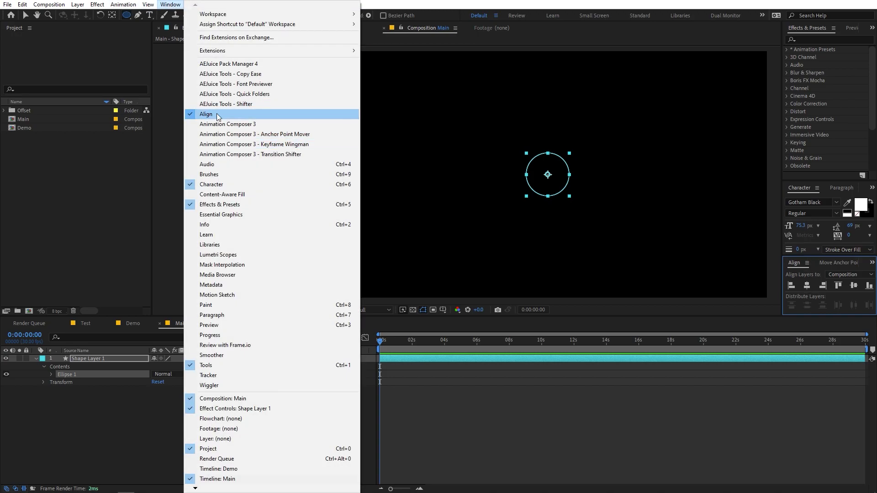
- Give the circle on Shape Layer 1 a red FF0000 stroke 10 px wide and set its fill to None
{"action": "left_click", "coordinate": [91, 359]}
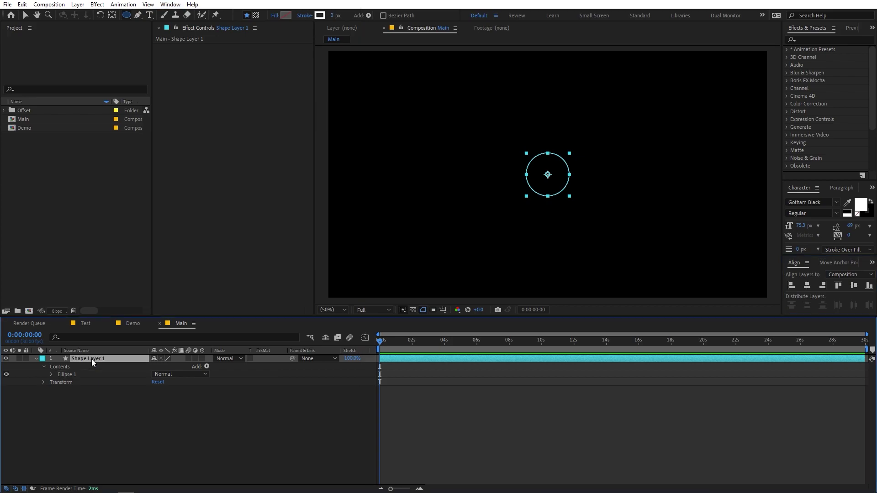
{"action": "left_click", "coordinate": [320, 15]}
{"action": "left_click_drag", "start_coordinate": [192, 215], "coordinate": [262, 139]}
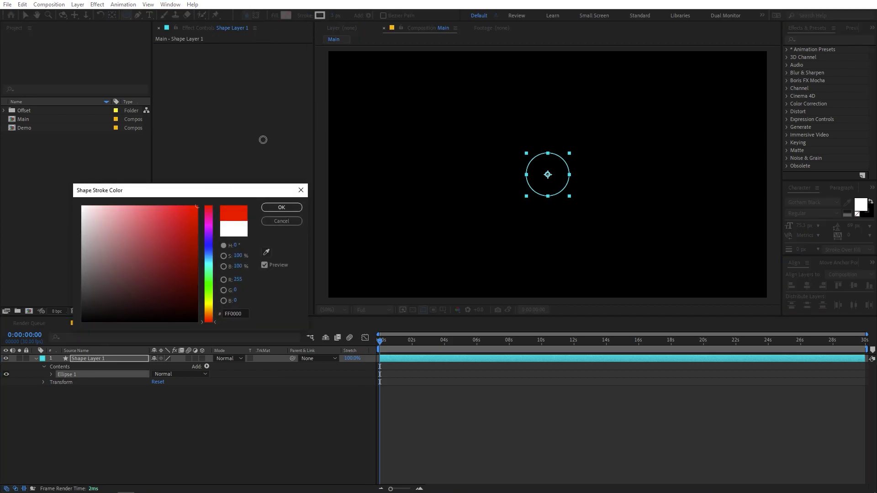
{"action": "left_click", "coordinate": [282, 208]}
{"action": "left_click", "coordinate": [336, 17]}
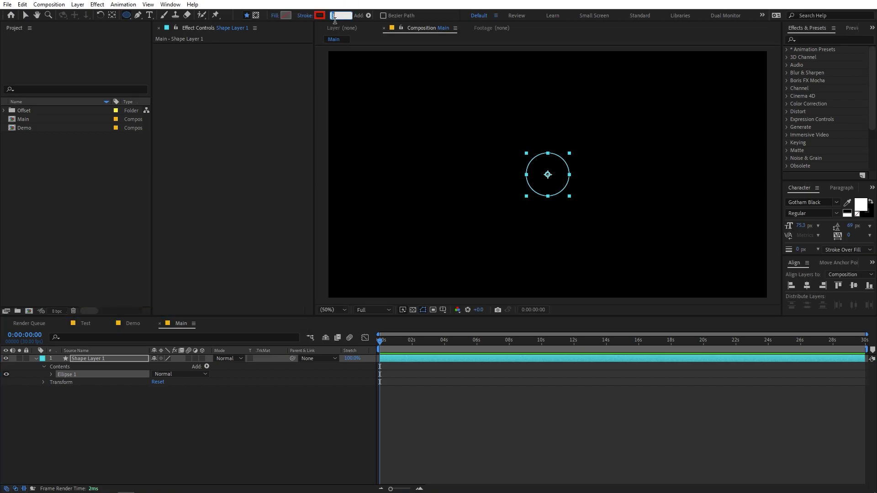
{"action": "type", "text": "10"}
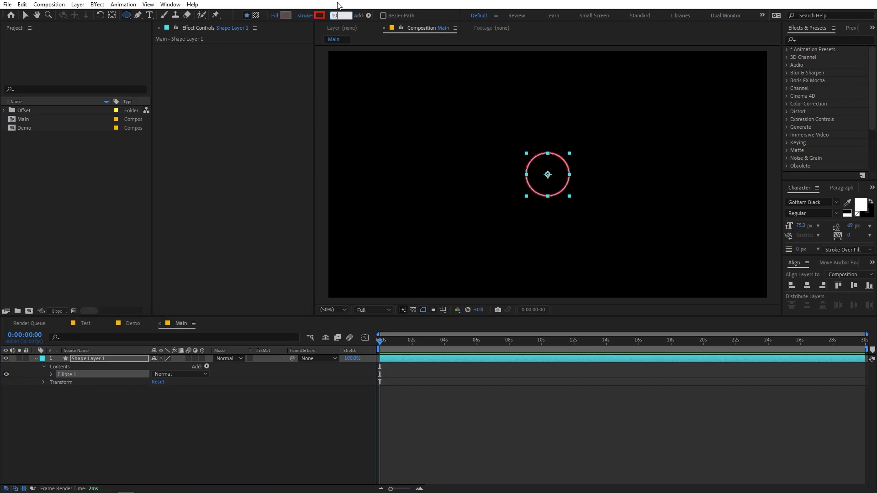
{"action": "left_click", "coordinate": [281, 16]}
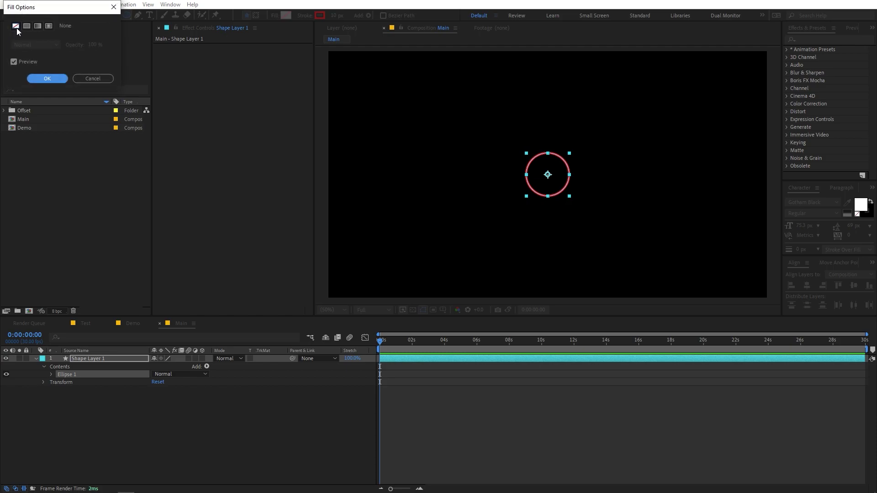
{"action": "left_click", "coordinate": [48, 80]}
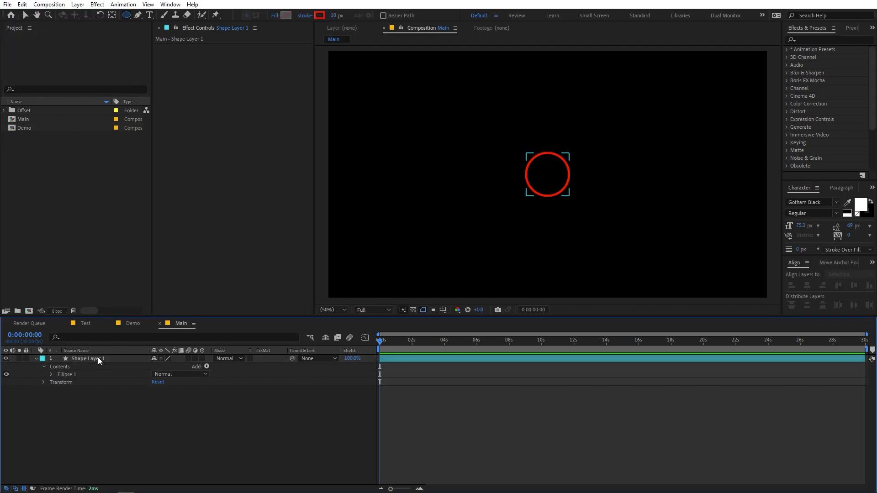
- Duplicate the circle's shape layer and rename the original Shape Layer 1 as Leader
{"action": "left_click", "coordinate": [98, 357]}
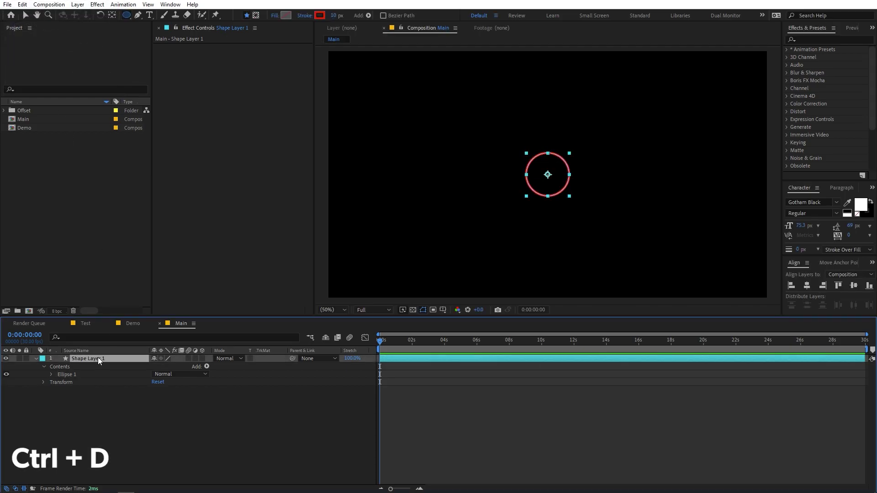
{"action": "key", "text": "ctrl+d"}
{"action": "left_click", "coordinate": [101, 366]}
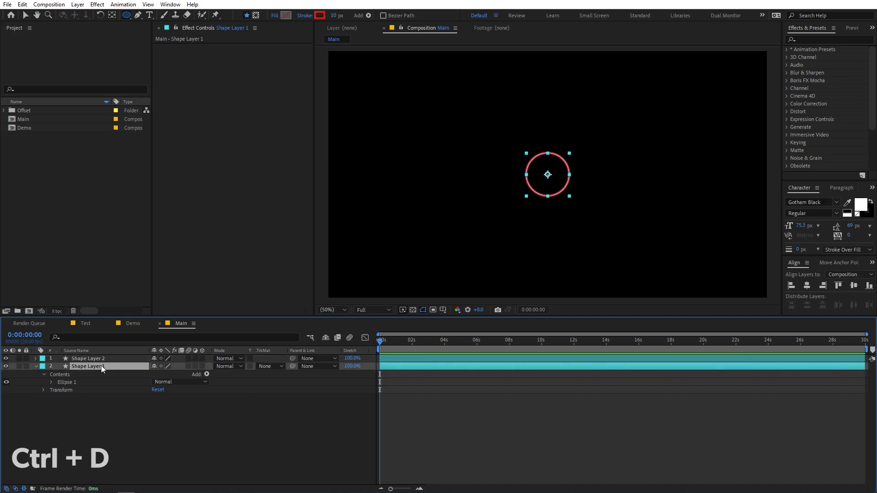
{"action": "key", "text": "Return"}
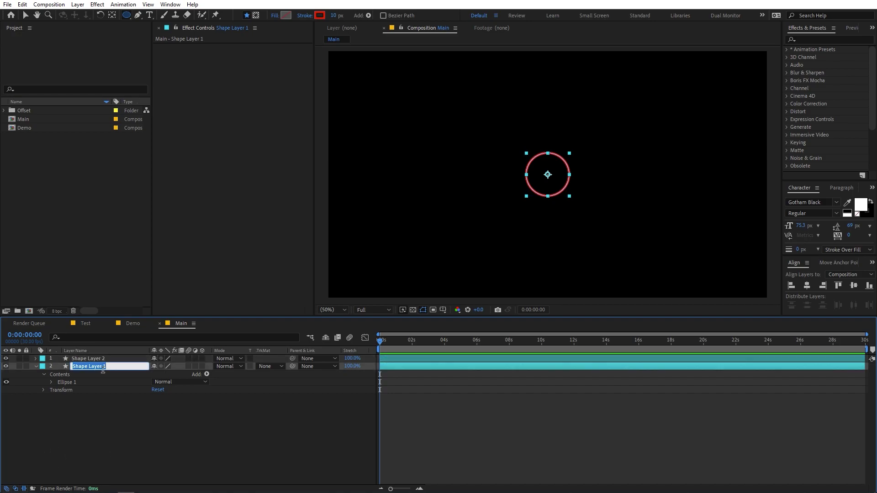
{"action": "type", "text": "Leade"}
{"action": "type", "text": "r"}
{"action": "key", "text": "Return"}
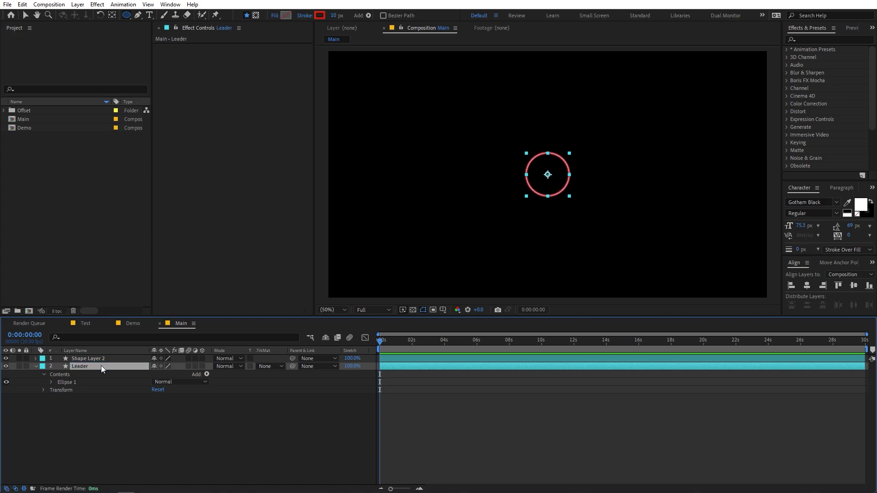
- Rename Shape Layer 2 as Follower
{"action": "left_click", "coordinate": [101, 359]}
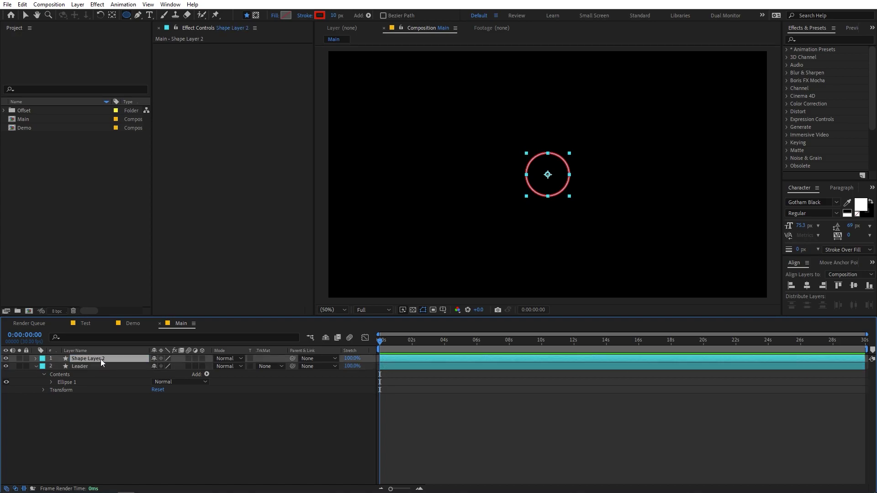
{"action": "key", "text": "Return"}
{"action": "type", "text": "Follower"}
{"action": "key", "text": "Return"}
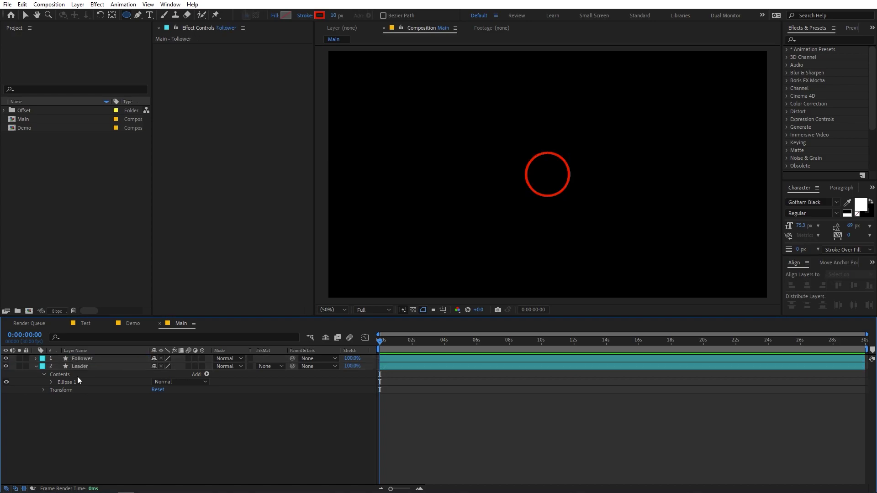
- Set the Leader layer's label color to Orange
{"action": "left_click", "coordinate": [80, 367]}
{"action": "left_click", "coordinate": [43, 366]}
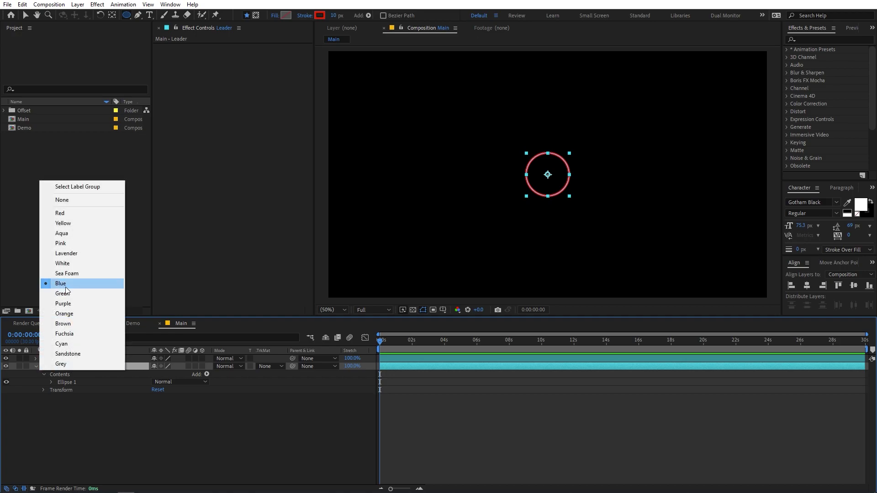
{"action": "left_click", "coordinate": [77, 316]}
{"action": "left_click", "coordinate": [197, 468]}
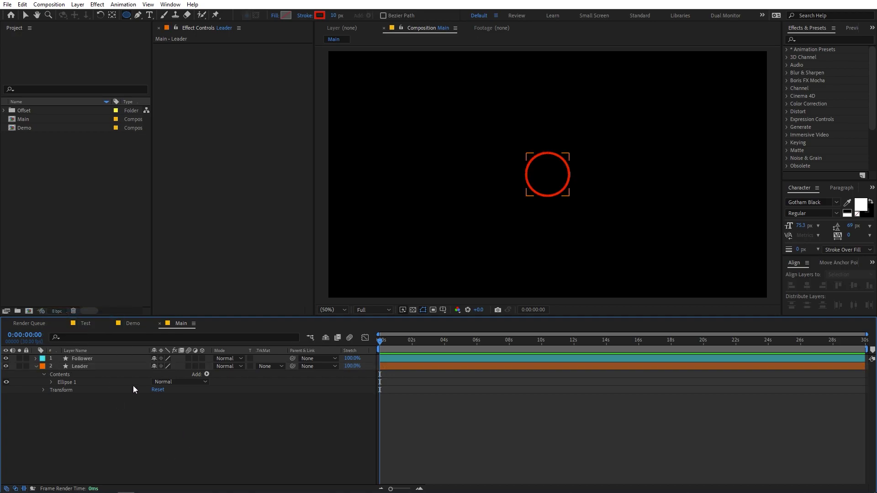
- Filter the timeline by "size" to reveal the ellipse Size properties of Follower and Leader
{"action": "left_click", "coordinate": [91, 360]}
{"action": "left_click", "coordinate": [83, 365], "text": "shift"}
{"action": "left_click", "coordinate": [88, 338]}
{"action": "type", "text": "sizw"}
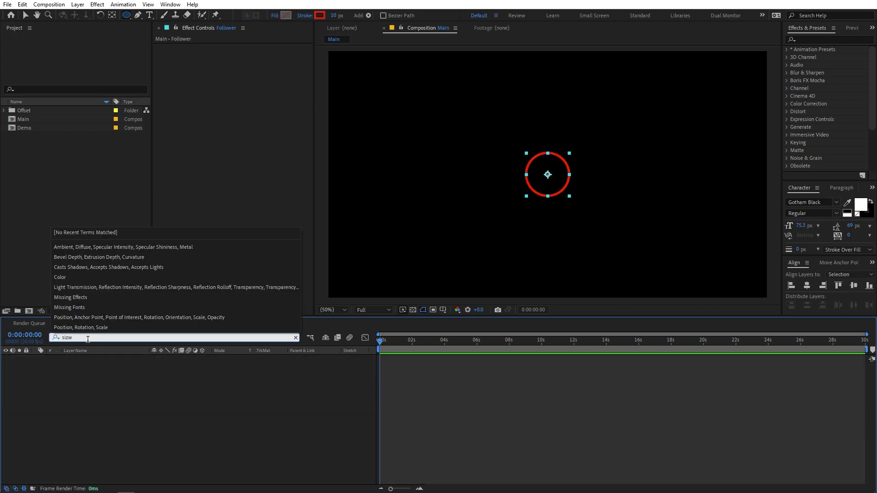
{"action": "key", "text": "BackSpace"}
{"action": "type", "text": "e"}
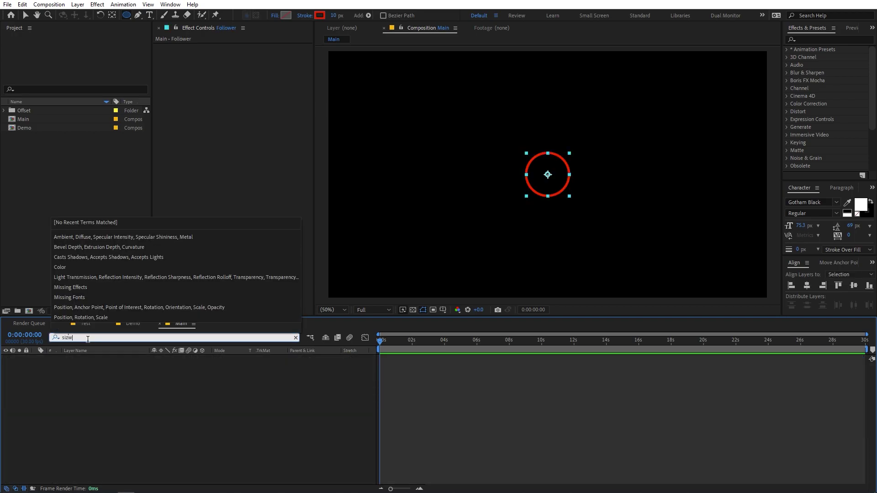
{"action": "left_click", "coordinate": [127, 453]}
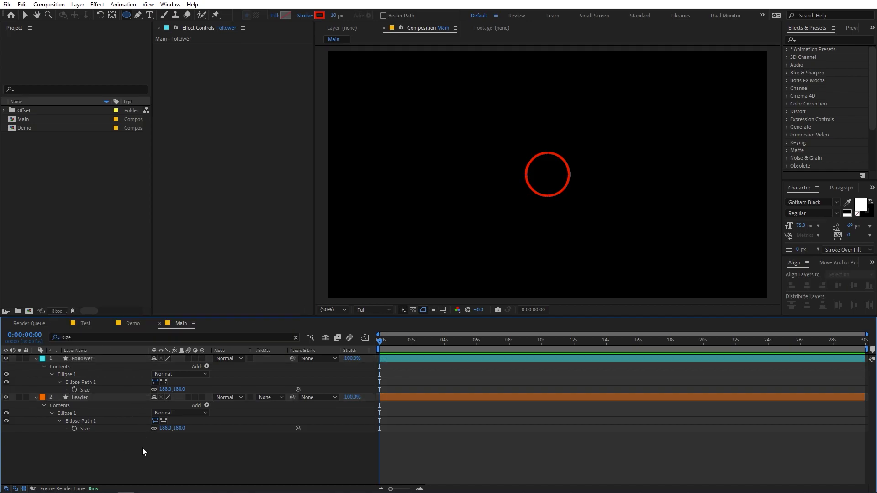
- Set the Leader's Ellipse Path 1 size to 150
{"action": "left_click", "coordinate": [165, 428]}
{"action": "type", "text": "150"}
{"action": "key", "text": "Return"}
- Set the Follower's Ellipse Path 1 size to 300
{"action": "left_click", "coordinate": [82, 359]}
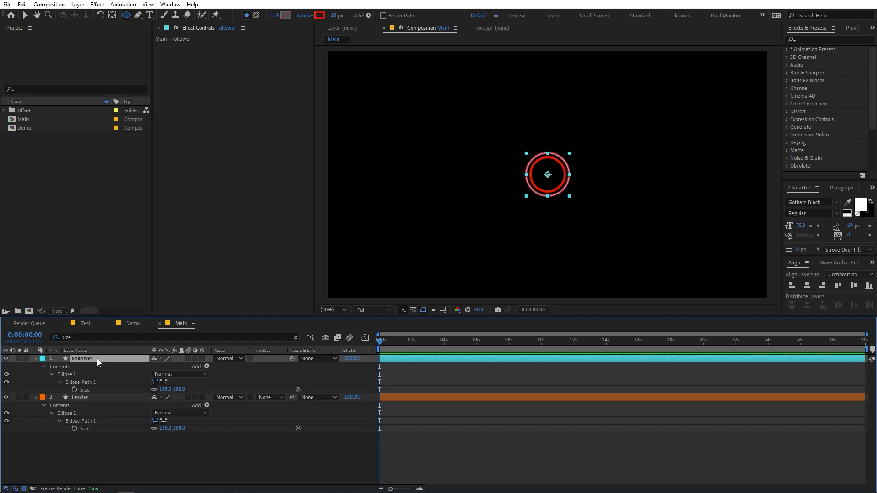
{"action": "left_click", "coordinate": [178, 390]}
{"action": "type", "text": "344"}
{"action": "key", "text": "Return"}
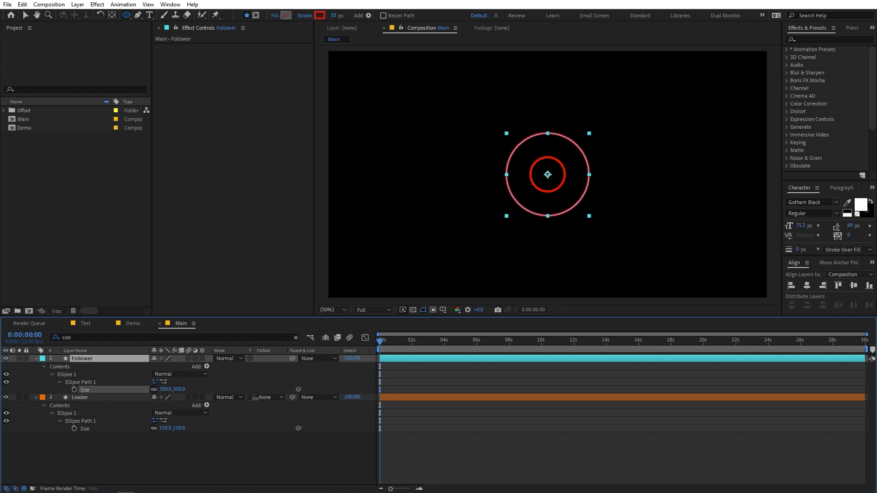
{"action": "left_click", "coordinate": [169, 390]}
{"action": "type", "text": "3"}
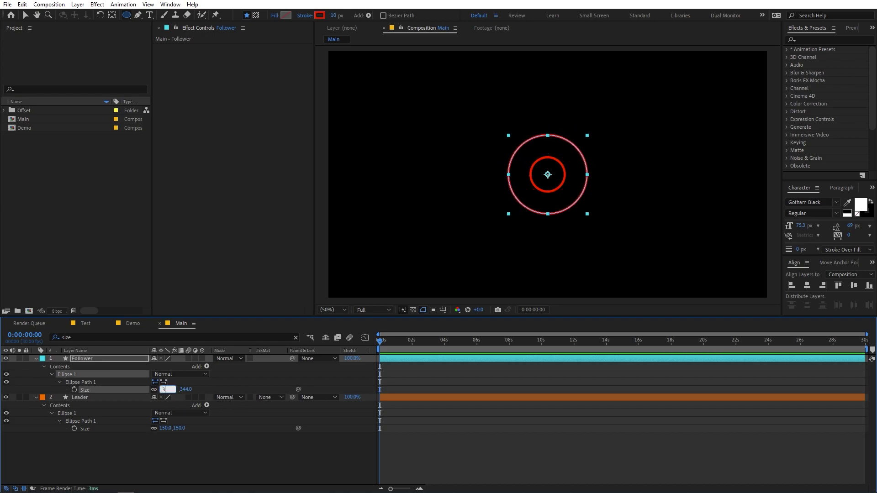
{"action": "type", "text": "00"}
{"action": "key", "text": "Return"}
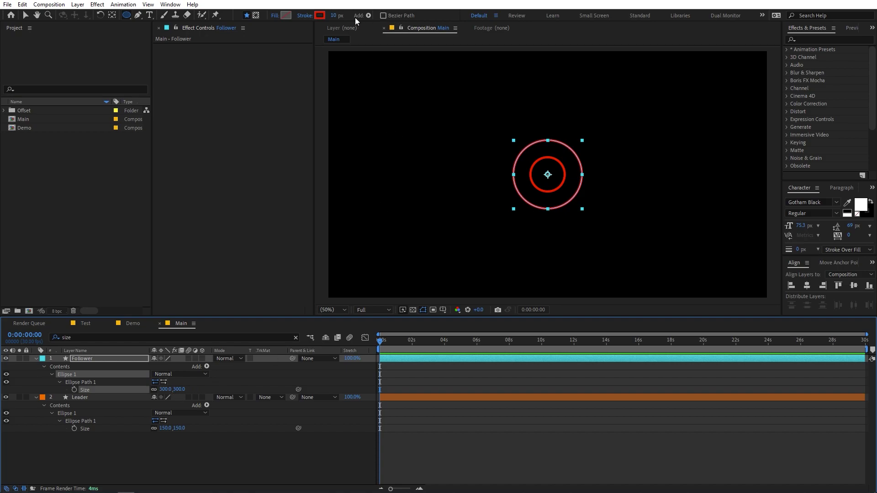
- Change the Follower circle's stroke to 3 px wide and white
{"action": "left_click", "coordinate": [335, 16]}
{"action": "type", "text": "3"}
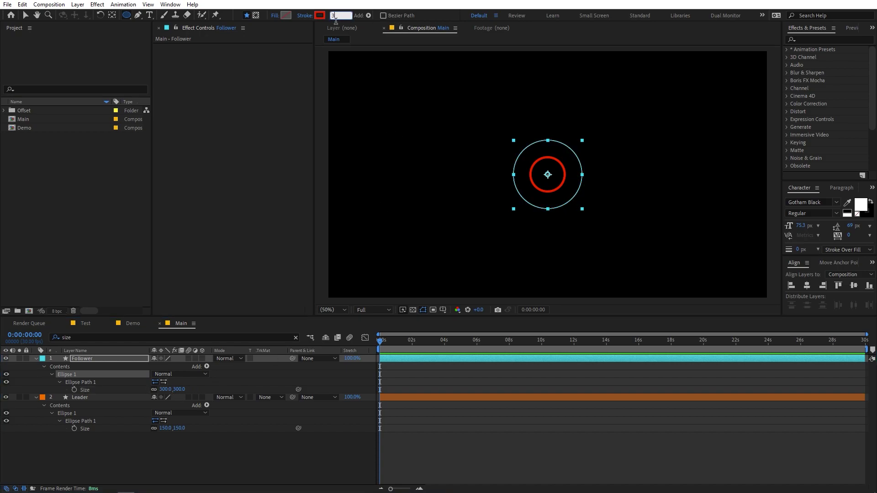
{"action": "key", "text": "Return"}
{"action": "left_click", "coordinate": [319, 15]}
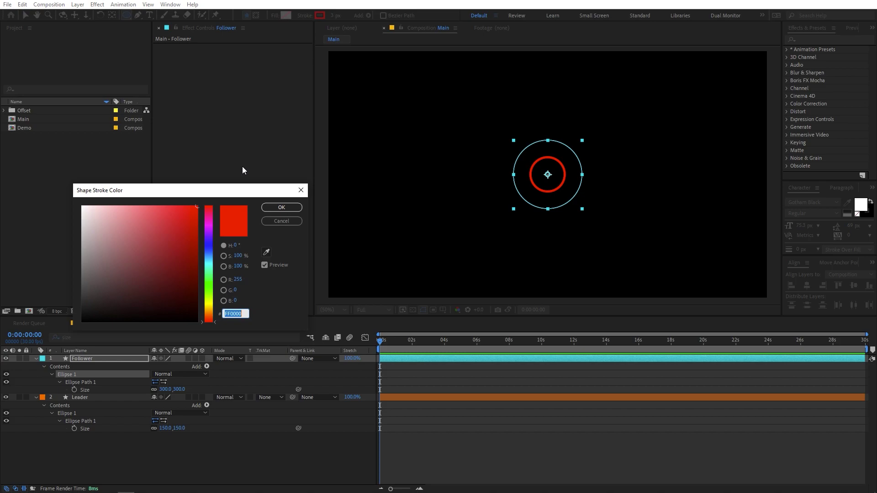
{"action": "left_click", "coordinate": [282, 207]}
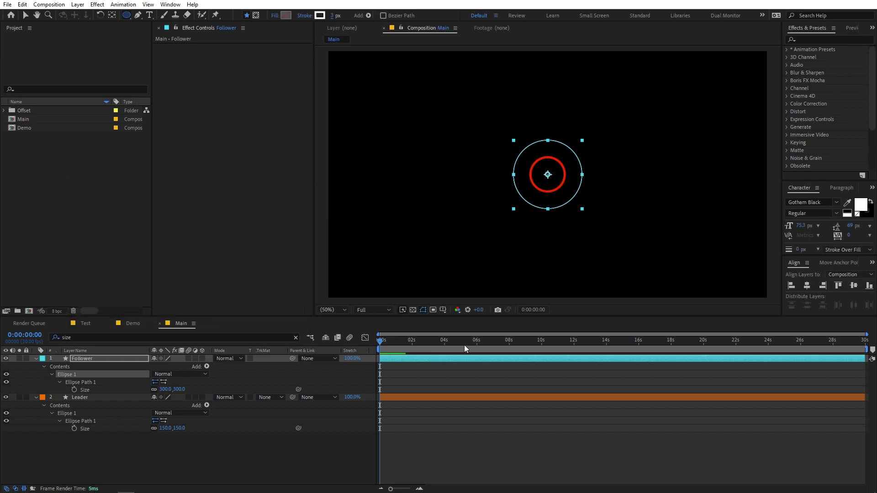
- Review the Leader and Follower layers against the finished rings in the Test composition, and return to Main
{"action": "left_click", "coordinate": [111, 397]}
{"action": "left_click", "coordinate": [106, 360]}
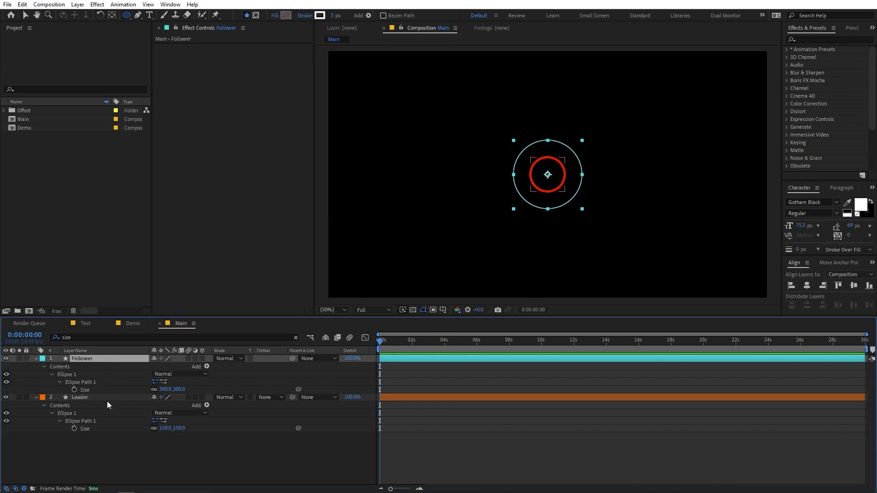
{"action": "left_click", "coordinate": [108, 401]}
{"action": "left_click", "coordinate": [99, 357]}
{"action": "left_click", "coordinate": [83, 324]}
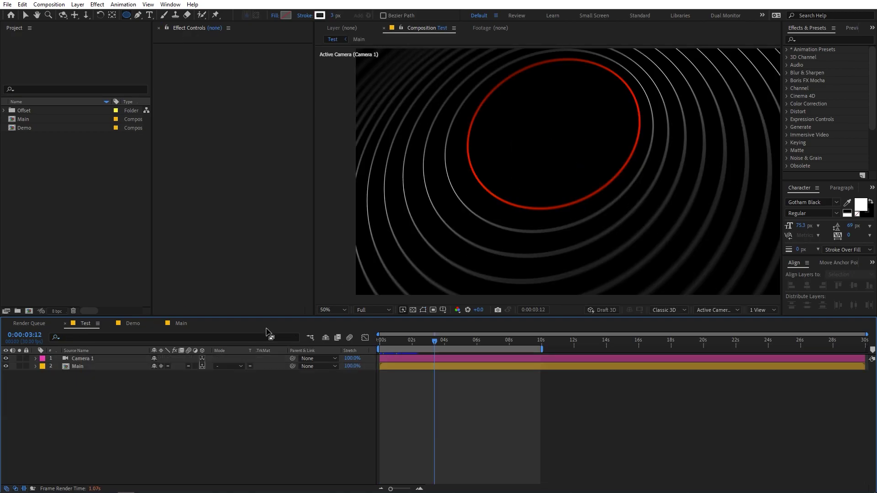
{"action": "left_click", "coordinate": [180, 325]}
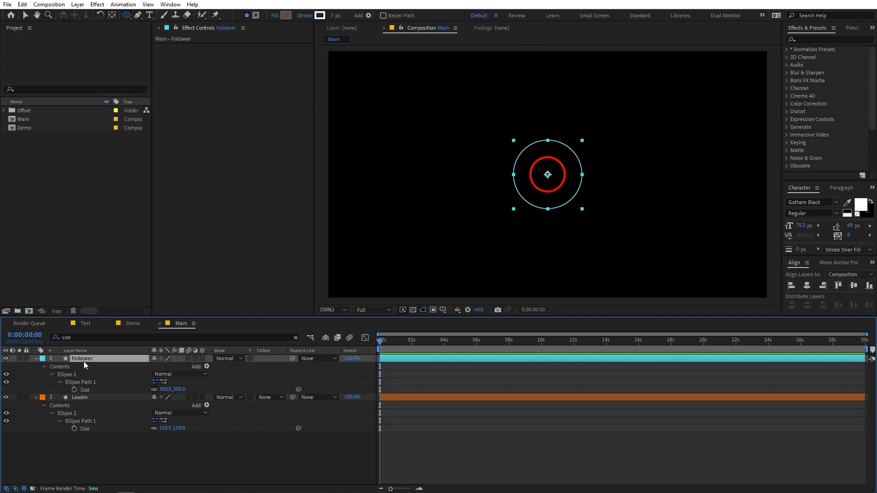
- Try adding outer rings by duplicating Follower and scaling the copy to 147%, and remove the copies
{"action": "key", "text": "ctrl+d"}
{"action": "key", "text": "s"}
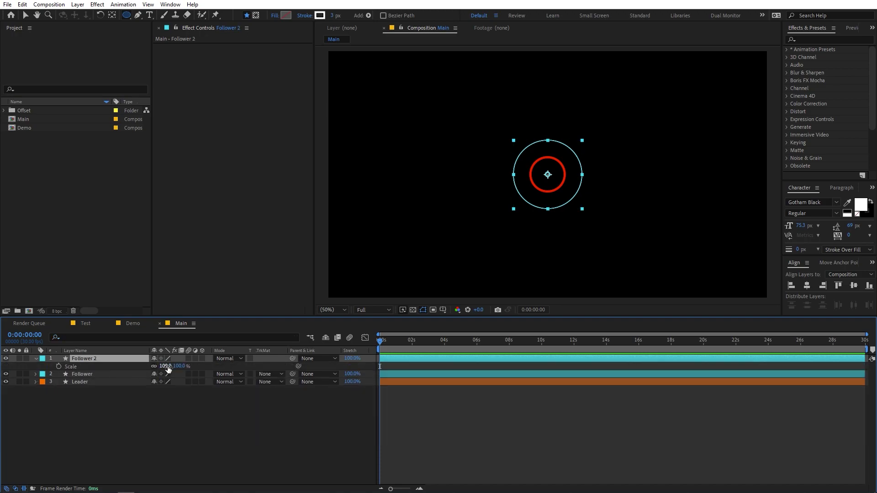
{"action": "left_click_drag", "start_coordinate": [166, 366], "coordinate": [188, 366]}
{"action": "key", "text": "ctrl+d"}
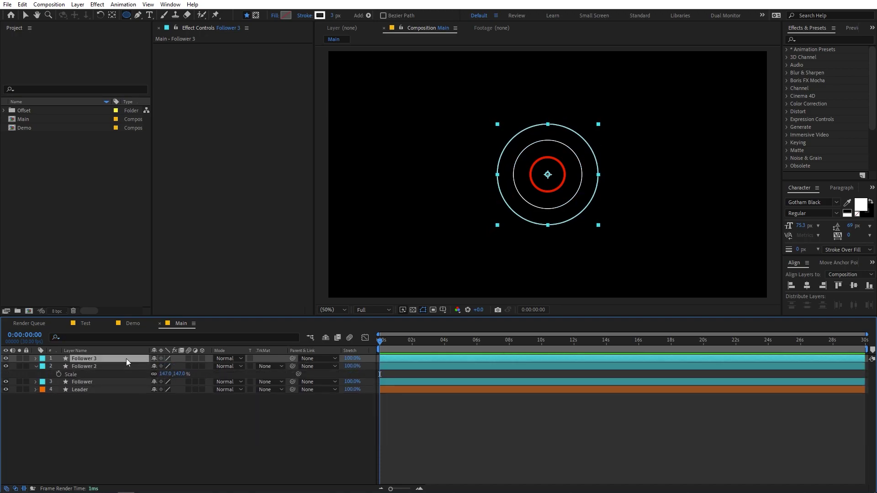
{"action": "key", "text": "Delete"}
{"action": "key", "text": "Delete"}
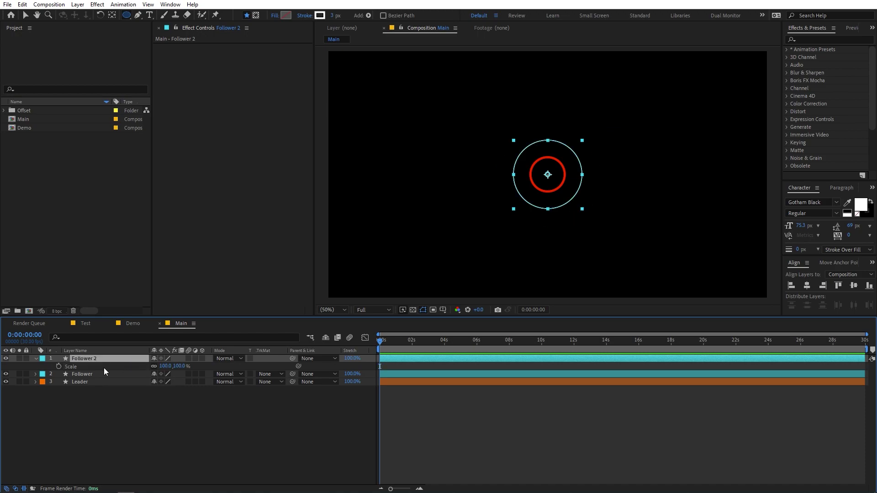
- Select both Follower and Leader and filter the timeline by "size" again to show their ellipse sizes
{"action": "left_click", "coordinate": [92, 341]}
{"action": "left_click", "coordinate": [93, 365], "text": "ctrl"}
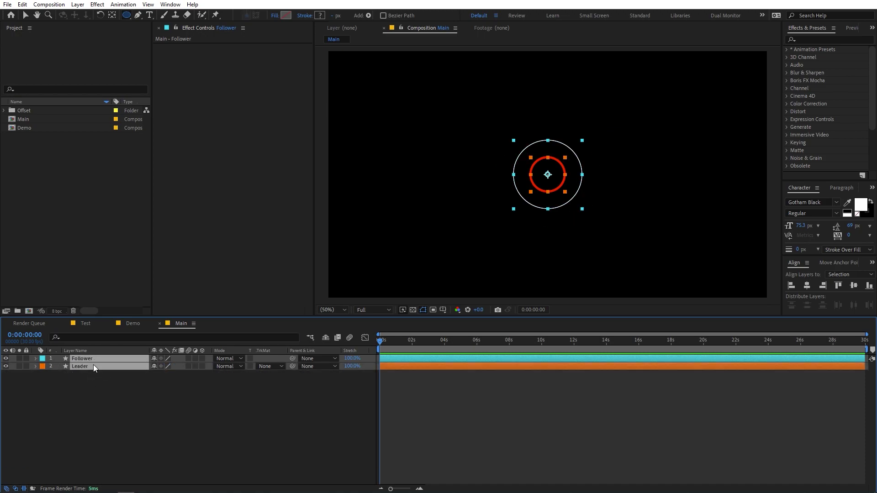
{"action": "key", "text": "s"}
{"action": "left_click", "coordinate": [88, 342]}
{"action": "type", "text": "size"}
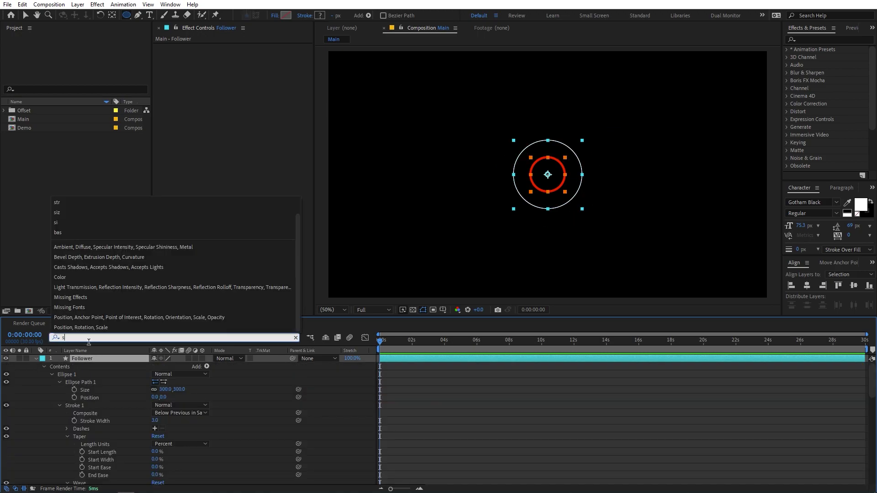
{"action": "left_click", "coordinate": [175, 447]}
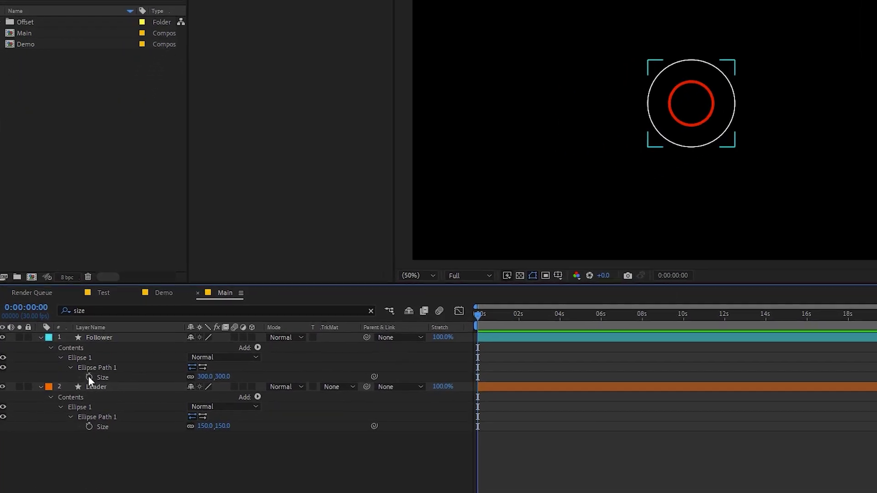
- Add an expression to Follower's ellipse Size that links it to Leader's Ellipse Path 1 Size
{"action": "left_click", "coordinate": [89, 377], "text": "alt"}
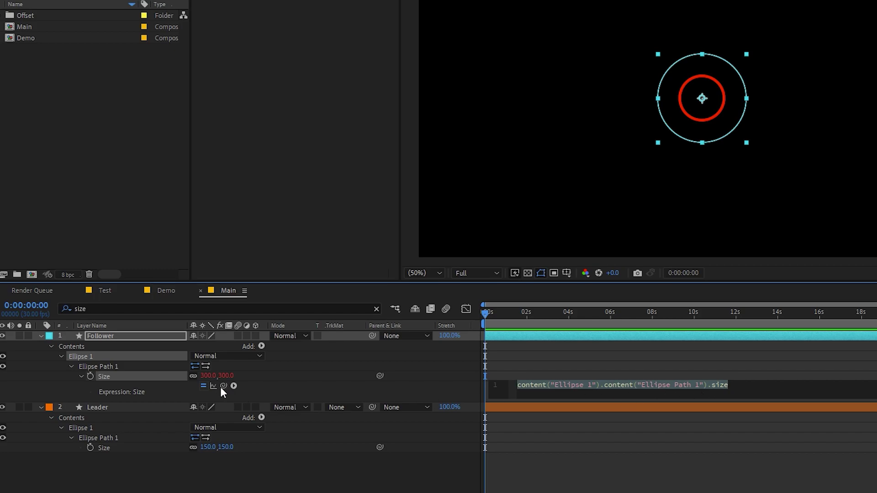
{"action": "left_click_drag", "start_coordinate": [223, 386], "coordinate": [104, 448]}
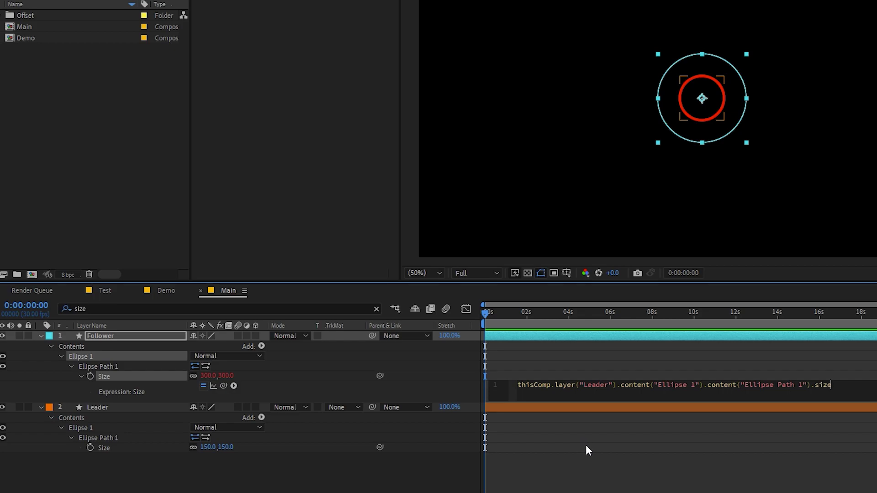
{"action": "left_click", "coordinate": [619, 464]}
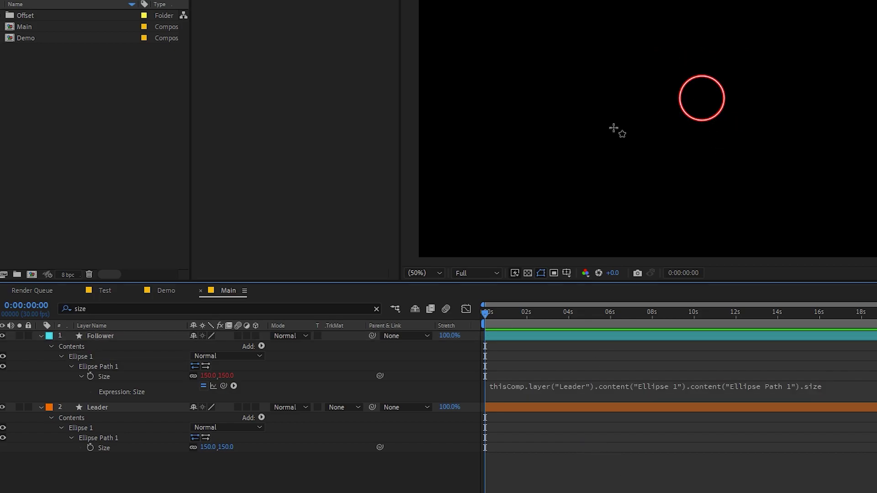
- Test the size link by enlarging Leader's ellipse to about 207, and undo the change
{"action": "left_click", "coordinate": [150, 348]}
{"action": "left_click_drag", "start_coordinate": [218, 448], "coordinate": [240, 452]}
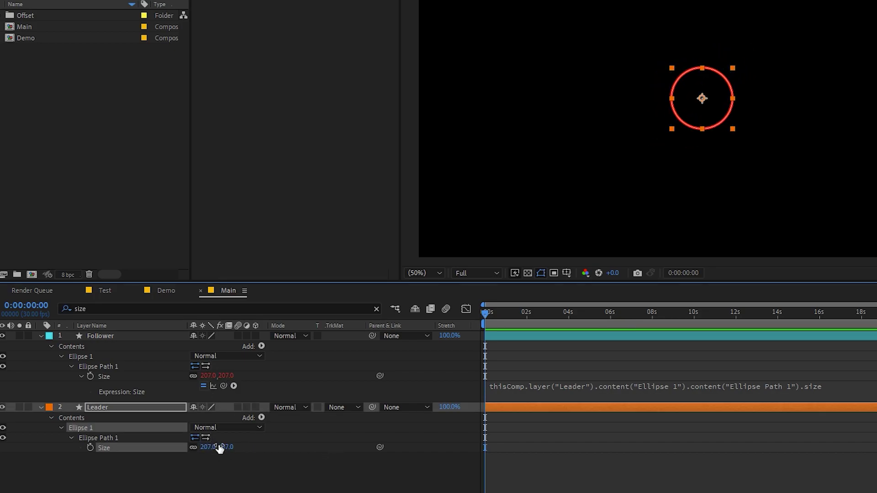
{"action": "key", "text": "ctrl+z"}
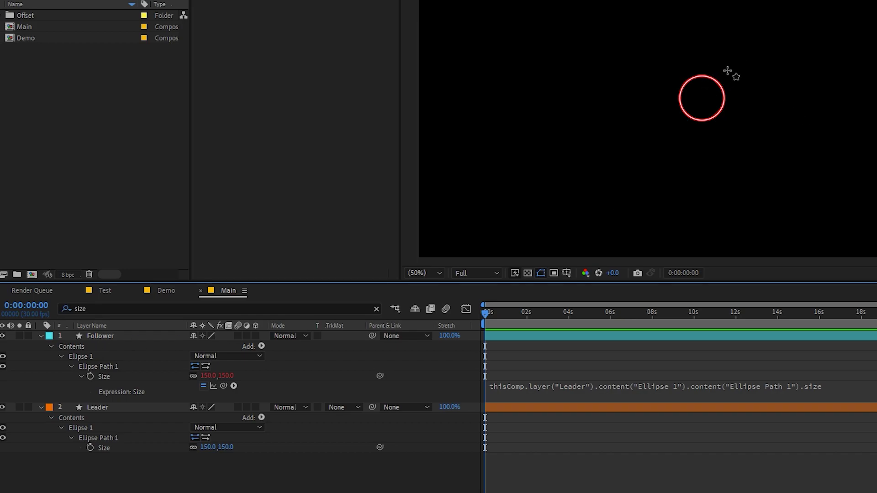
- Rewrite Follower's Size expression so that S equals Leader's ellipse size[0]+150 and the result is [S,S]
{"action": "left_click", "coordinate": [840, 392]}
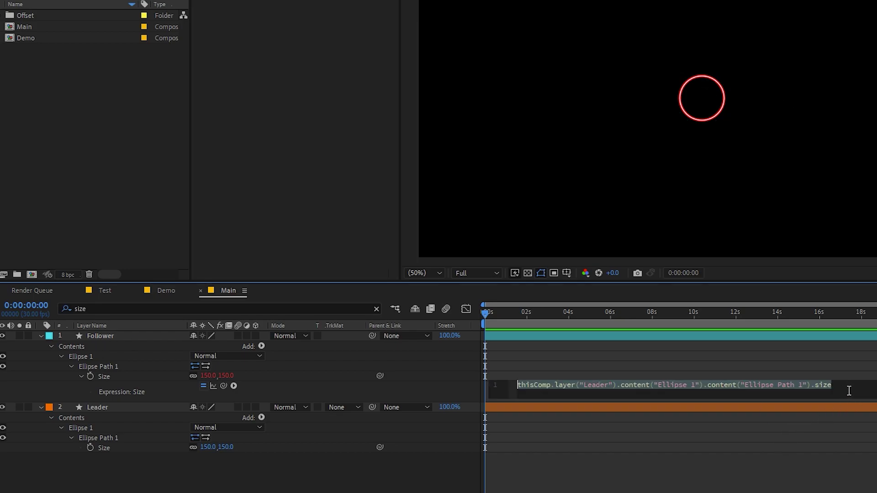
{"action": "left_click", "coordinate": [848, 390]}
{"action": "type", "text": "+150"}
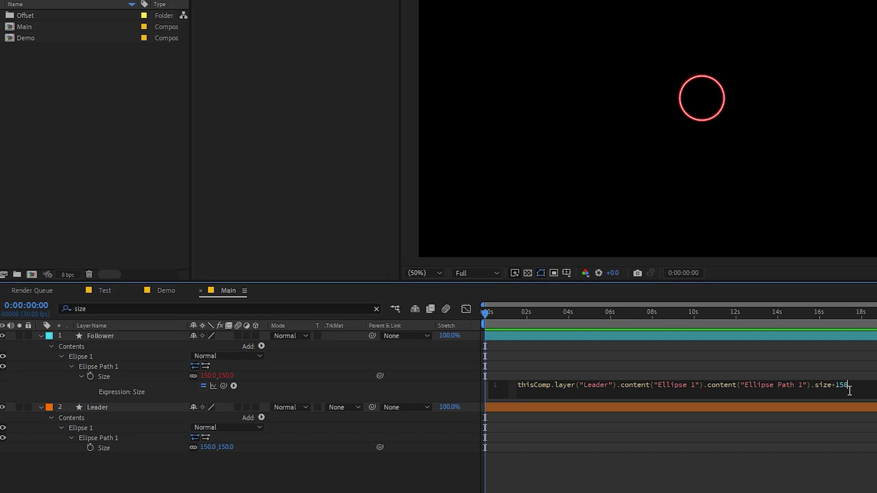
{"action": "left_click", "coordinate": [772, 364]}
{"action": "left_click", "coordinate": [527, 390]}
{"action": "type", "text": "S ="}
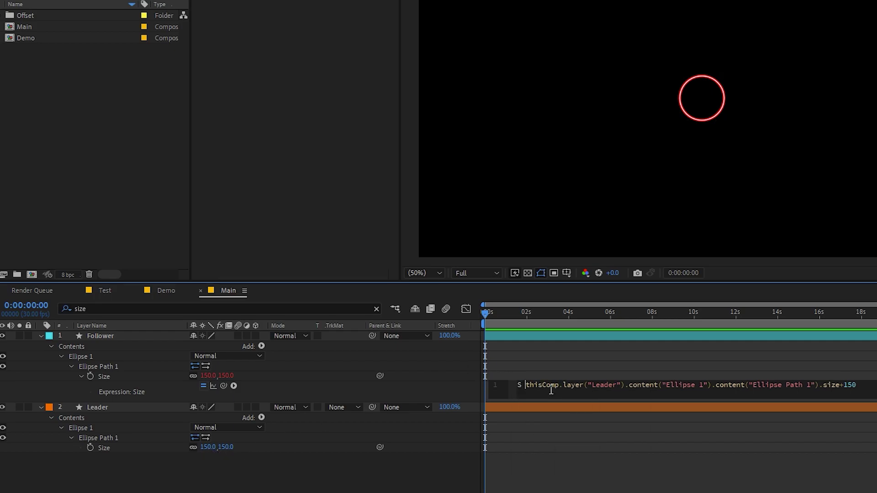
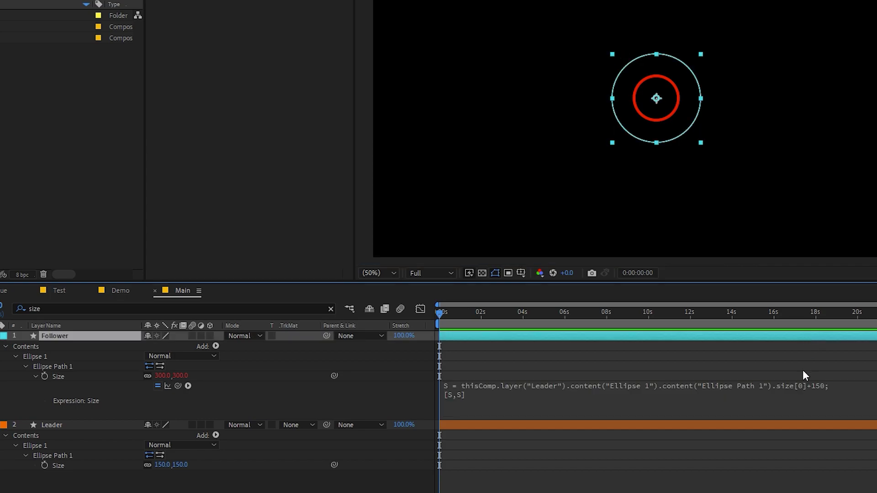
- Check the circles at 0:00:01:06, return the playhead to the start, and select the Follower layer
{"action": "left_click_drag", "start_coordinate": [440, 314], "coordinate": [465, 326]}
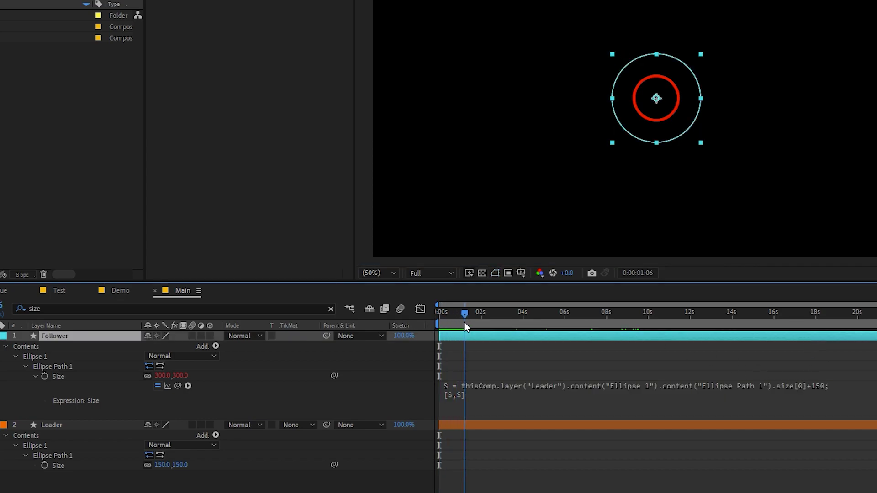
{"action": "key", "text": "Home"}
{"action": "left_click", "coordinate": [465, 352]}
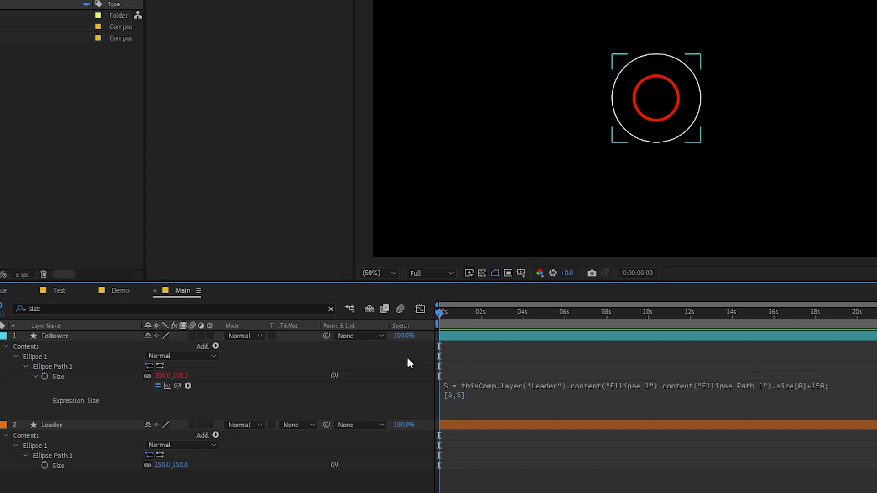
{"action": "left_click", "coordinate": [57, 337]}
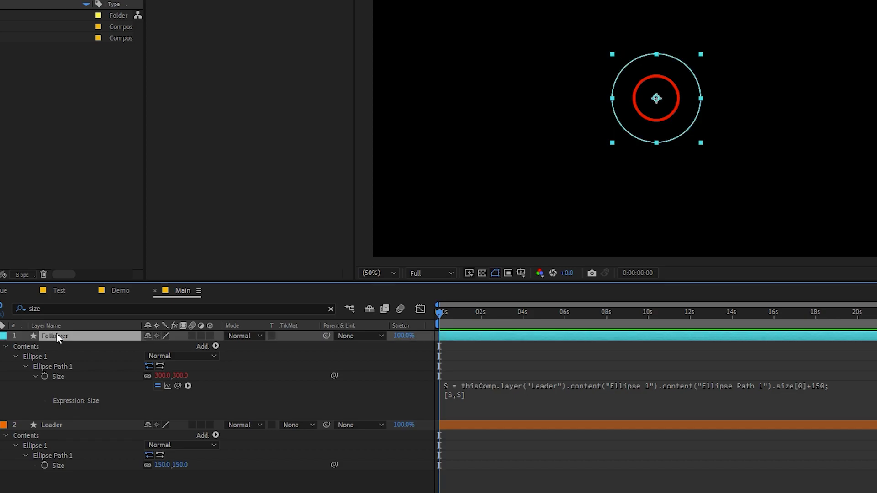
- Test the size link by duplicating the Follower layer three times, and delete the three copies
{"action": "key", "text": "ctrl+d"}
{"action": "key", "text": "ctrl+d"}
{"action": "key", "text": "ctrl+d"}
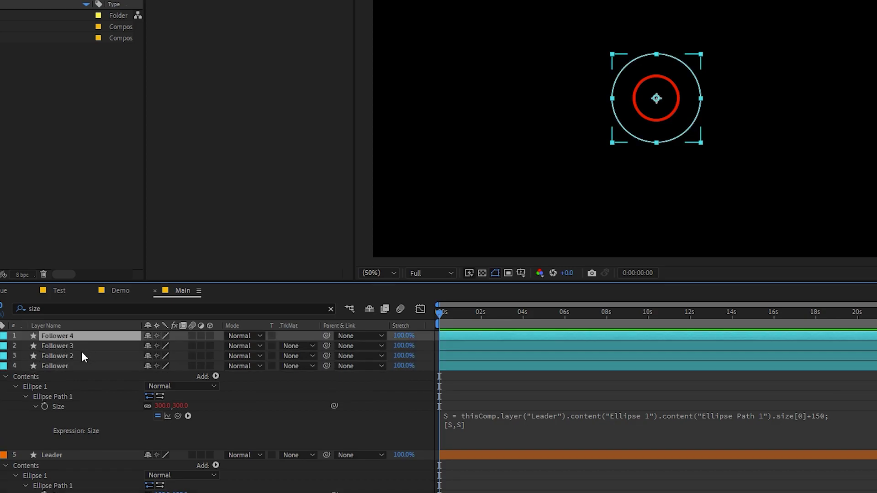
{"action": "left_click", "coordinate": [63, 352], "text": "shift"}
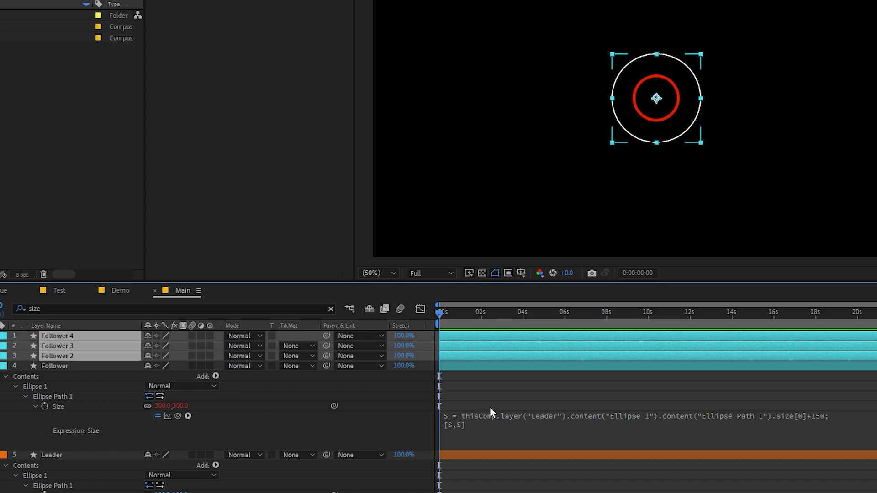
{"action": "key", "text": "Delete"}
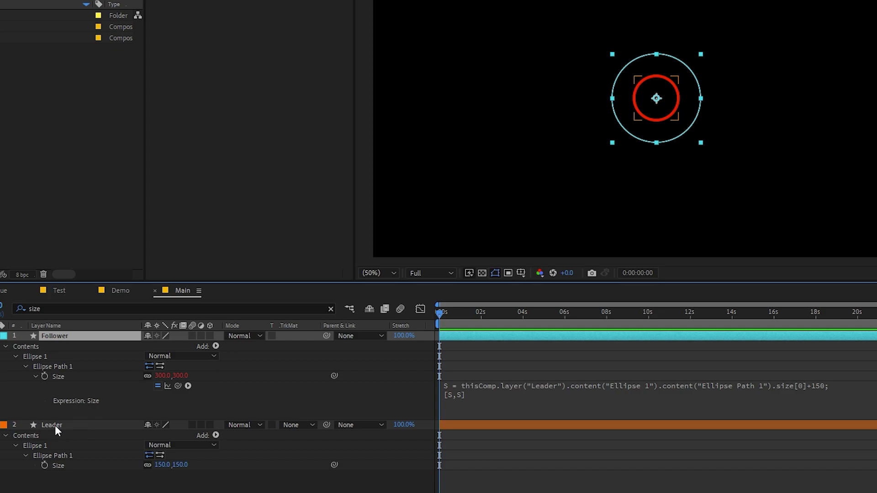
- In Follower's Size expression, replace the "Leader" layer reference with index + 1
{"action": "left_click", "coordinate": [531, 385]}
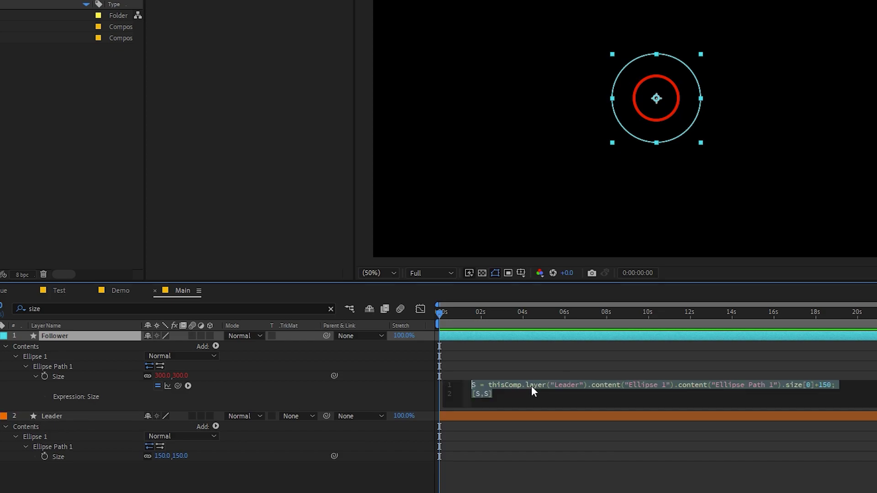
{"action": "left_click", "coordinate": [563, 389]}
{"action": "left_click_drag", "start_coordinate": [551, 389], "coordinate": [590, 391]}
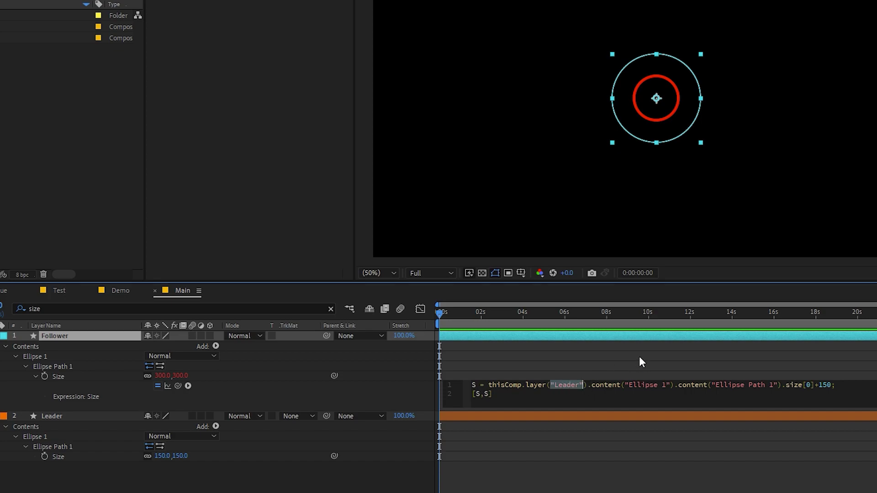
{"action": "key", "text": "BackSpace"}
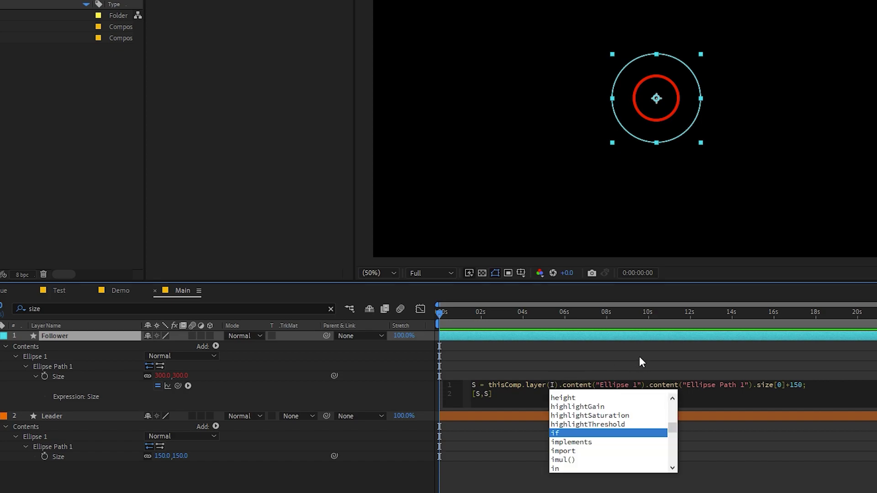
{"action": "key", "text": "Escape"}
{"action": "type", "text": "inde"}
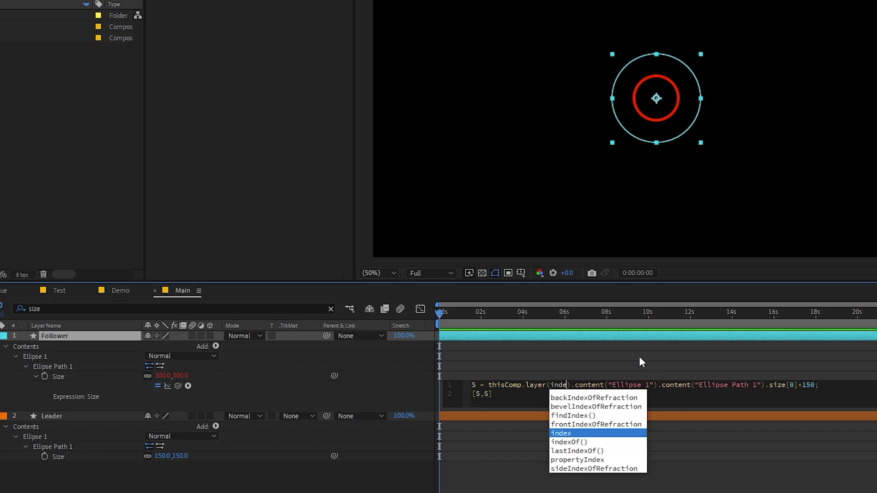
{"action": "key", "text": "Return"}
{"action": "type", "text": "+ "}
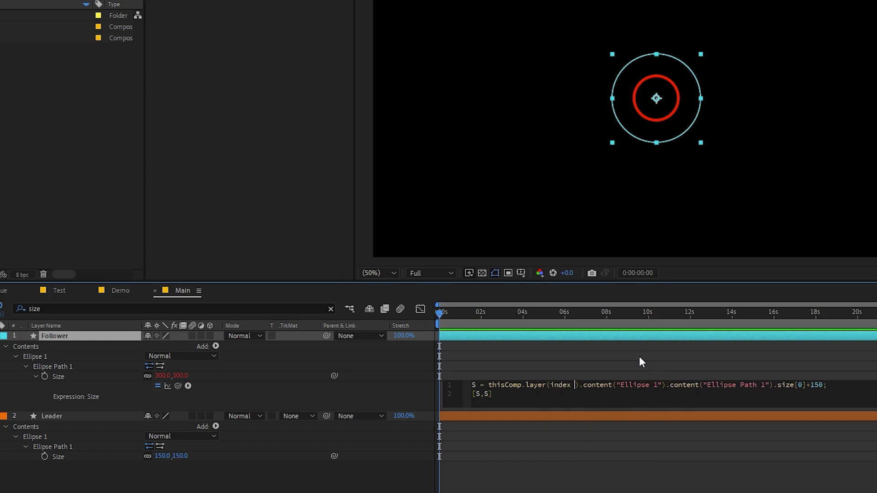
{"action": "type", "text": "1"}
{"action": "left_click", "coordinate": [671, 361]}
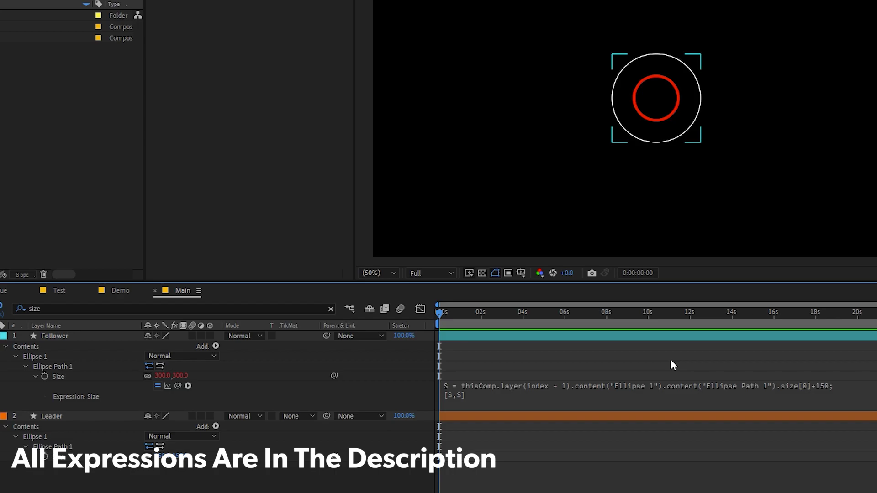
- Test the index-based size expression by duplicating Follower four times, and delete the four copies
{"action": "left_click", "coordinate": [77, 336]}
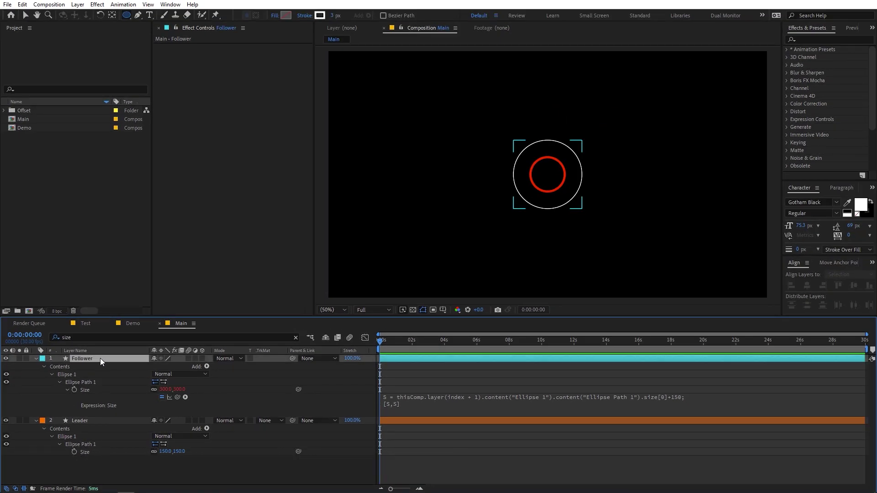
{"action": "left_click", "coordinate": [164, 381]}
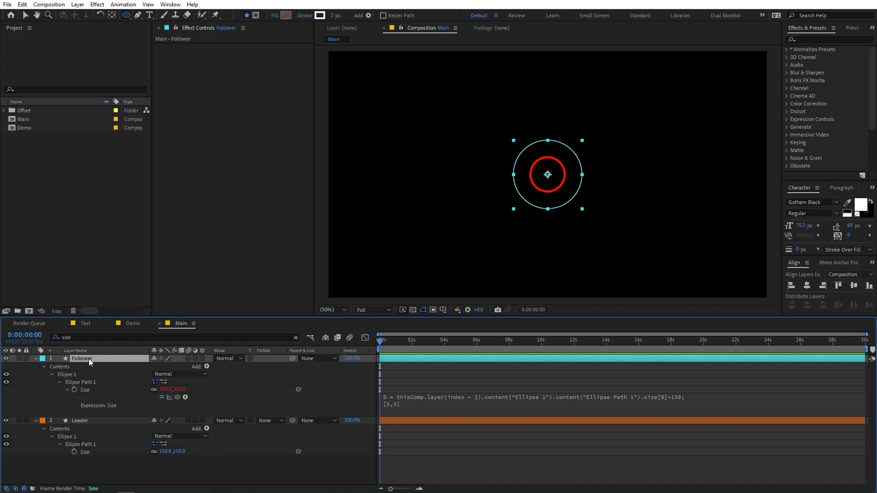
{"action": "key", "text": "ctrl+d"}
{"action": "key", "text": "ctrl+d"}
{"action": "key", "text": "ctrl+d"}
{"action": "key", "text": "ctrl+d"}
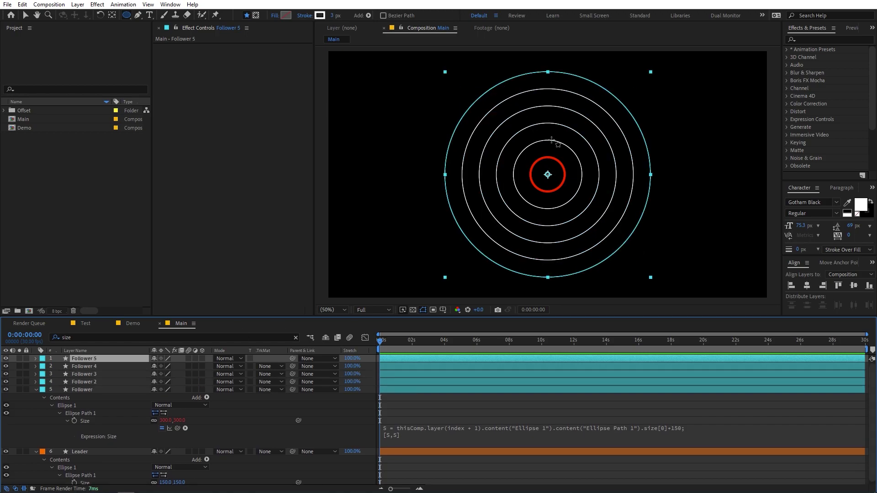
{"action": "left_click", "coordinate": [84, 367]}
{"action": "left_click", "coordinate": [83, 373]}
{"action": "left_click", "coordinate": [82, 382]}
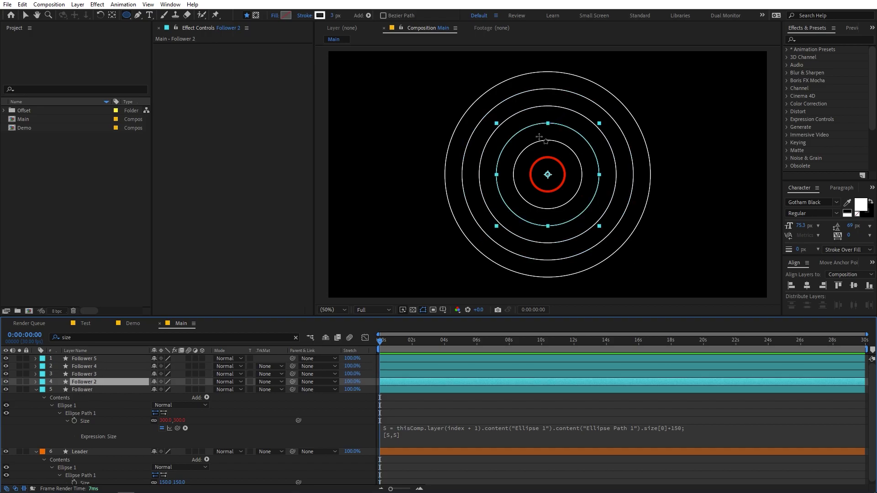
{"action": "left_click", "coordinate": [88, 357], "text": "shift"}
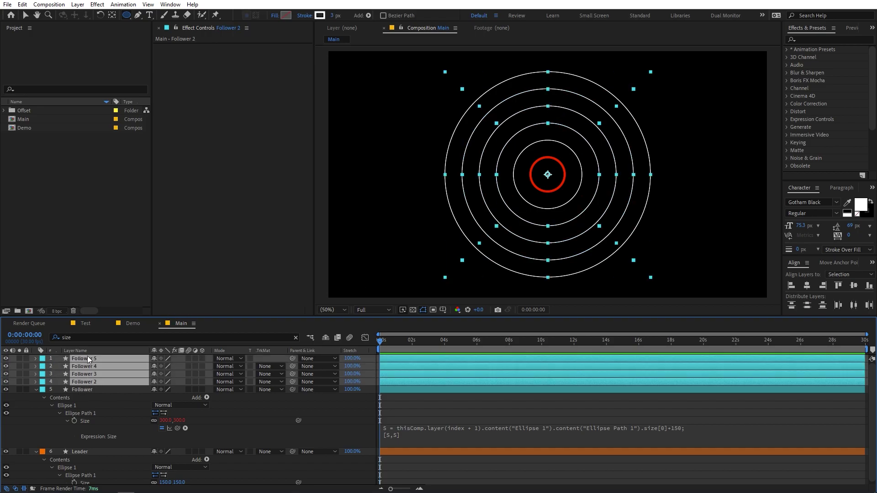
{"action": "key", "text": "Delete"}
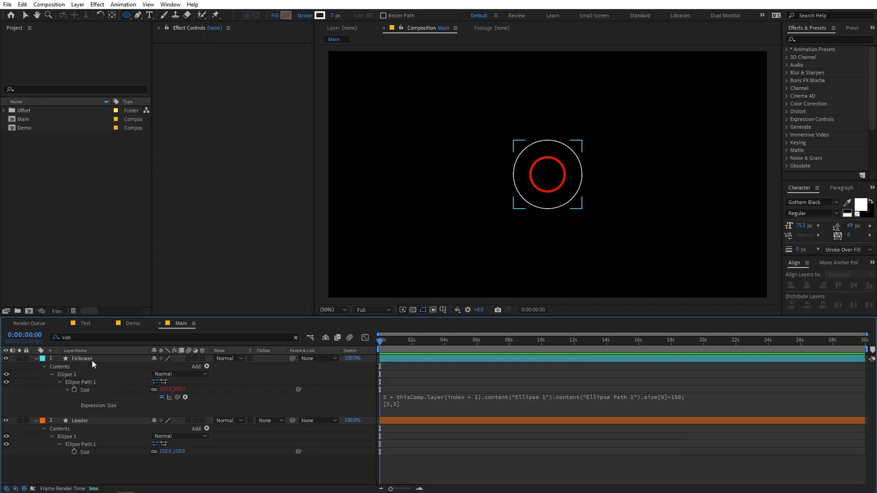
- Find the Slider Control effect and apply it twice to the Leader layer
{"action": "left_click", "coordinate": [91, 361]}
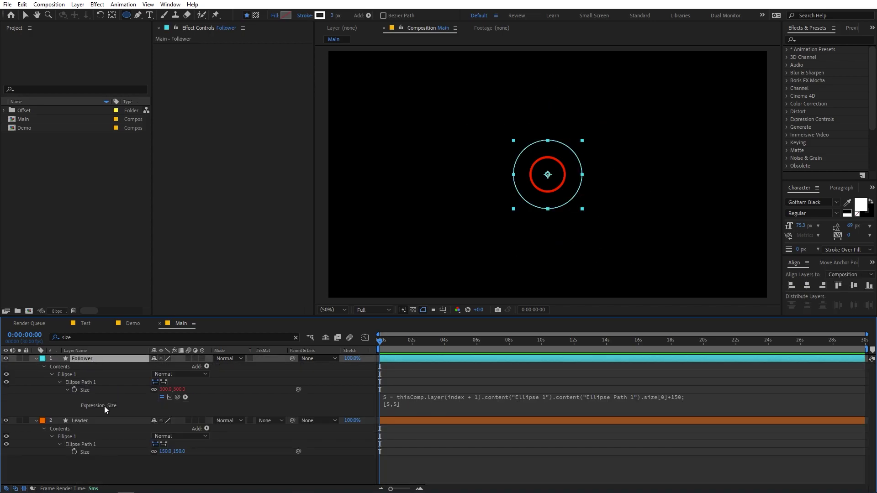
{"action": "left_click", "coordinate": [88, 422]}
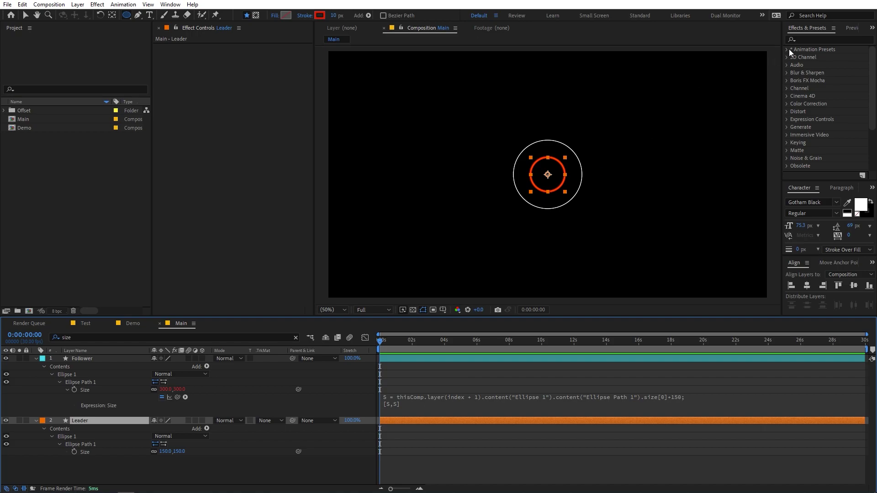
{"action": "key", "text": "v"}
{"action": "left_click", "coordinate": [814, 45]}
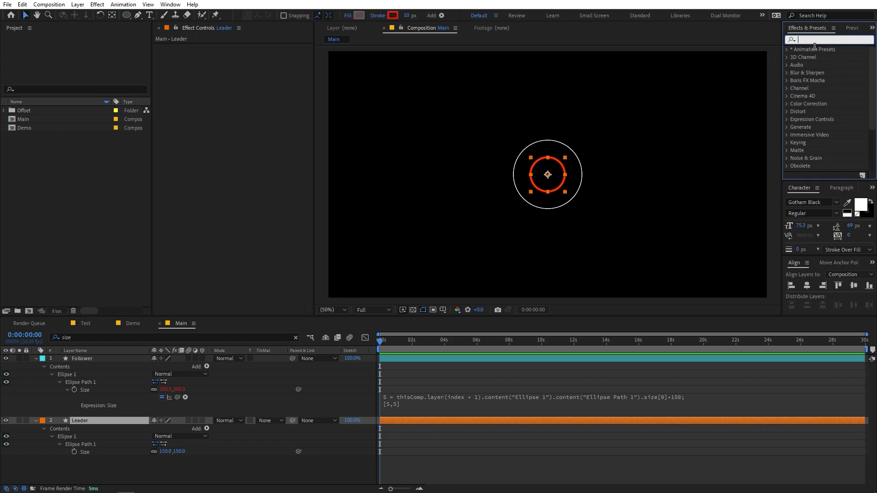
{"action": "type", "text": "slider"}
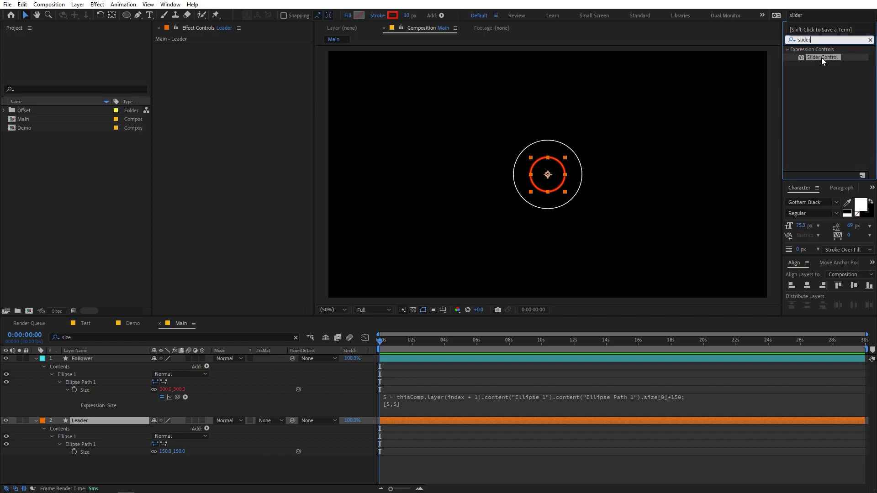
{"action": "left_click_drag", "start_coordinate": [820, 57], "coordinate": [87, 419]}
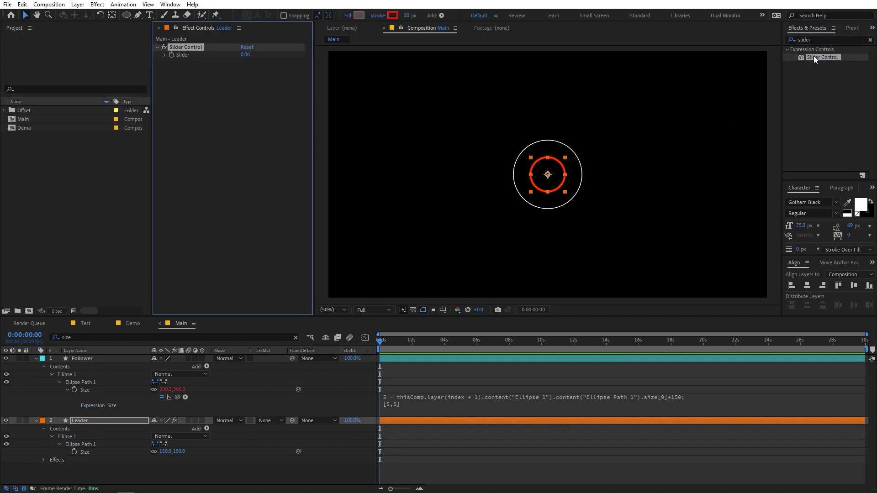
{"action": "left_click_drag", "start_coordinate": [822, 57], "coordinate": [240, 139]}
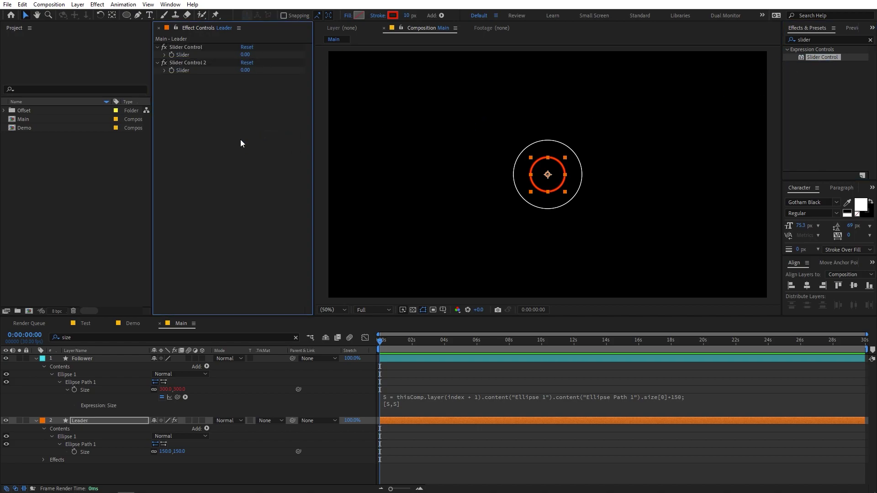
- Rename Leader's first slider effect as delay and the second as delay strength
{"action": "left_click", "coordinate": [187, 48]}
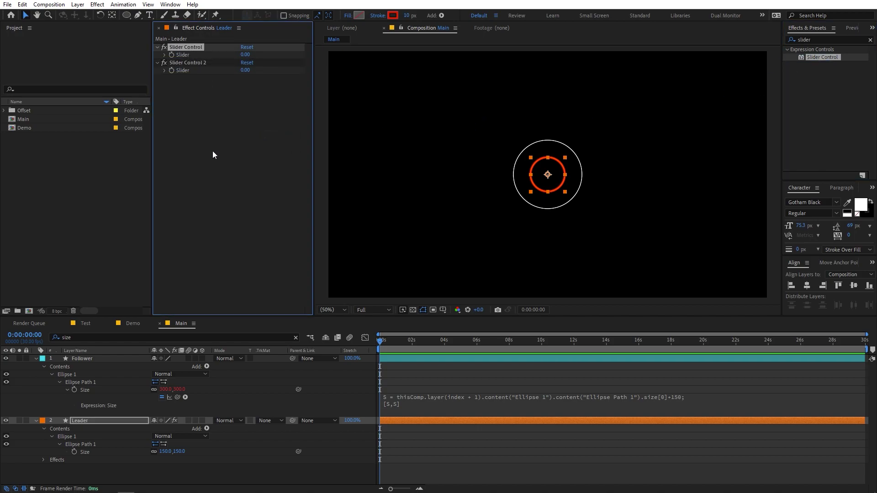
{"action": "key", "text": "Return"}
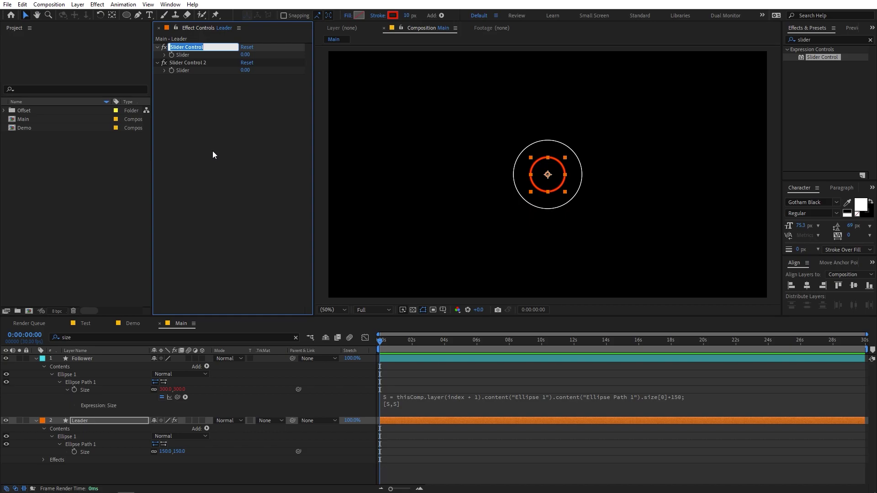
{"action": "type", "text": "delay"}
{"action": "key", "text": "Return"}
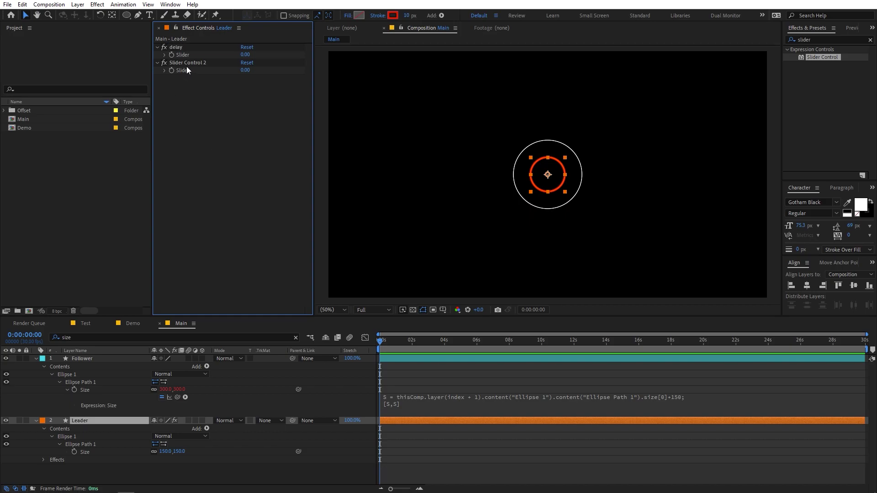
{"action": "left_click", "coordinate": [189, 62]}
{"action": "key", "text": "Return"}
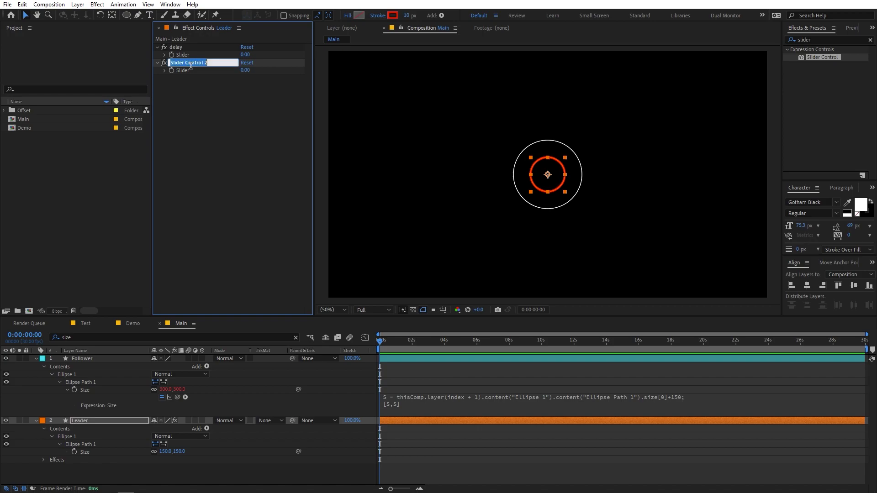
{"action": "type", "text": "delay strength"}
{"action": "key", "text": "Return"}
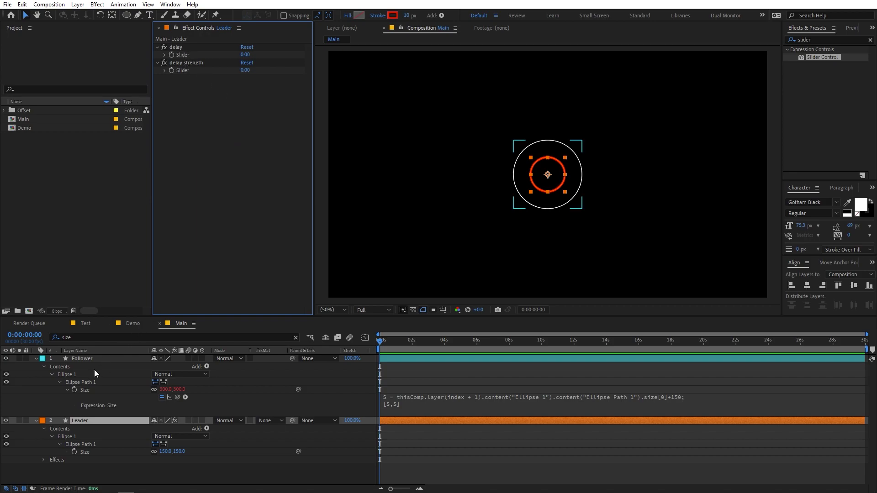
- Clear the timeline's size filter and show only the Position property of the Follower and Leader layers
{"action": "left_click", "coordinate": [83, 359], "text": "shift"}
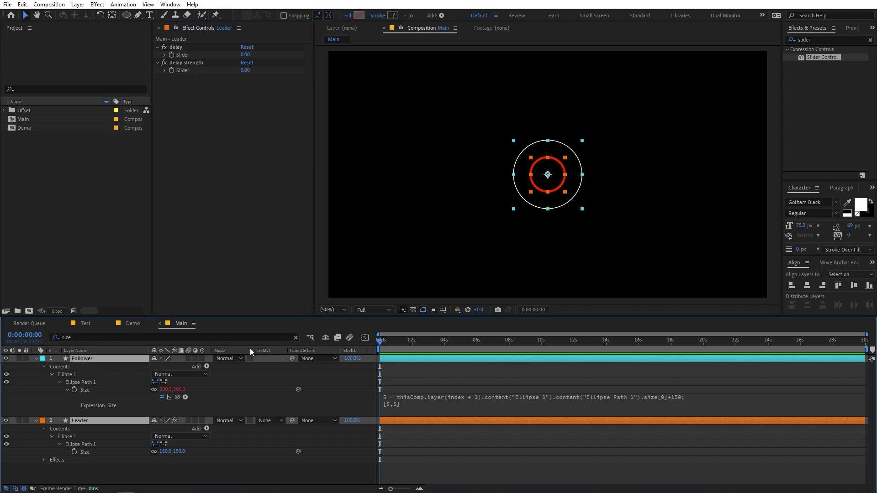
{"action": "left_click", "coordinate": [296, 338]}
{"action": "key", "text": "p"}
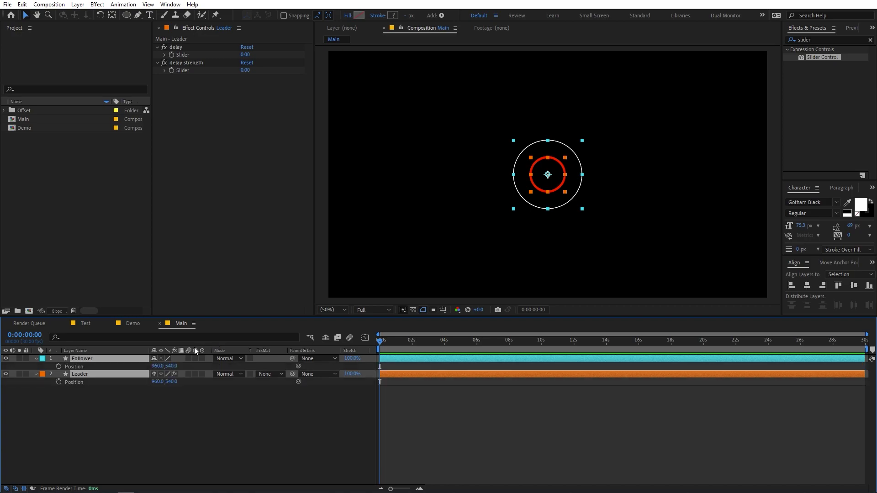
{"action": "left_click", "coordinate": [169, 417]}
{"action": "left_click", "coordinate": [67, 367]}
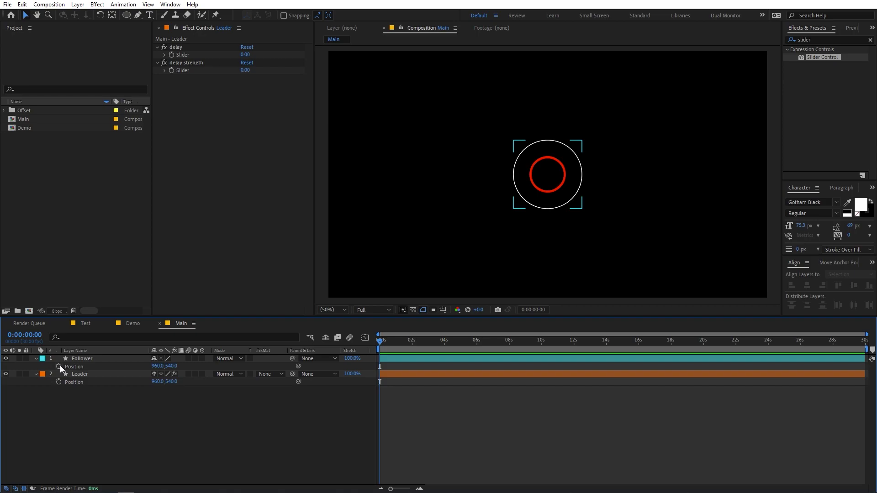
- Start an expression on Follower's Position that defines the variable delay, linked to Leader's delay slider
{"action": "left_click", "coordinate": [59, 366], "text": "alt"}
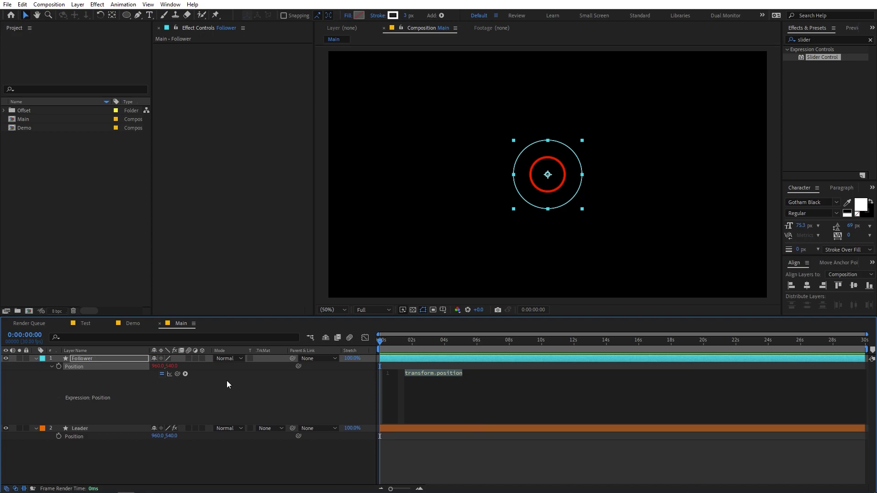
{"action": "left_click", "coordinate": [91, 428]}
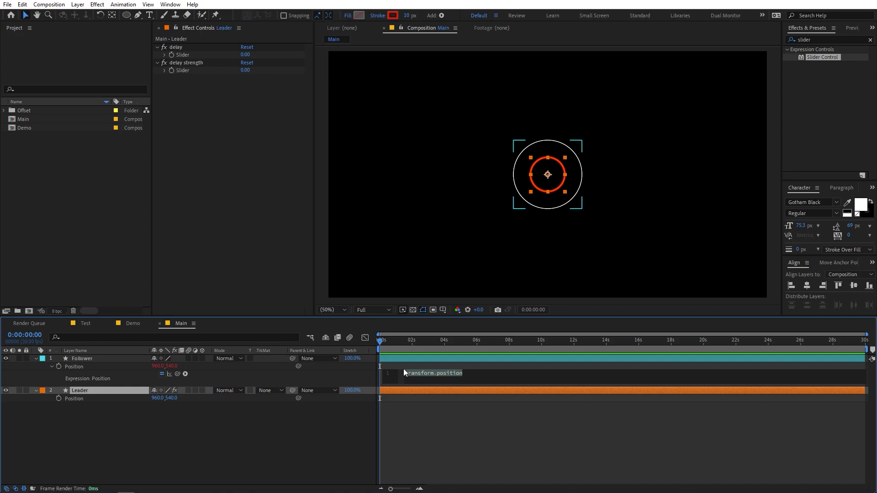
{"action": "left_click", "coordinate": [433, 372]}
{"action": "type", "text": "delay ="}
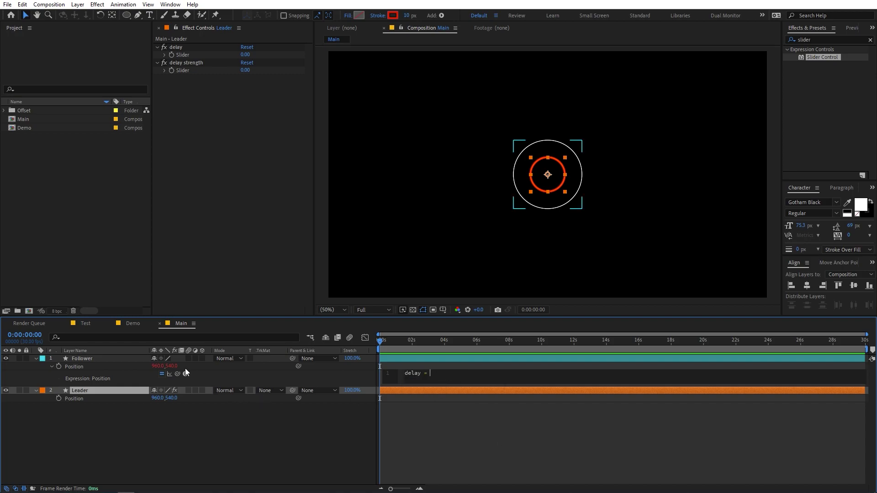
{"action": "left_click_drag", "start_coordinate": [178, 374], "coordinate": [180, 52]}
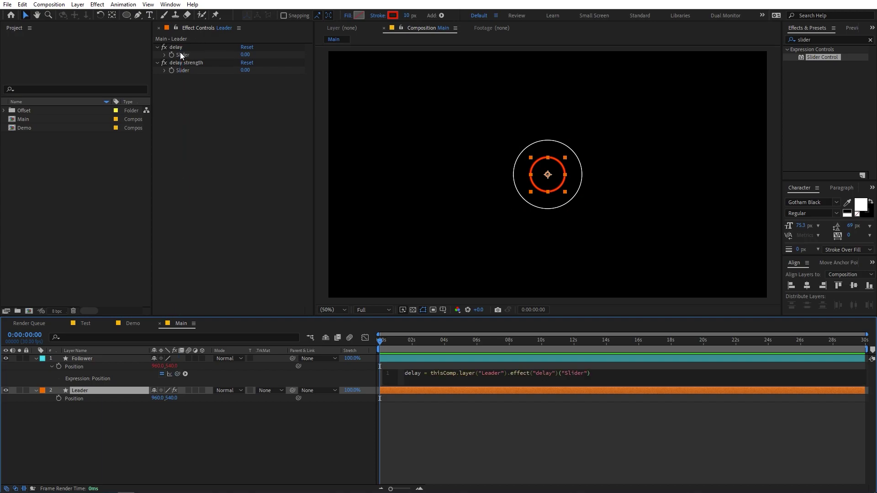
{"action": "key", "text": "Return"}
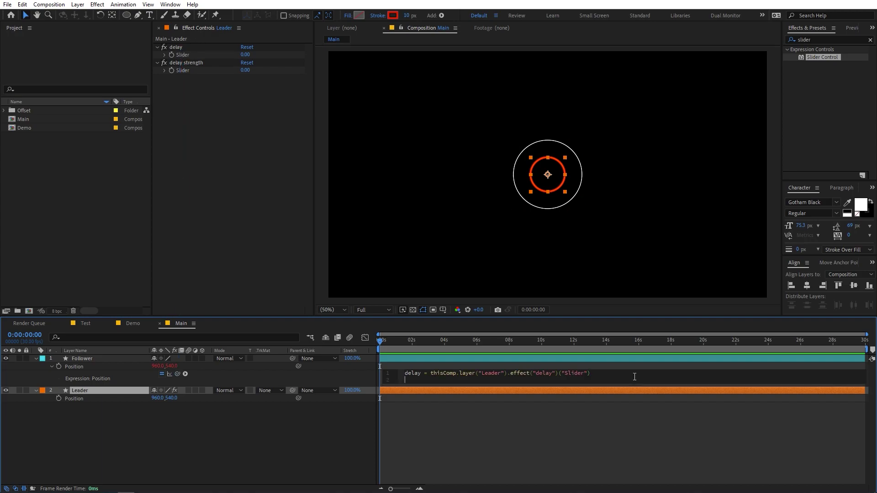
- Define a second variable, delayStrength, in Follower's Position expression, linked to Leader's delay strength slider
{"action": "type", "text": "de"}
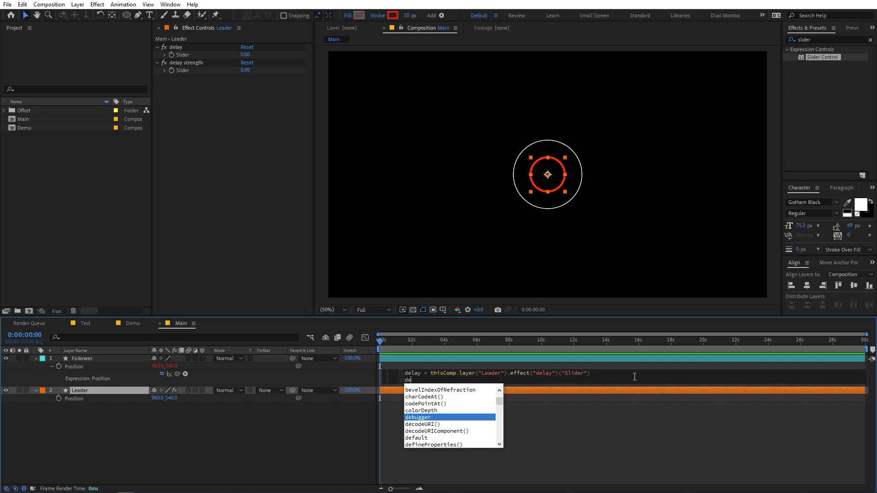
{"action": "type", "text": "layStrength ="}
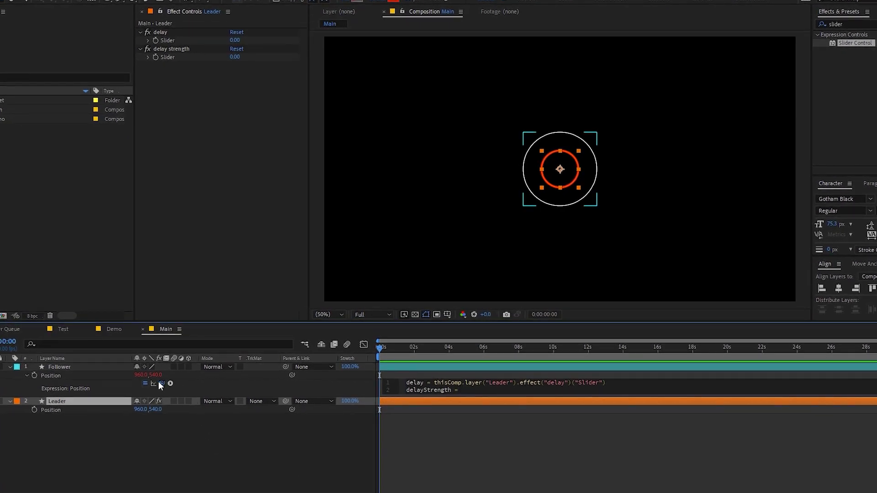
{"action": "left_click_drag", "start_coordinate": [162, 383], "coordinate": [170, 57]}
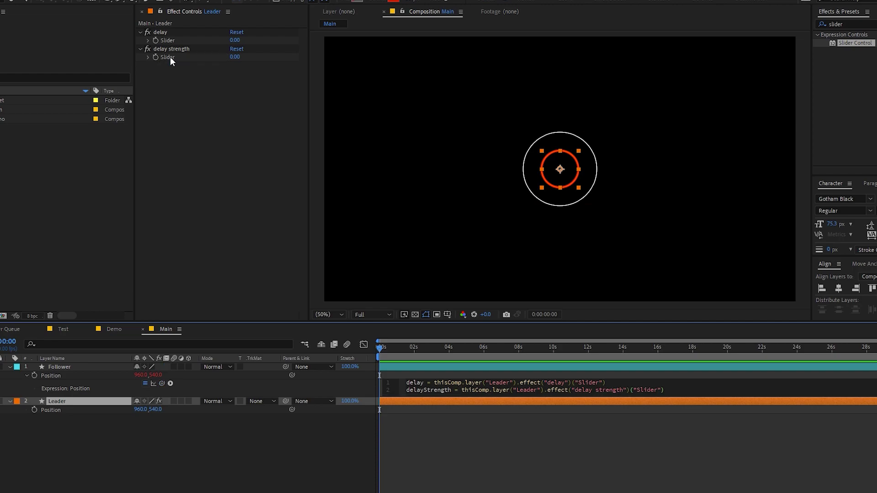
{"action": "left_click", "coordinate": [678, 396]}
{"action": "key", "text": "Return"}
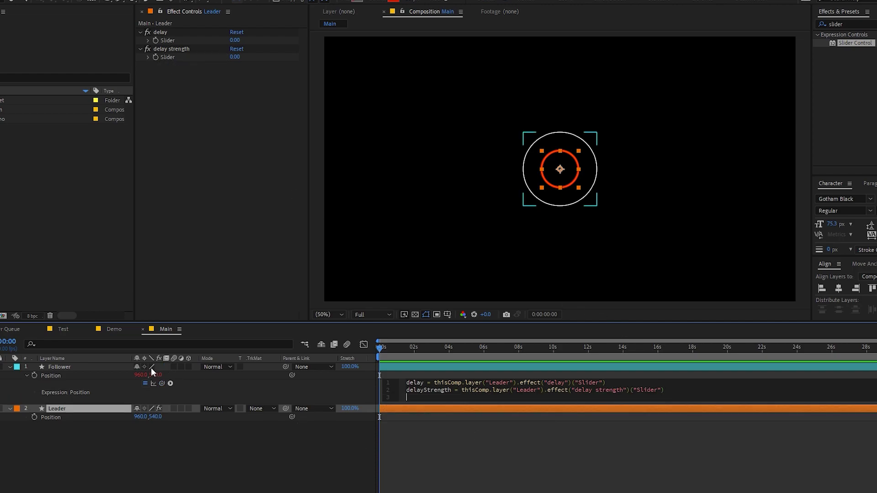
- Check the Demo composition's expressions, and add a line to Follower's expression referencing Leader's position with .valueAtTime(T)
{"action": "left_click", "coordinate": [112, 329]}
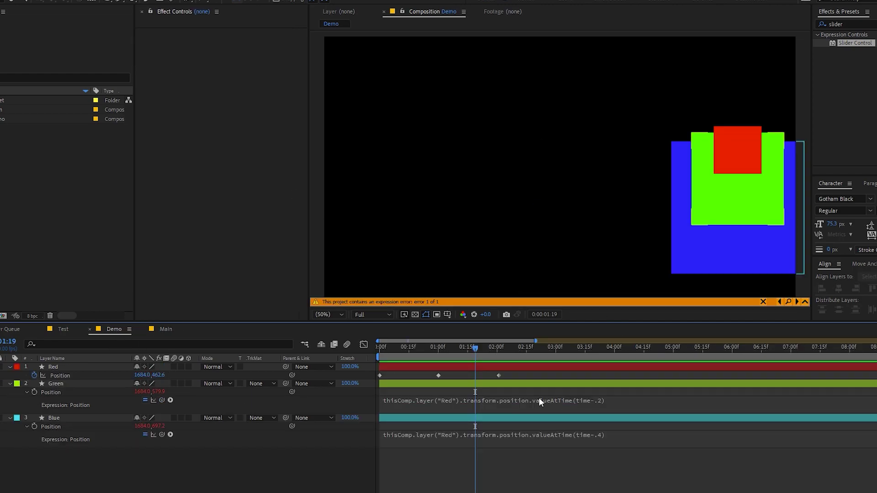
{"action": "left_click", "coordinate": [165, 330]}
{"action": "left_click", "coordinate": [426, 399]}
{"action": "left_click", "coordinate": [439, 418]}
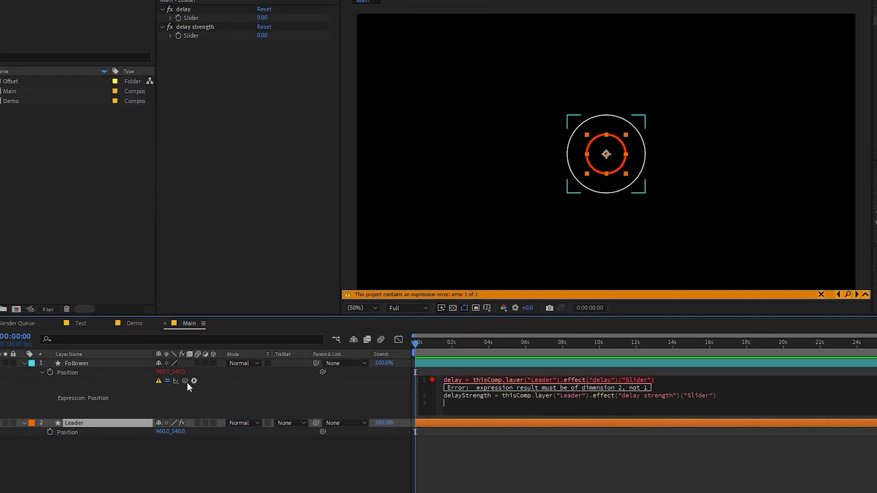
{"action": "left_click_drag", "start_coordinate": [185, 380], "coordinate": [92, 432]}
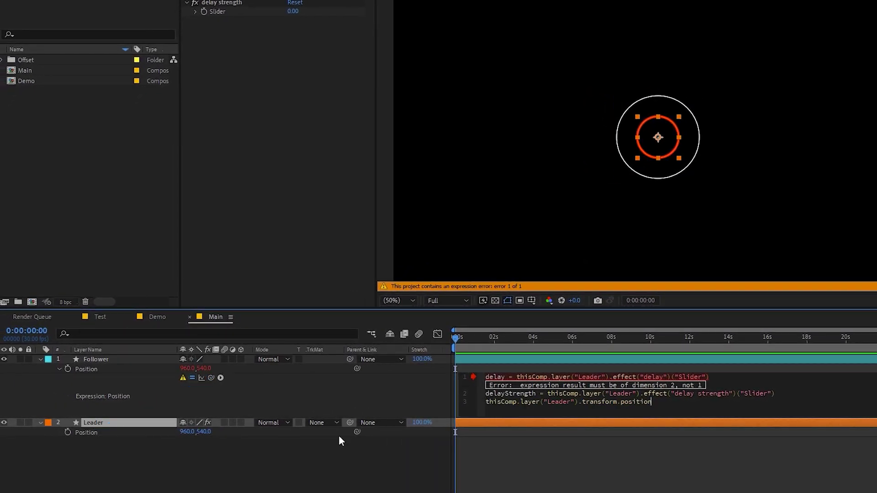
{"action": "type", "text": ".va"}
{"action": "key", "text": "Down"}
{"action": "key", "text": "Return"}
{"action": "type", "text": "Time(T"}
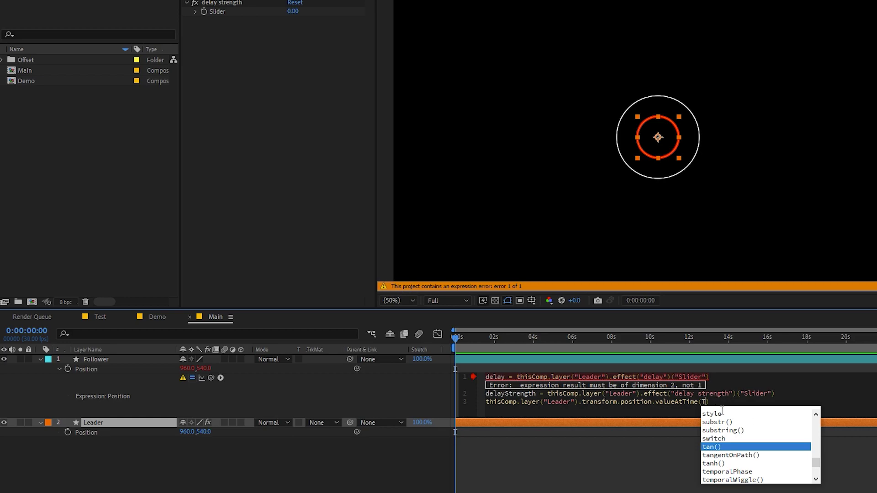
- Insert the line T = time - delay * delayStrength above the valueAtTime line, using the Demo composition's time offset as reference
{"action": "left_click", "coordinate": [779, 403]}
{"action": "key", "text": "Home"}
{"action": "key", "text": "Return"}
{"action": "key", "text": "Up"}
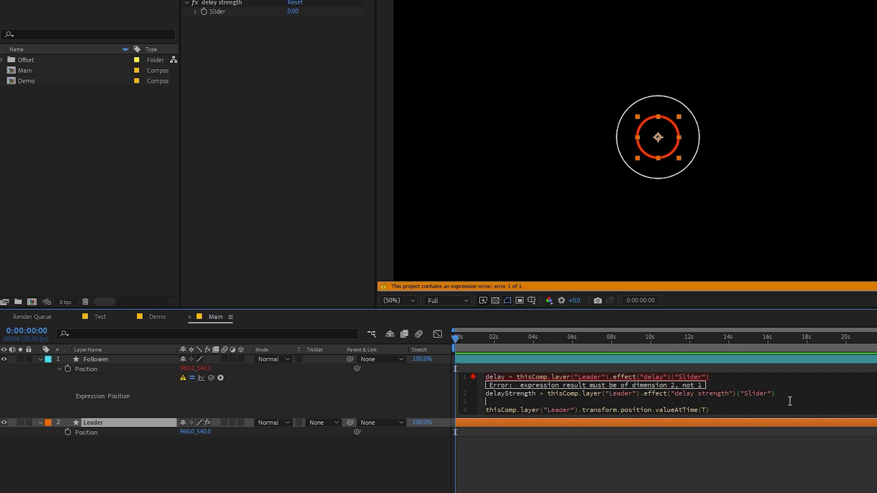
{"action": "type", "text": "T ="}
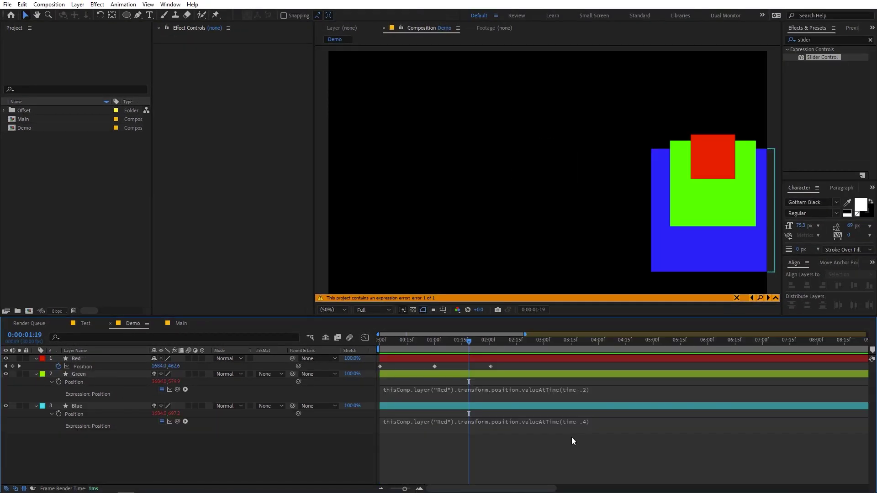
{"action": "left_click", "coordinate": [593, 390]}
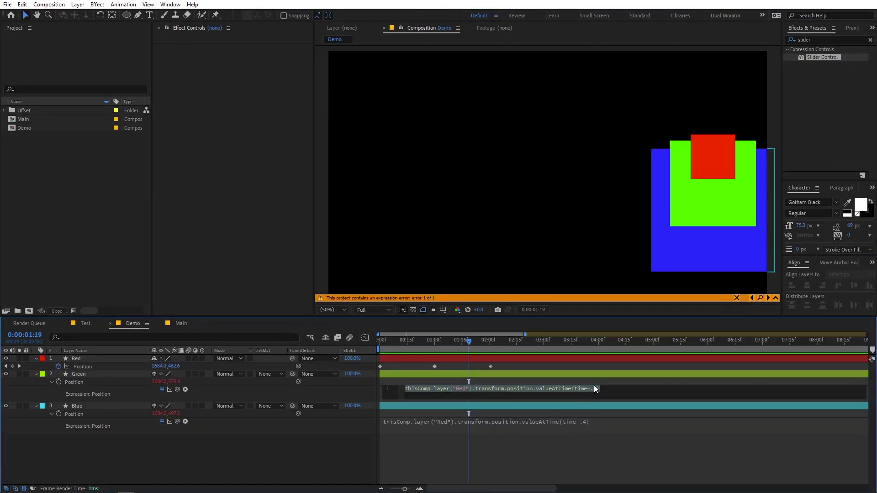
{"action": "left_click_drag", "start_coordinate": [575, 391], "coordinate": [595, 392]}
{"action": "left_click", "coordinate": [179, 323]}
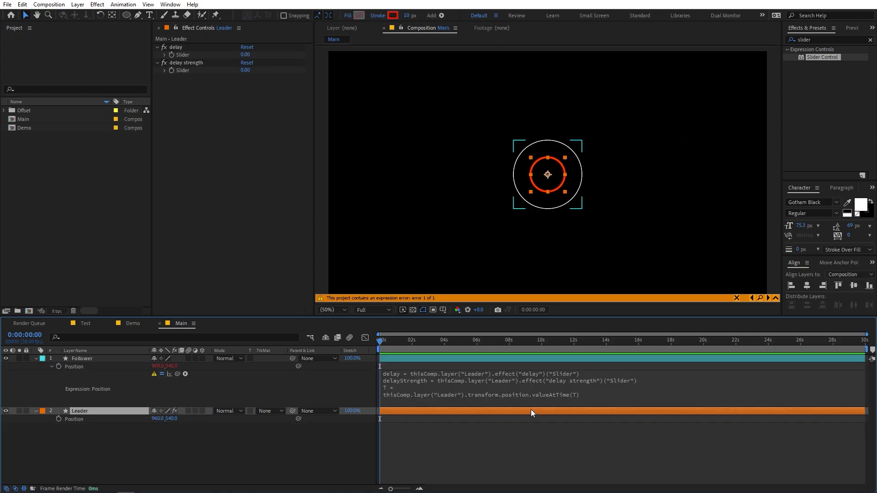
{"action": "left_click", "coordinate": [412, 388]}
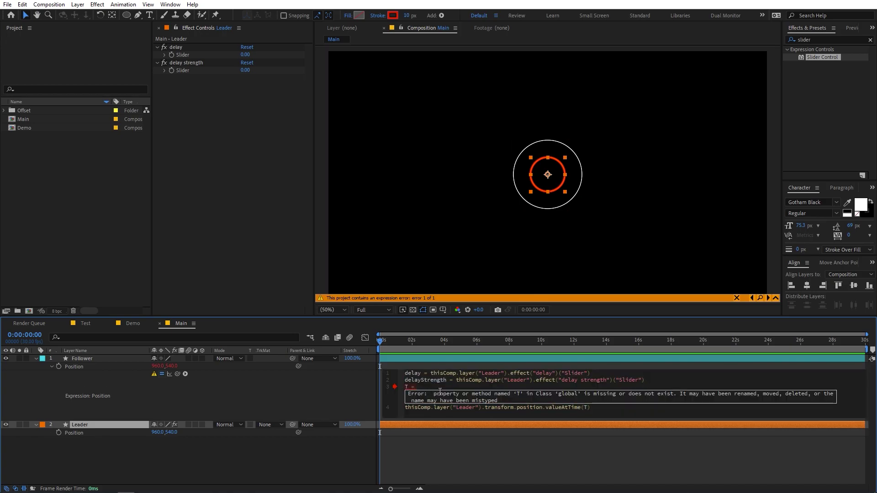
{"action": "type", "text": "time "}
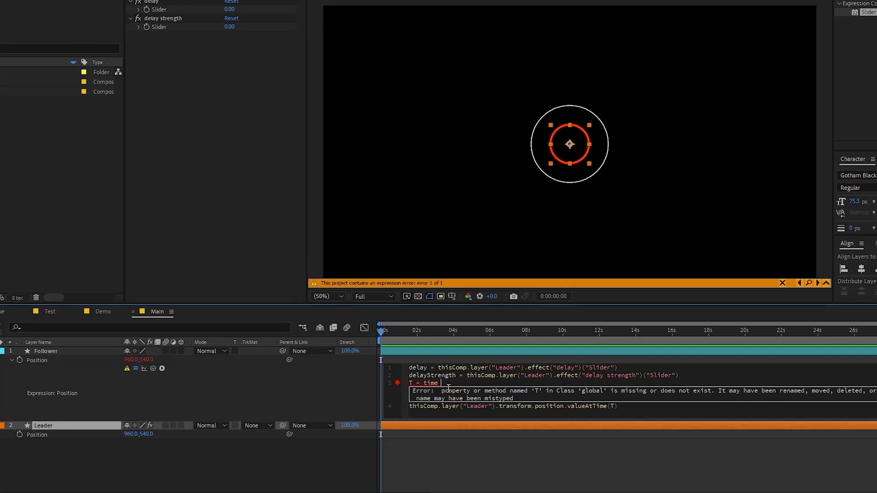
{"action": "type", "text": "- delay * delay"}
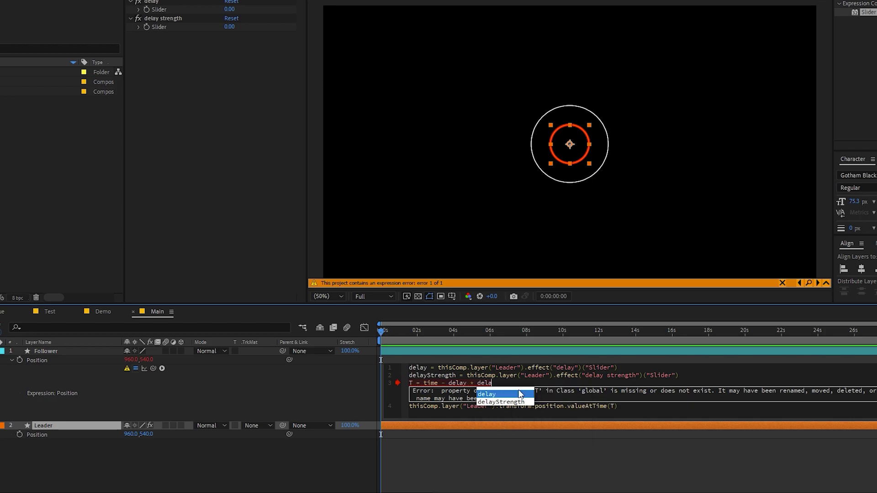
{"action": "left_click", "coordinate": [501, 402]}
- End the first three lines of Follower's Position expression with semicolons and commit the expression
{"action": "left_click", "coordinate": [646, 371]}
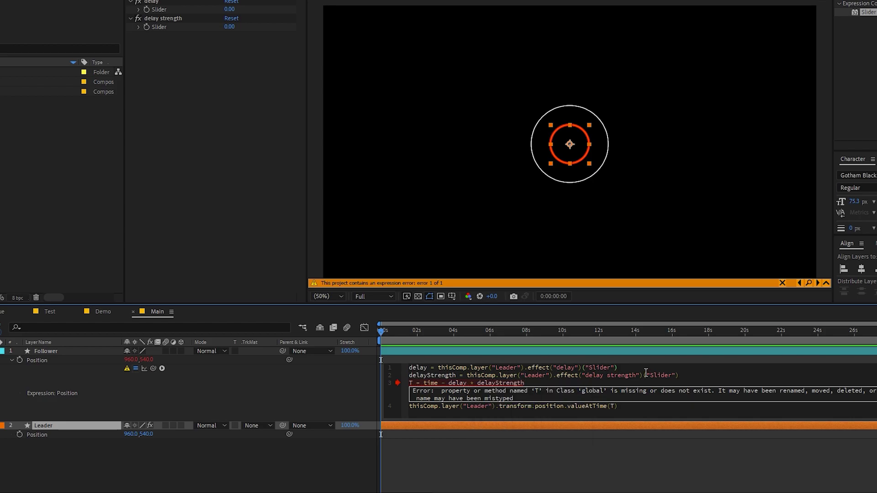
{"action": "type", "text": ";"}
{"action": "left_click", "coordinate": [679, 376]}
{"action": "type", "text": ";"}
{"action": "left_click", "coordinate": [524, 383]}
{"action": "type", "text": ";"}
{"action": "left_click", "coordinate": [568, 444]}
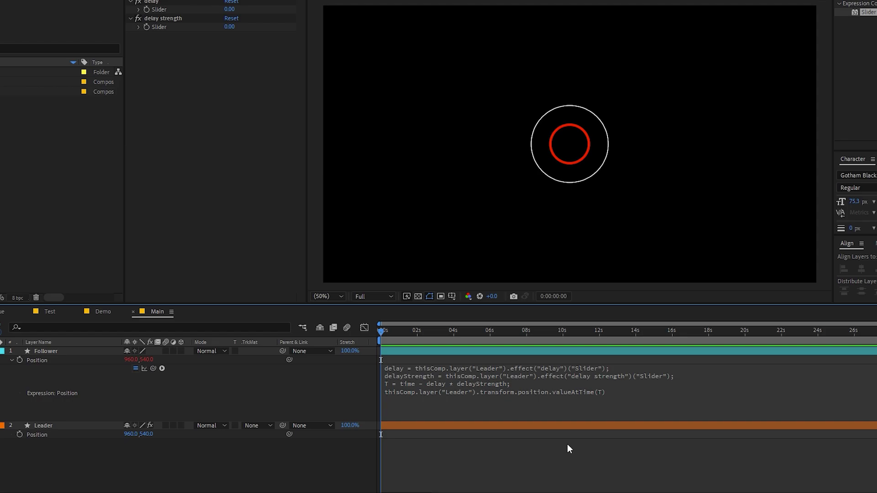
- Return to the start of the timeline and set Leader's delay and delay strength sliders to 1
{"action": "left_click", "coordinate": [283, 364]}
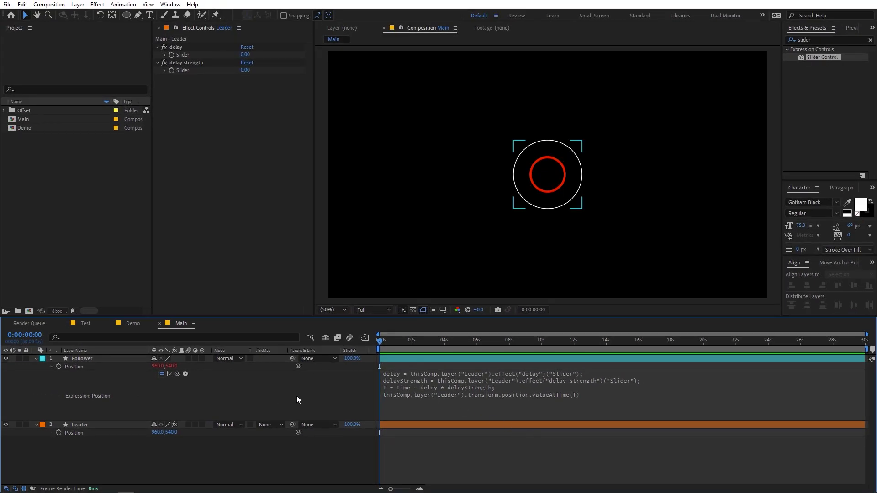
{"action": "left_click_drag", "start_coordinate": [391, 347], "coordinate": [559, 348]}
{"action": "key", "text": "Home"}
{"action": "left_click", "coordinate": [226, 48]}
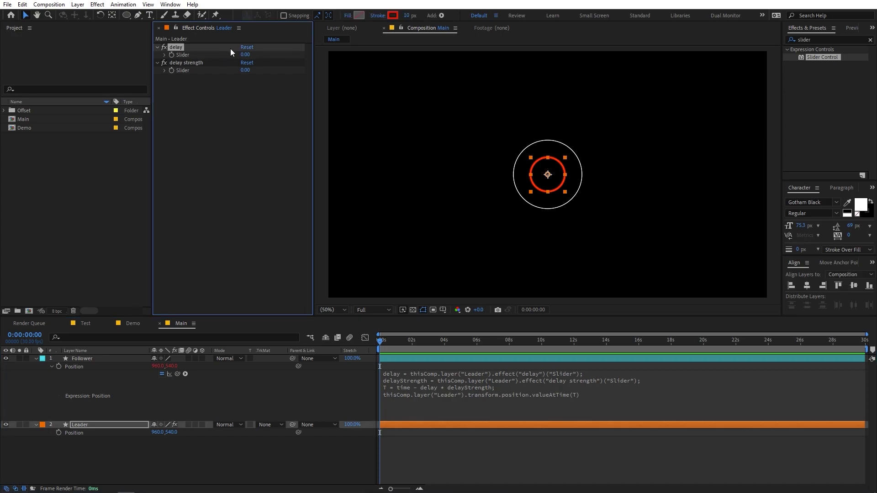
{"action": "left_click", "coordinate": [249, 55]}
{"action": "type", "text": "1"}
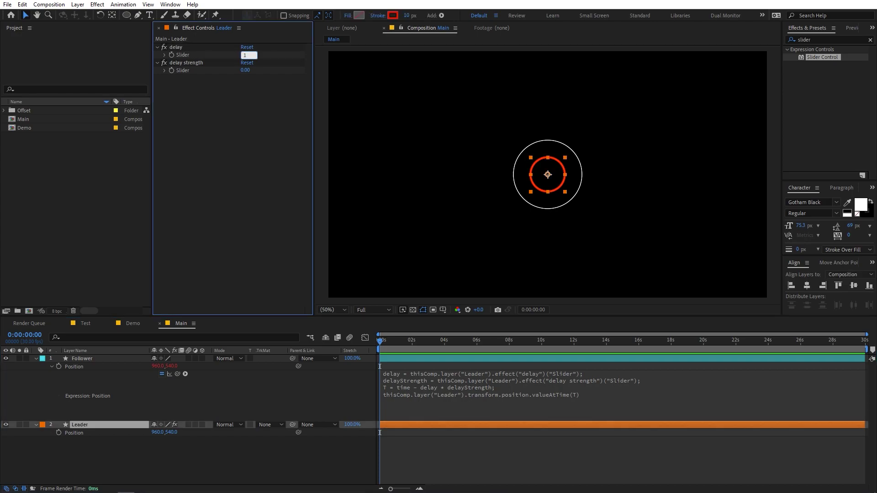
{"action": "left_click", "coordinate": [246, 70]}
{"action": "type", "text": "1"}
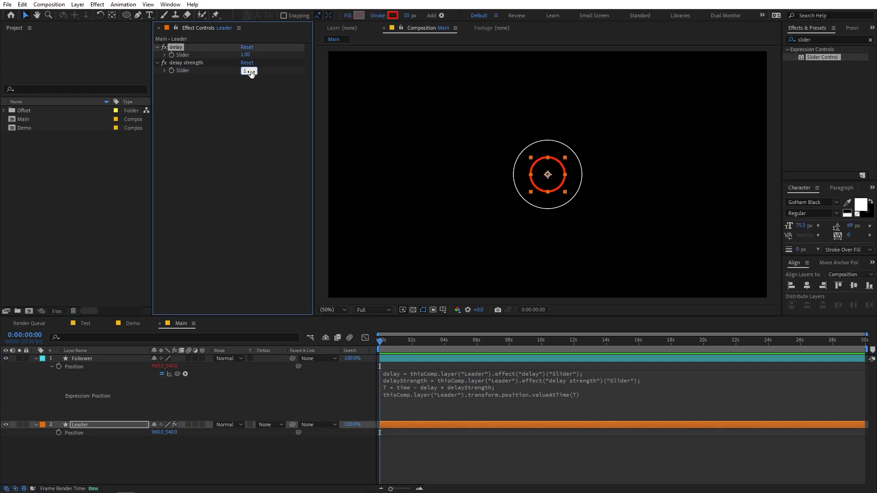
{"action": "key", "text": "Return"}
- Keyframe Leader's Position at 0 s and at 2 s, moved horizontally to about 1678, 538, and preview the motion
{"action": "left_click", "coordinate": [86, 398]}
{"action": "left_click", "coordinate": [81, 424]}
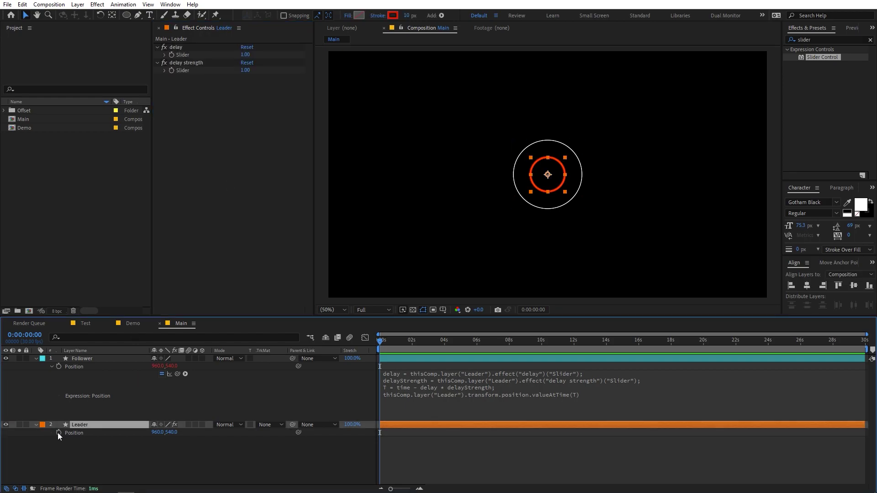
{"action": "left_click", "coordinate": [58, 432]}
{"action": "left_click_drag", "start_coordinate": [411, 343], "coordinate": [412, 344]}
{"action": "left_click_drag", "start_coordinate": [553, 180], "coordinate": [719, 179]}
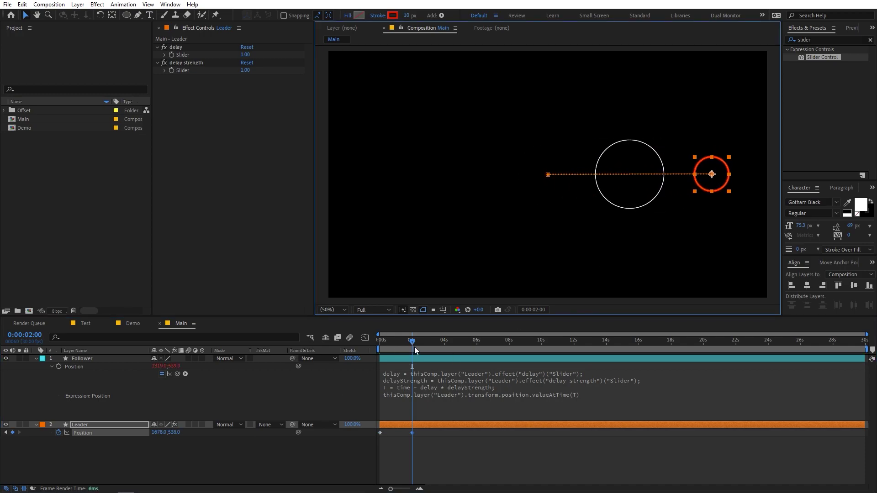
{"action": "key", "text": "space"}
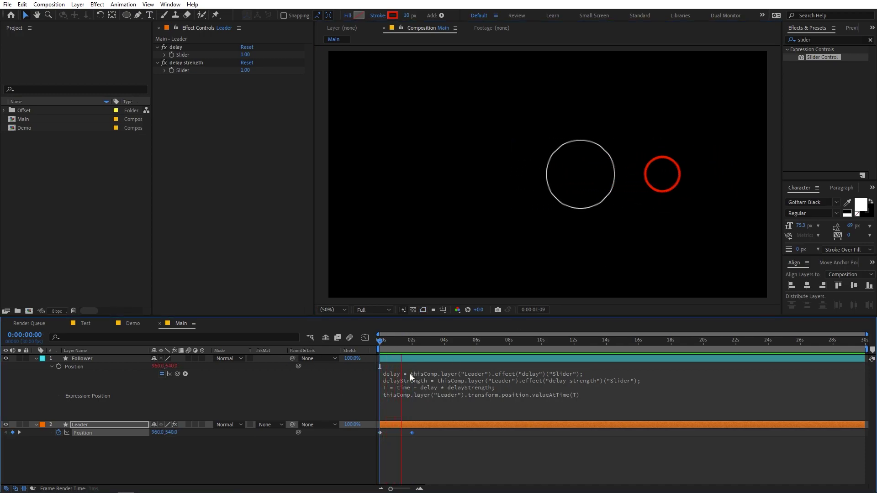
{"action": "key", "text": "space"}
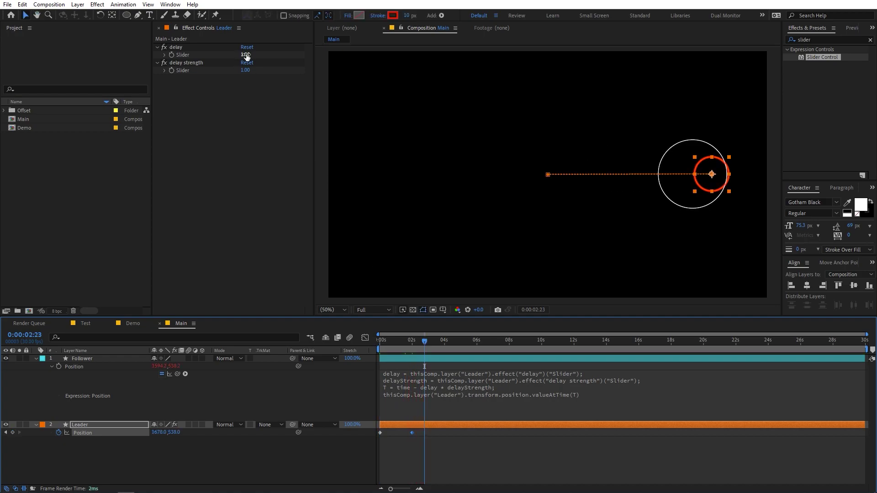
- Set Leader's delay and delay strength sliders to 0.5 and preview the animation from the start
{"action": "left_click", "coordinate": [246, 55]}
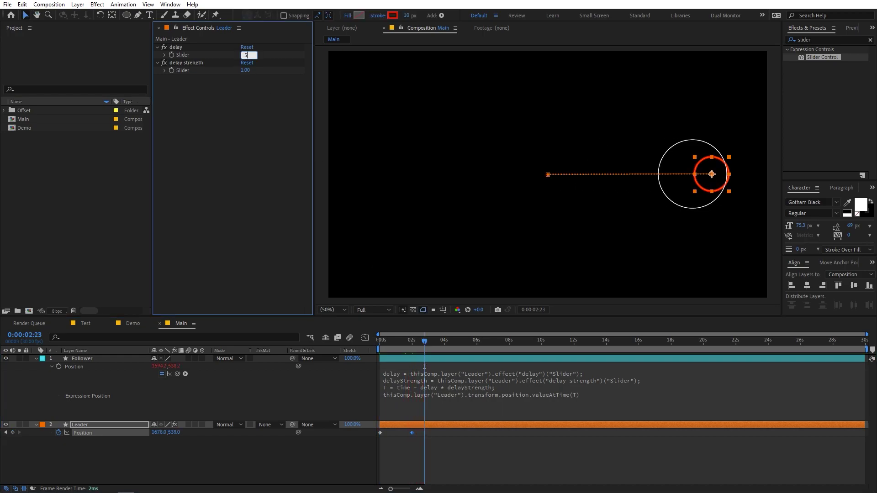
{"action": "key", "text": "Tab"}
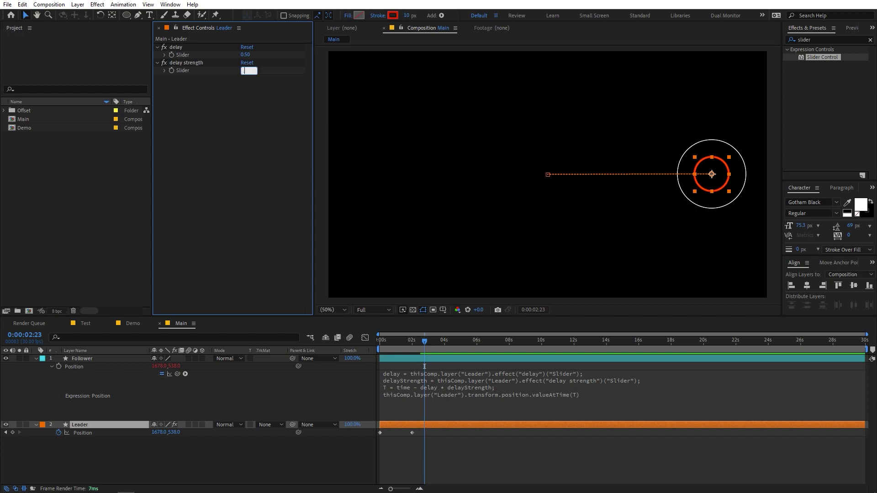
{"action": "type", "text": ".5"}
{"action": "key", "text": "Return"}
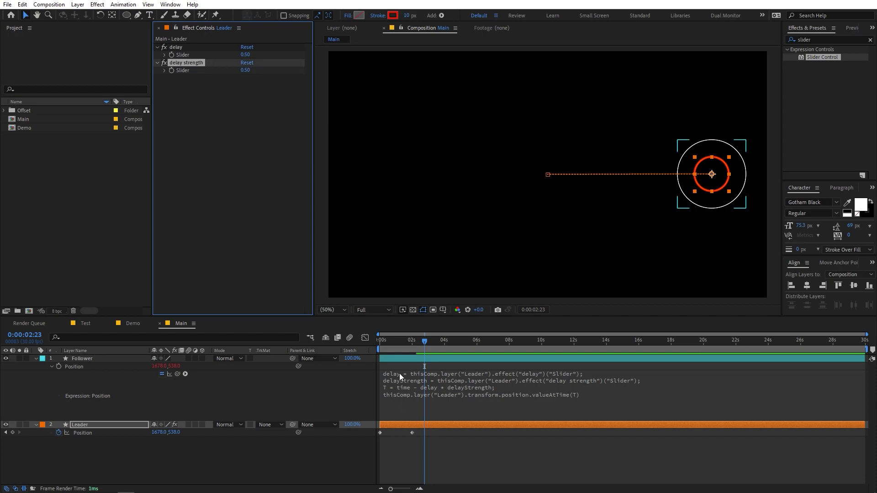
{"action": "left_click", "coordinate": [308, 363]}
{"action": "key", "text": "Home"}
{"action": "key", "text": "space"}
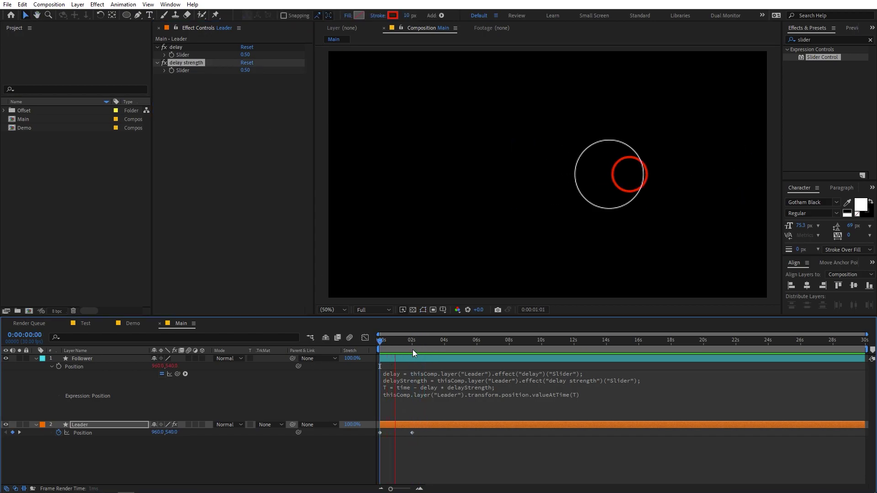
{"action": "mouse_move", "coordinate": [396, 343]}
{"action": "left_mouse_down"}
{"action": "mouse_move", "coordinate": [418, 347]}
{"action": "mouse_move", "coordinate": [370, 356]}
{"action": "mouse_move", "coordinate": [392, 356]}
{"action": "left_mouse_up"}
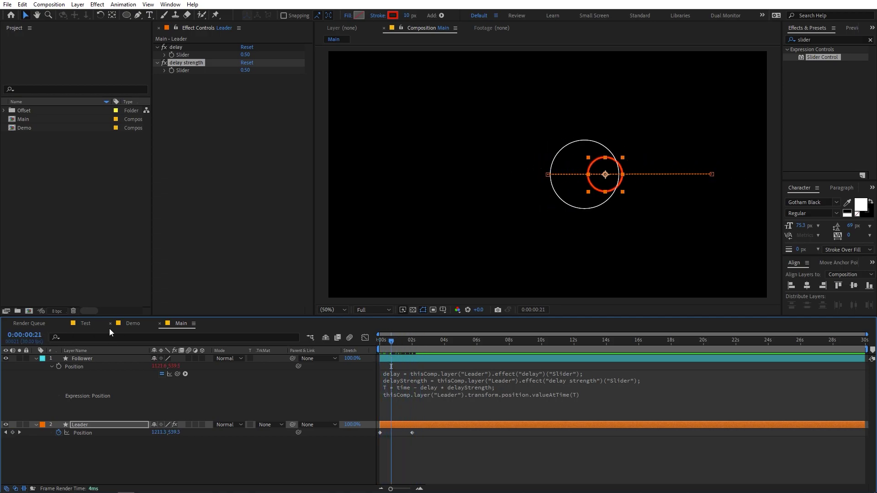
- Scrub through the Demo composition's animation, and return to the Main composition
{"action": "left_click", "coordinate": [135, 324]}
{"action": "left_click_drag", "start_coordinate": [492, 345], "coordinate": [404, 344]}
{"action": "left_click", "coordinate": [181, 324]}
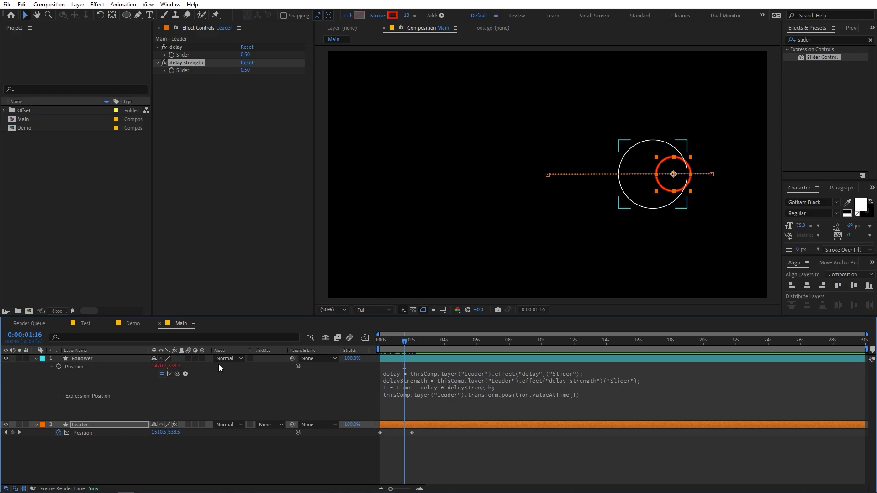
- Duplicate the Follower layer five times at the start of the timeline and scrub the first frames to check the rings' motion
{"action": "key", "text": "Home"}
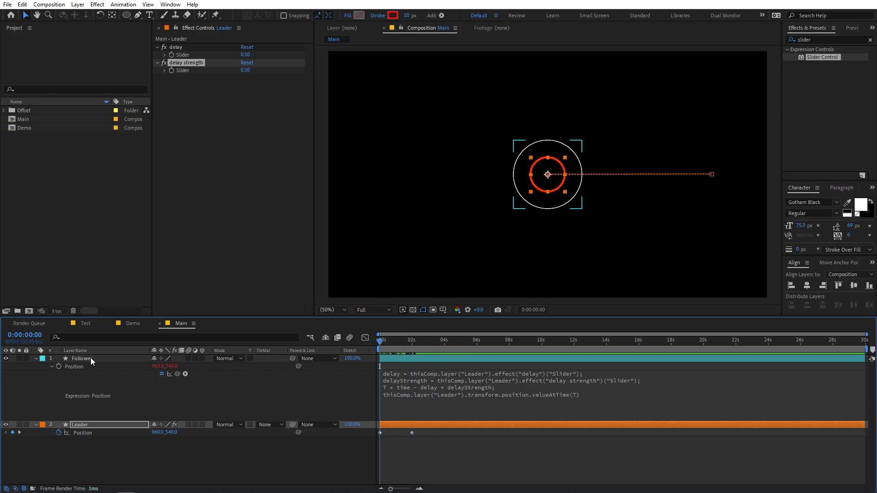
{"action": "left_click", "coordinate": [90, 358]}
{"action": "key", "text": "ctrl+d"}
{"action": "key", "text": "ctrl+d"}
{"action": "key", "text": "ctrl+d"}
{"action": "key", "text": "ctrl+d"}
{"action": "key", "text": "ctrl+d"}
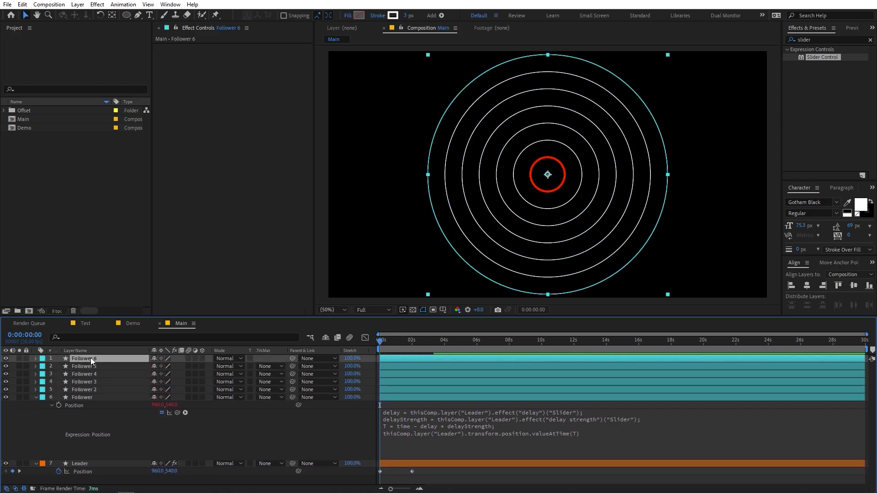
{"action": "left_click", "coordinate": [386, 345]}
{"action": "mouse_move", "coordinate": [386, 347]}
{"action": "left_mouse_down"}
{"action": "mouse_move", "coordinate": [434, 350]}
{"action": "mouse_move", "coordinate": [384, 350]}
{"action": "left_mouse_up"}
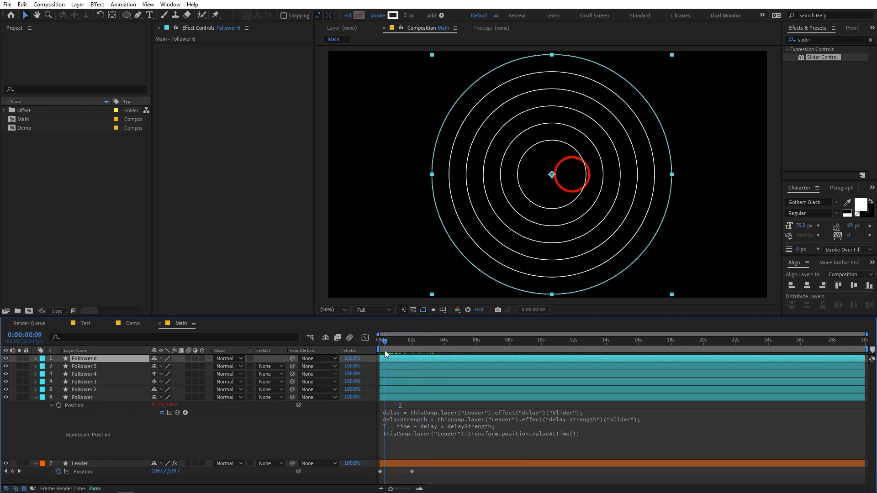
- Examine the time offsets in the Green and Blue layers' Position expressions in the Demo composition
{"action": "left_click", "coordinate": [128, 325]}
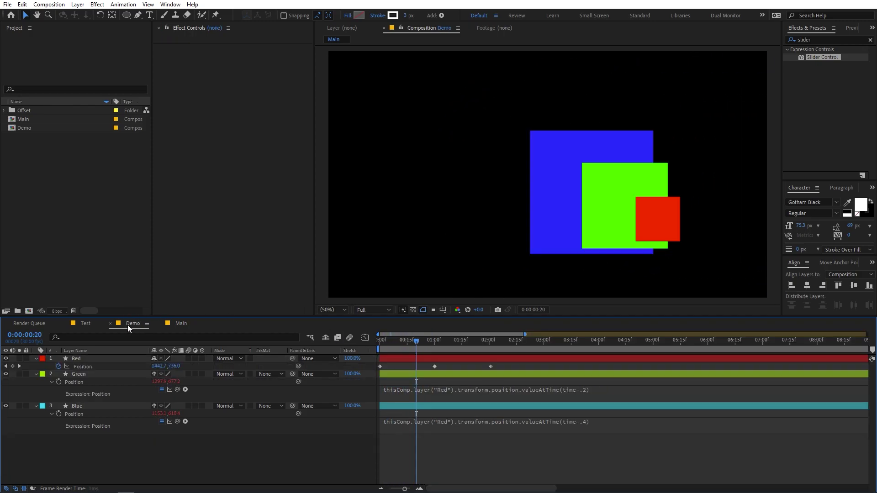
{"action": "left_click", "coordinate": [583, 390]}
{"action": "left_click", "coordinate": [594, 389]}
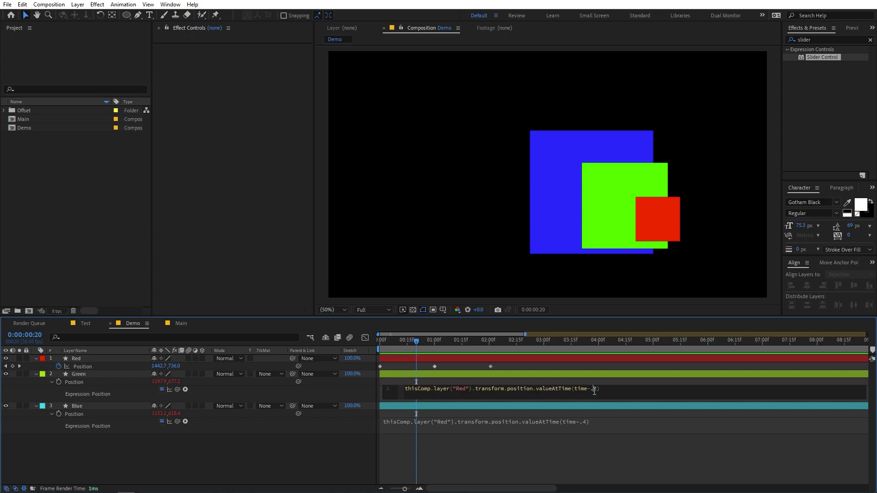
{"action": "left_click", "coordinate": [589, 422]}
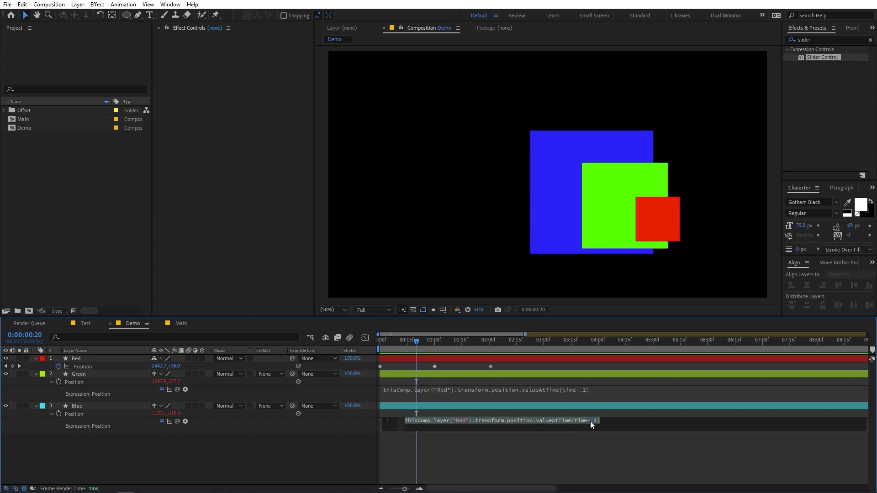
{"action": "left_click", "coordinate": [593, 420]}
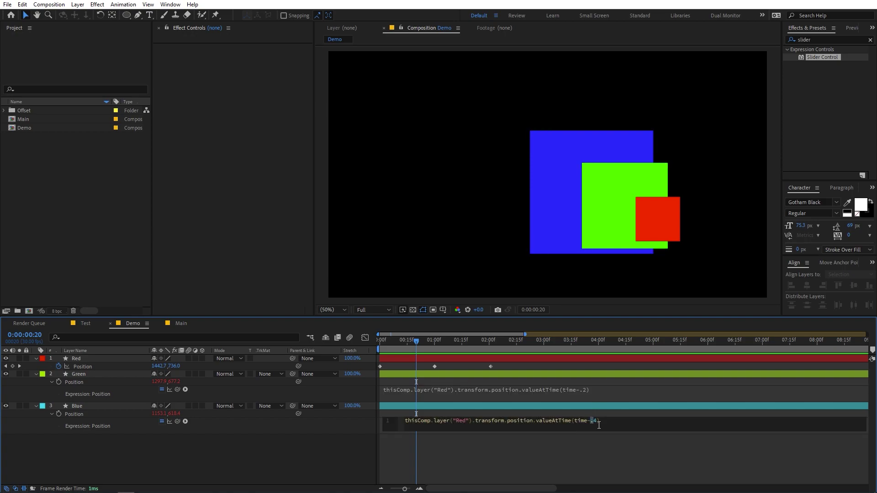
- Return to the Main composition and delete the duplicate layers Follower 2 through Follower 6
{"action": "left_click", "coordinate": [177, 323]}
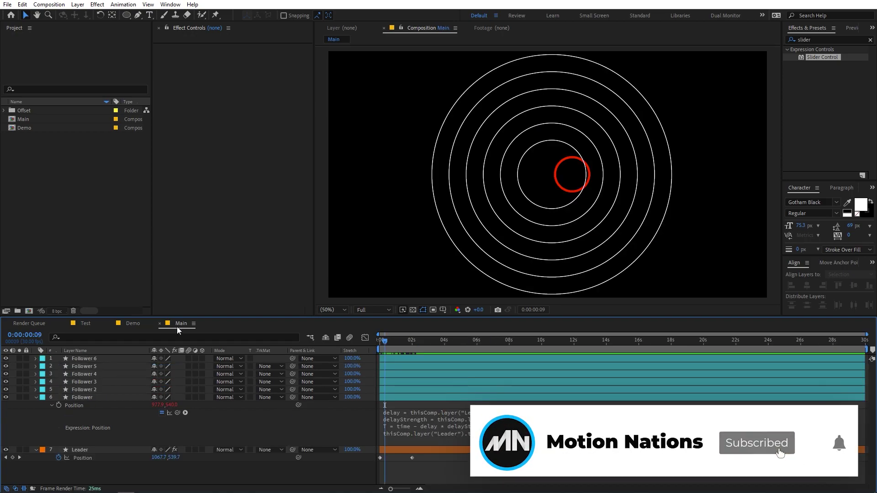
{"action": "left_click", "coordinate": [89, 388]}
{"action": "left_click", "coordinate": [89, 359], "text": "shift"}
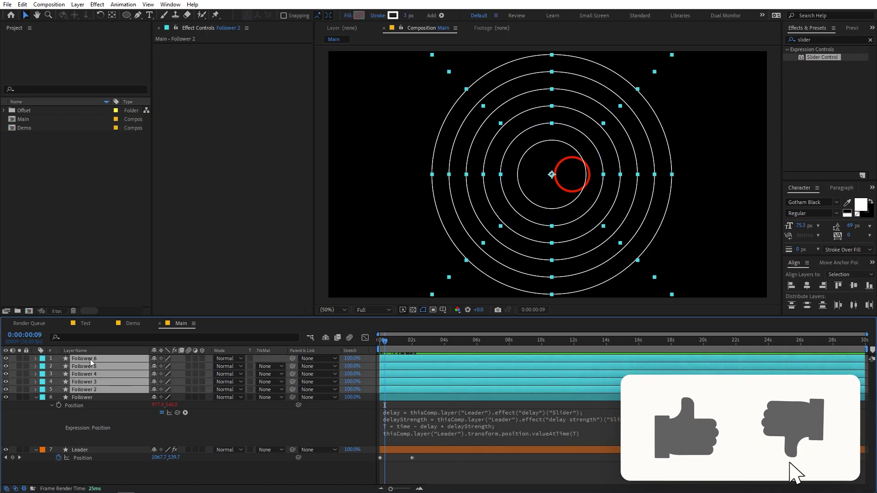
{"action": "key", "text": "Delete"}
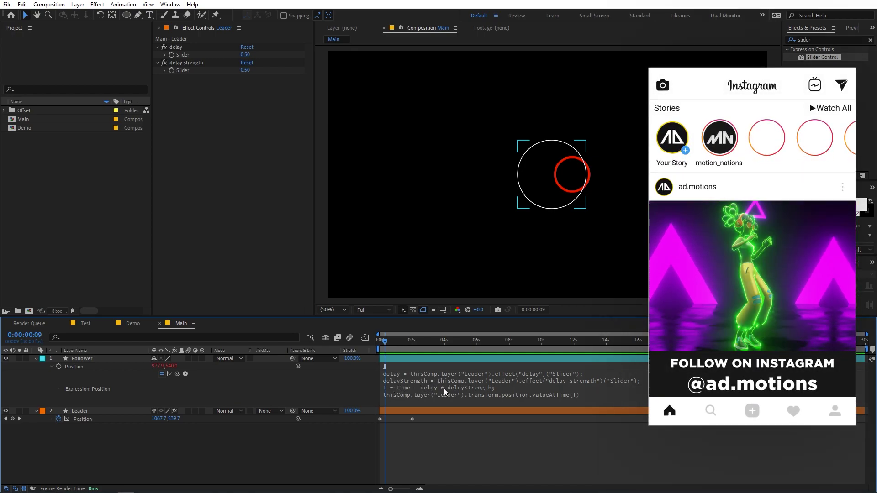
- Add a Slider Control effect to the Follower layer and rename it layeroffset
{"action": "left_click", "coordinate": [92, 359]}
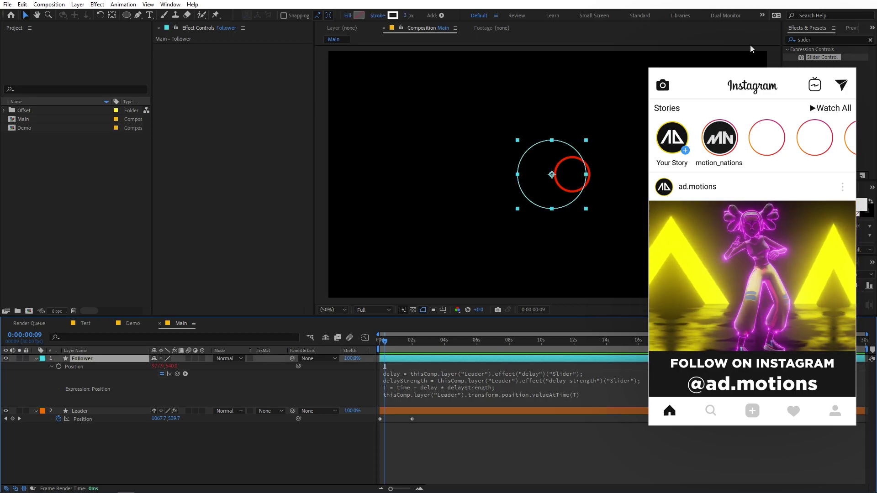
{"action": "left_click_drag", "start_coordinate": [826, 56], "coordinate": [230, 112]}
{"action": "left_click", "coordinate": [189, 48]}
{"action": "key", "text": "Return"}
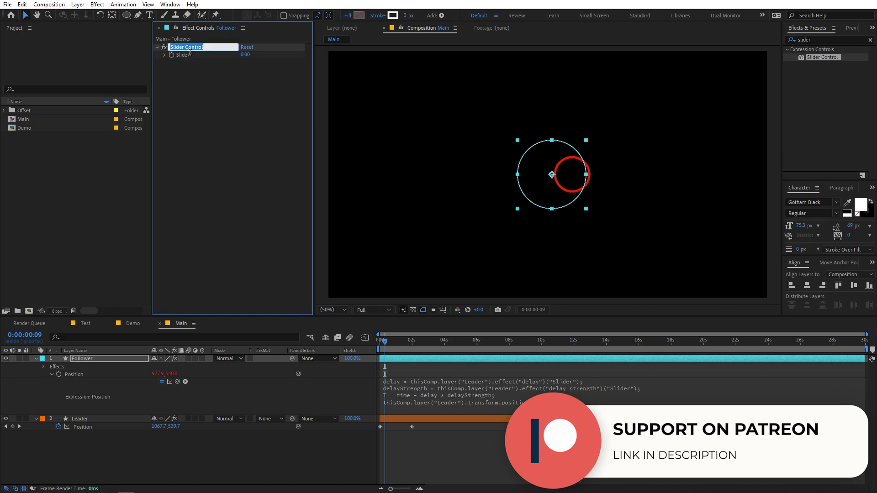
{"action": "type", "text": "layeroffset"}
{"action": "key", "text": "Return"}
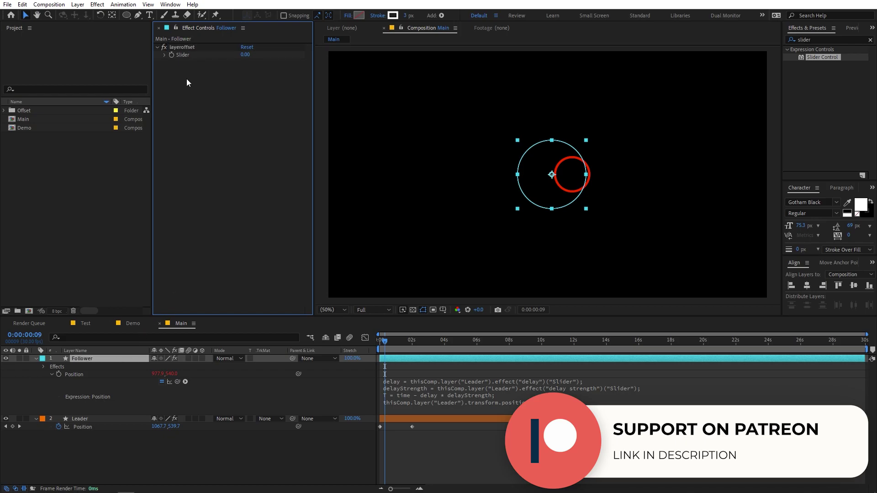
- Add the expression thisComp.layer("Leader").index to Follower's layeroffset slider
{"action": "left_click", "coordinate": [172, 56], "text": "alt"}
{"action": "key", "text": "BackSpace"}
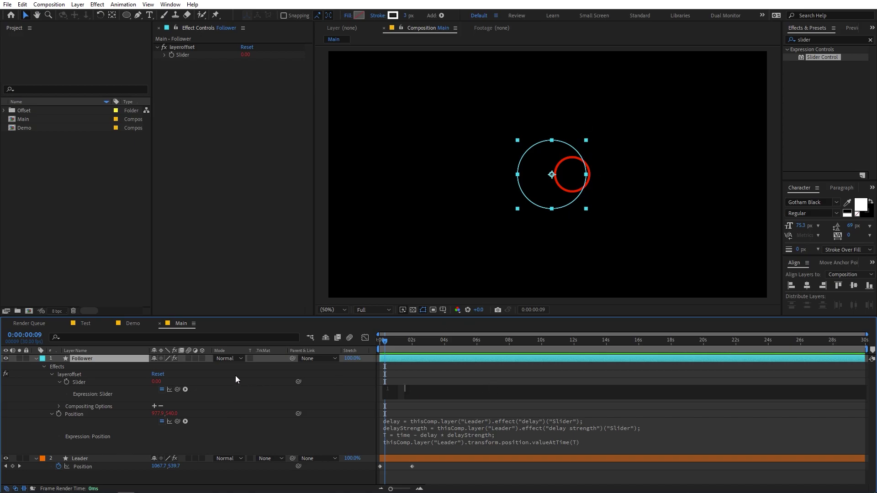
{"action": "left_click_drag", "start_coordinate": [178, 388], "coordinate": [82, 467]}
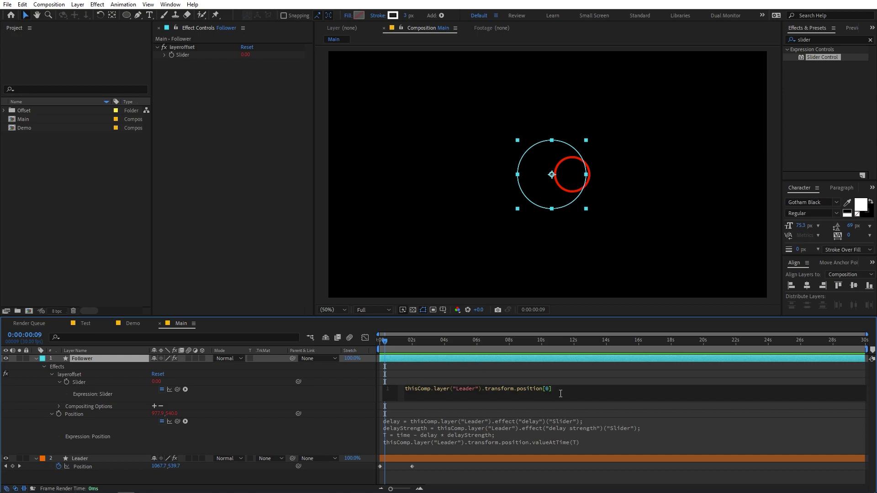
{"action": "left_click_drag", "start_coordinate": [561, 394], "coordinate": [509, 393]}
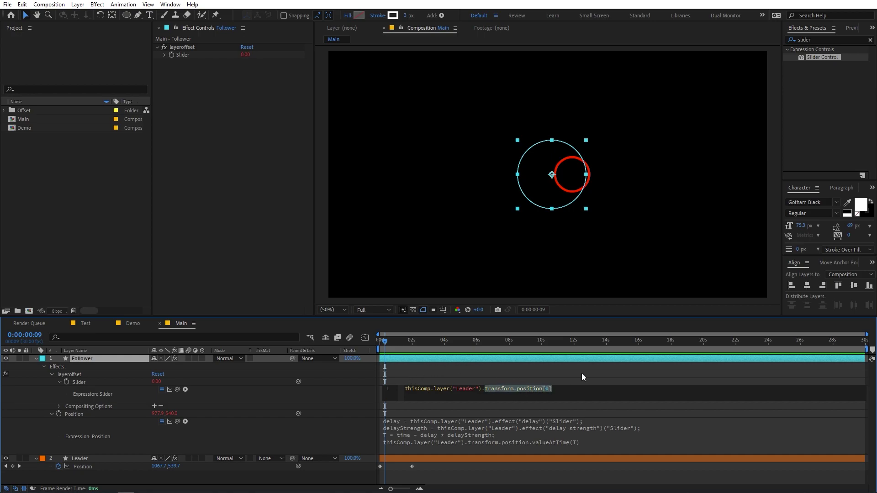
{"action": "key", "text": "BackSpace"}
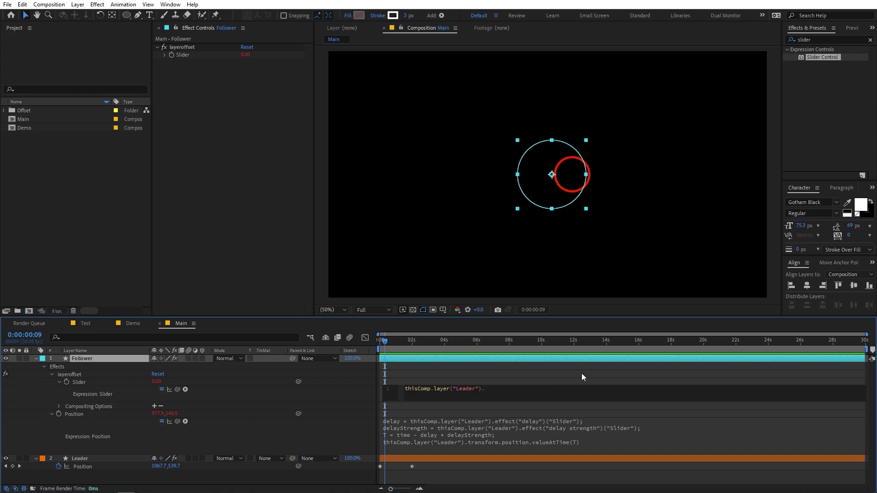
{"action": "type", "text": "inde"}
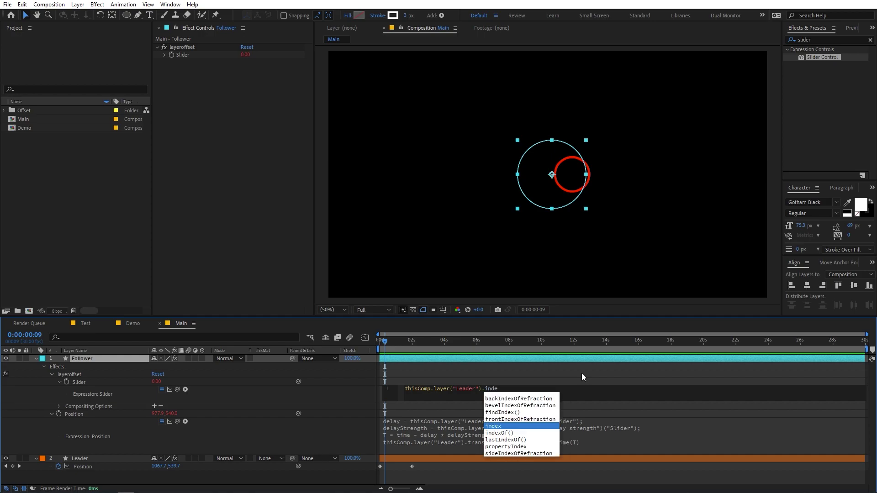
{"action": "key", "text": "Return"}
{"action": "left_click", "coordinate": [559, 373]}
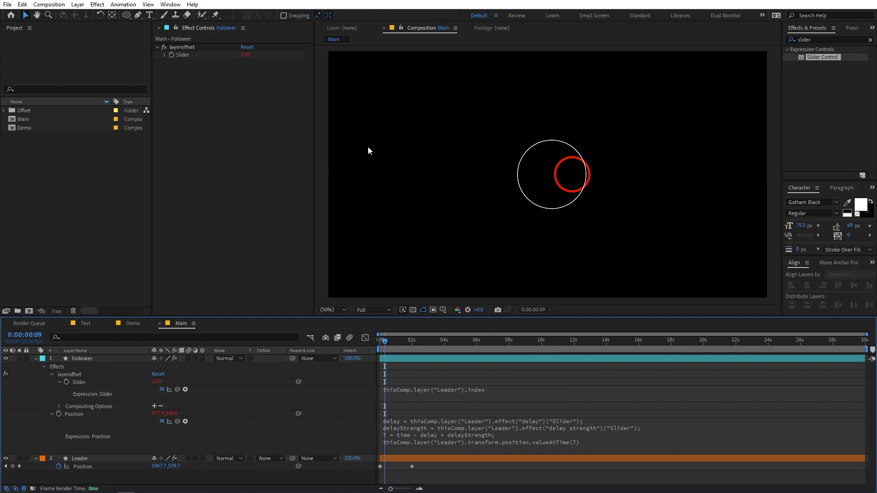
- Extend the layeroffset slider expression to thisComp.layer("Leader").index - index and commit it
{"action": "left_click", "coordinate": [219, 423]}
{"action": "left_click", "coordinate": [496, 396]}
{"action": "left_click", "coordinate": [516, 394]}
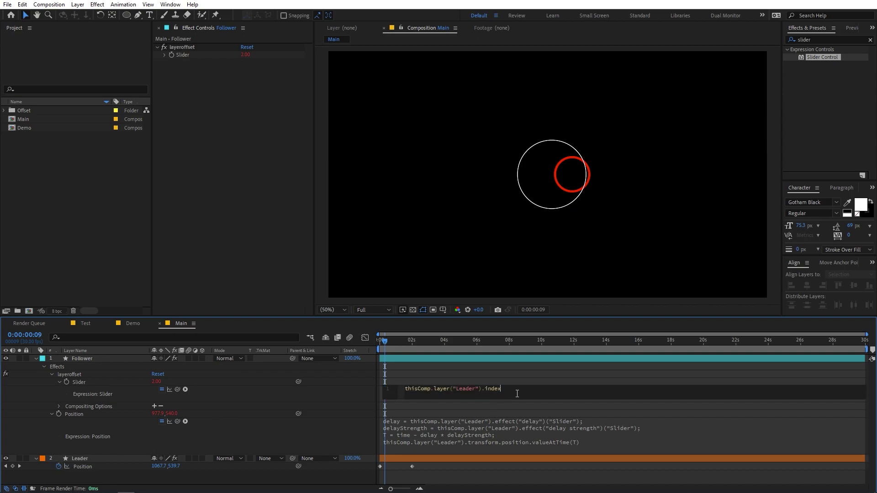
{"action": "type", "text": "- index"}
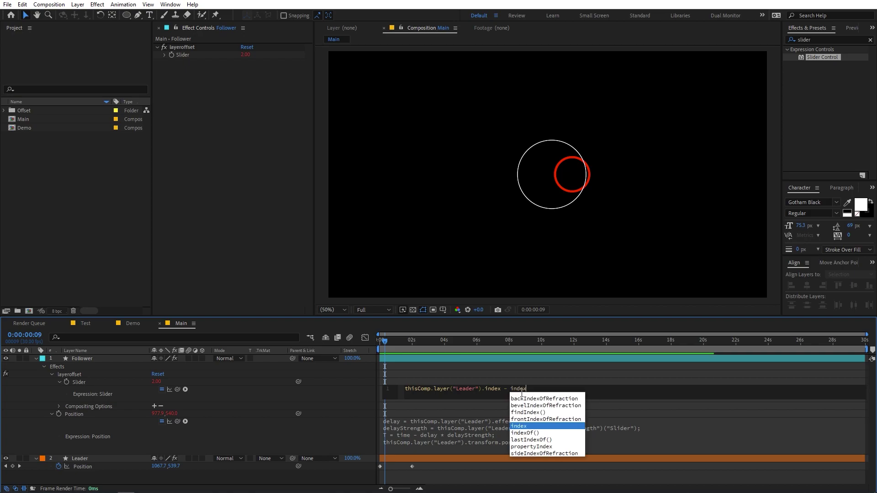
{"action": "left_click", "coordinate": [558, 375]}
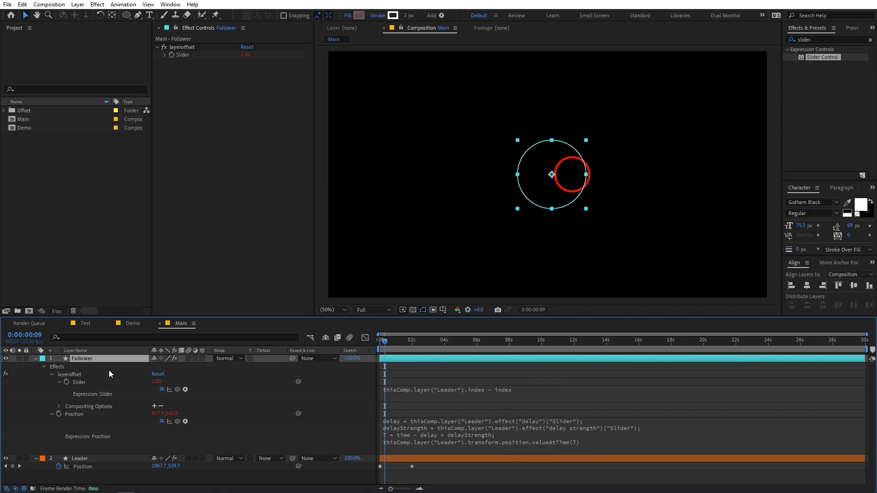
- Duplicate the Follower layer seven times to test the layeroffset expression
{"action": "key", "text": "ctrl+d"}
{"action": "key", "text": "ctrl+d"}
{"action": "key", "text": "ctrl+d"}
{"action": "key", "text": "ctrl+d"}
{"action": "key", "text": "ctrl+d"}
{"action": "key", "text": "ctrl+d"}
{"action": "key", "text": "ctrl+d"}
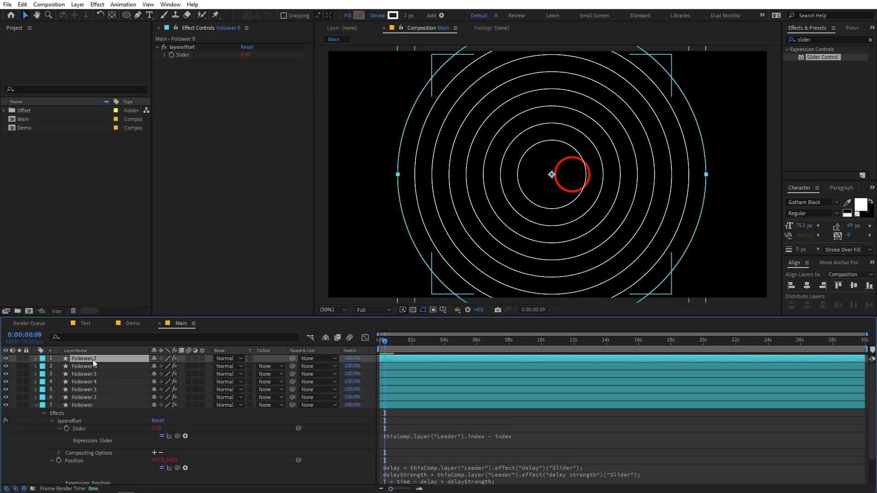
- Examine the layeroffset slider value on the individual Follower duplicates and the expressions on the original Follower
{"action": "left_click", "coordinate": [95, 366]}
{"action": "left_click", "coordinate": [97, 373]}
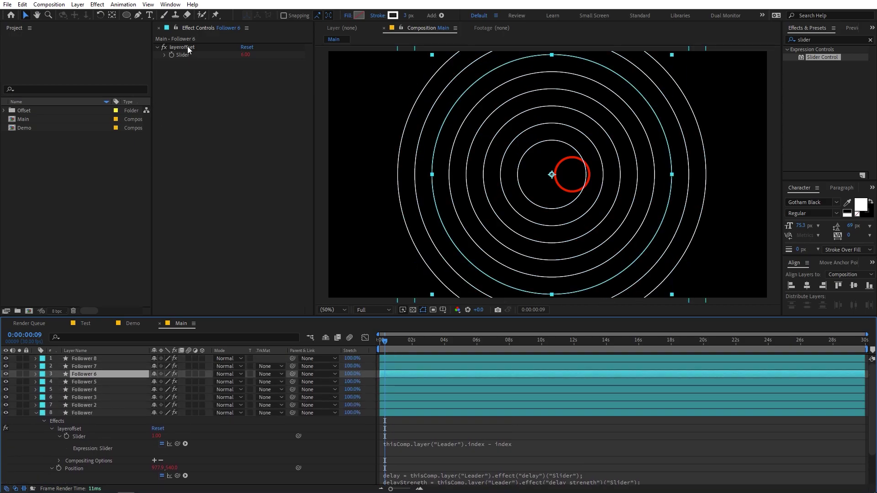
{"action": "left_click", "coordinate": [91, 405]}
{"action": "left_click", "coordinate": [87, 381]}
{"action": "left_click", "coordinate": [89, 389]}
{"action": "left_click", "coordinate": [94, 397]}
{"action": "scroll", "coordinate": [94, 400], "scroll_direction": "down", "scroll_amount": 3}
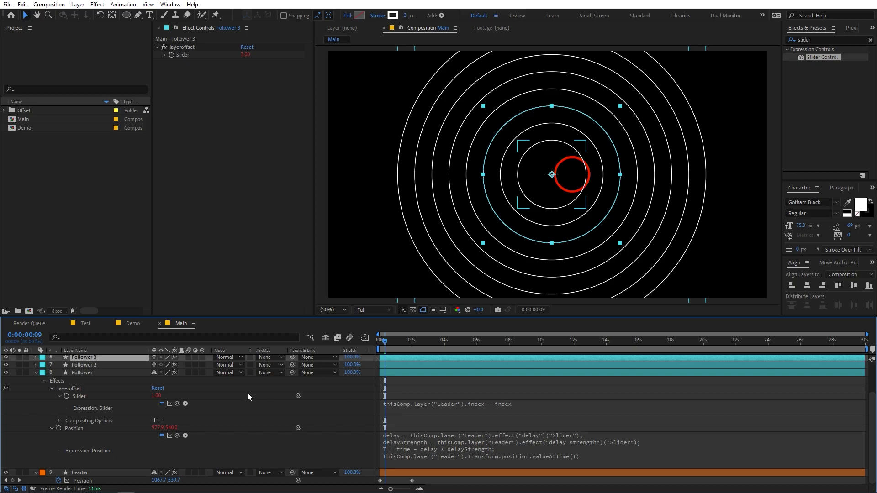
{"action": "scroll", "coordinate": [103, 383], "scroll_direction": "up", "scroll_amount": 3}
- Delete the duplicate layers Follower 2 through Follower 8
{"action": "left_click", "coordinate": [100, 361]}
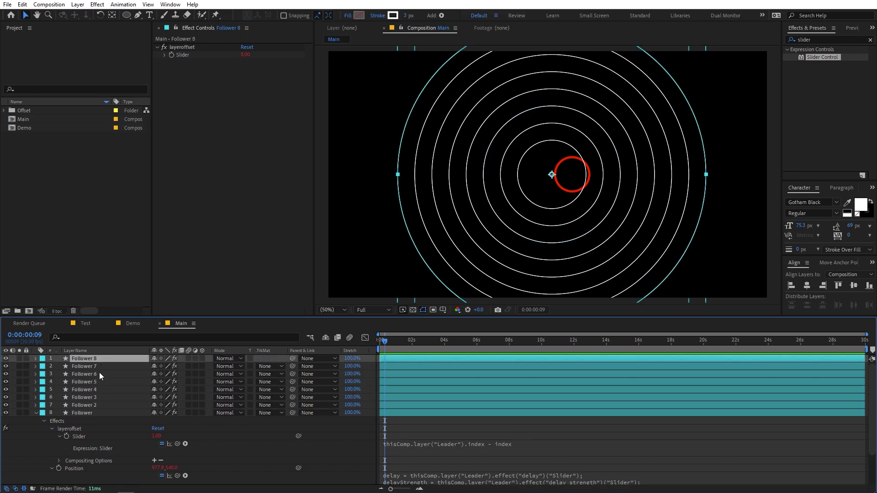
{"action": "left_click", "coordinate": [93, 404], "text": "shift"}
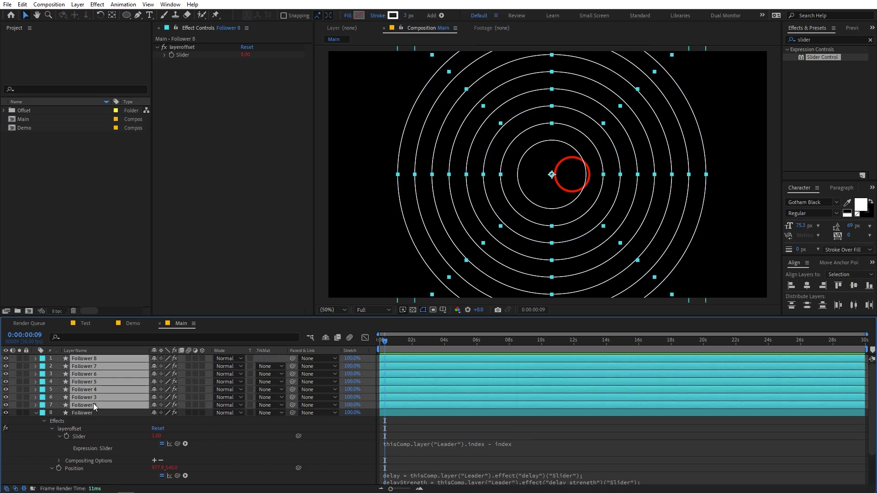
{"action": "key", "text": "Delete"}
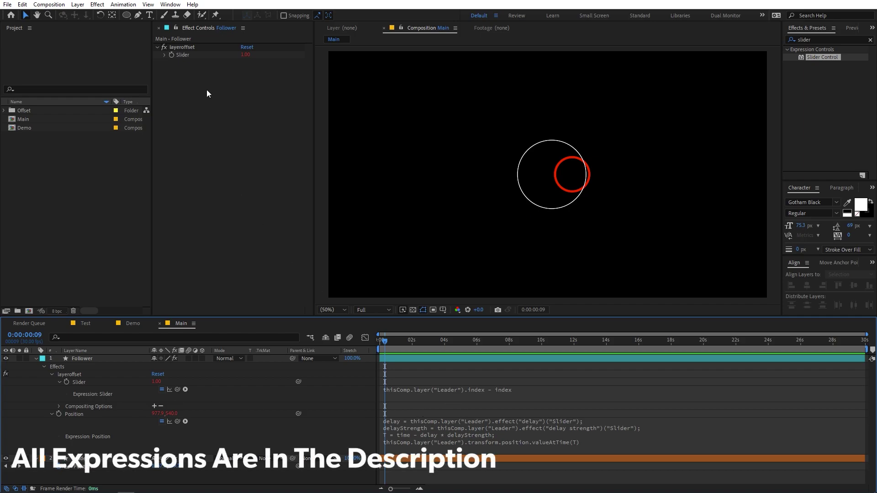
- In Follower's Position expression, set delayStrength to effect("layeroffset")("Slider") divided by Leader's delay strength slider, and commit it
{"action": "left_click", "coordinate": [435, 438]}
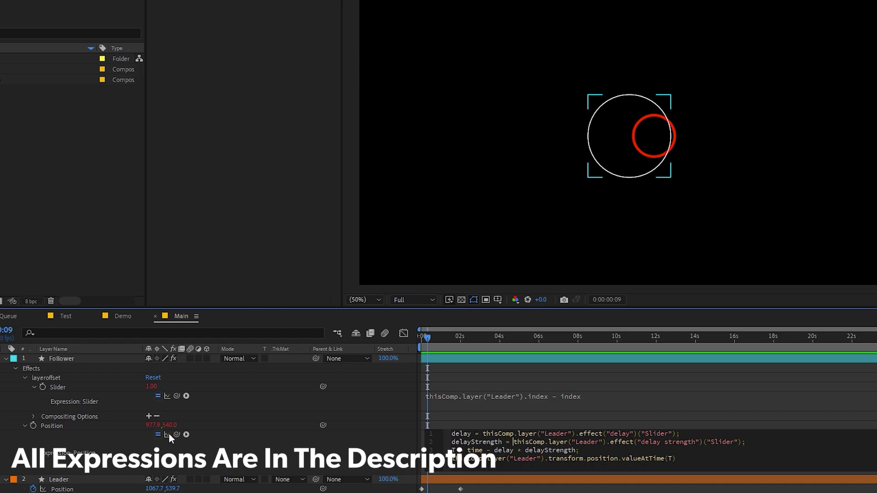
{"action": "left_click_drag", "start_coordinate": [176, 434], "coordinate": [181, 49]}
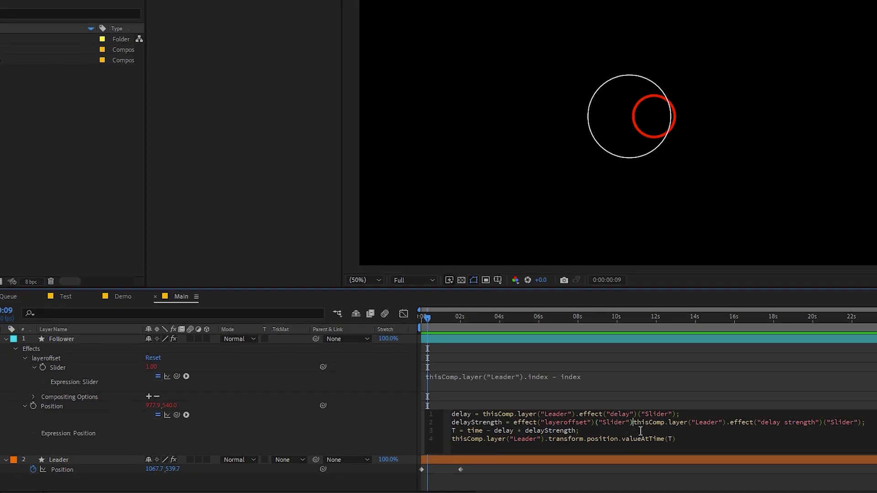
{"action": "type", "text": "/"}
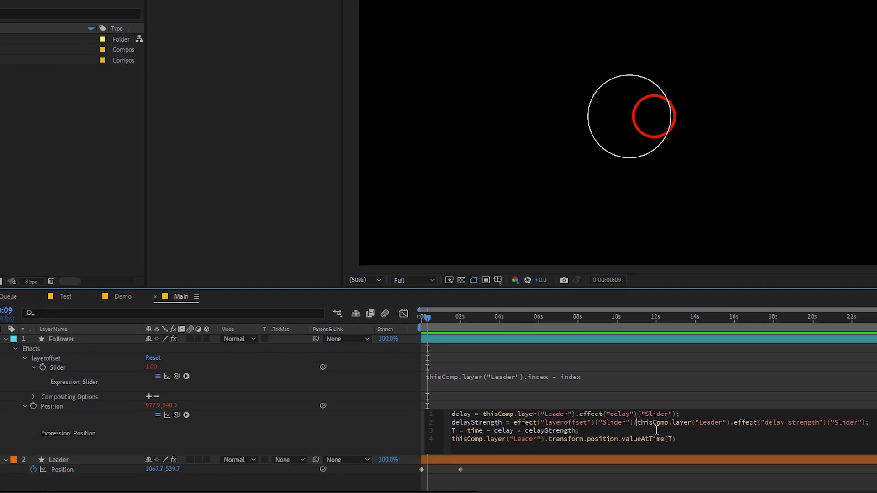
{"action": "left_click", "coordinate": [647, 400]}
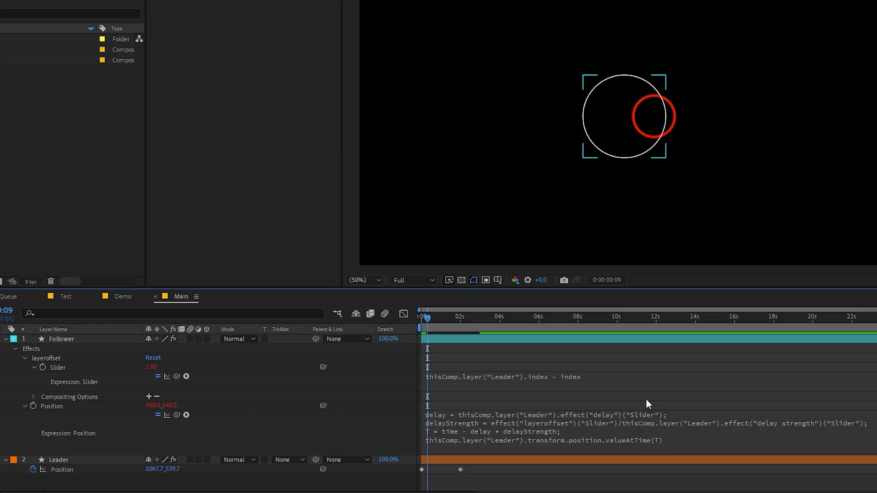
- Return to the start of the timeline and duplicate the Follower layer eight times
{"action": "left_click_drag", "start_coordinate": [428, 317], "coordinate": [405, 346]}
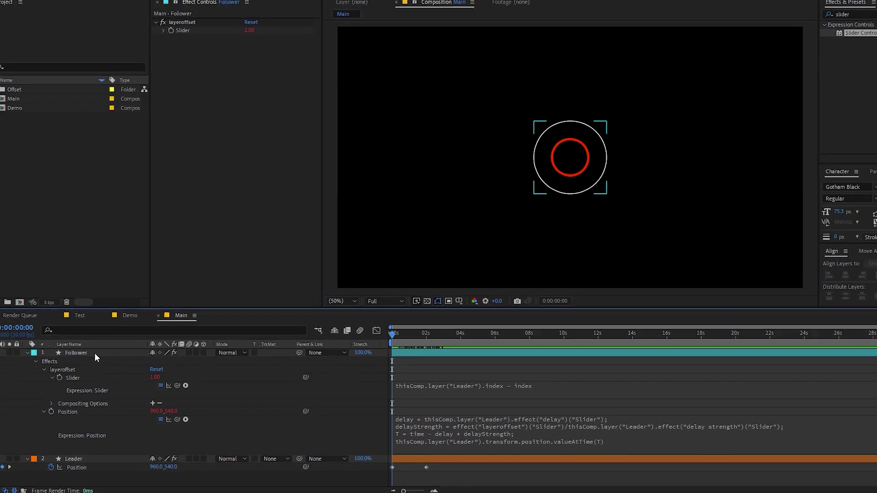
{"action": "key", "text": "ctrl+d"}
{"action": "key", "text": "ctrl+d"}
{"action": "key", "text": "ctrl+d"}
{"action": "key", "text": "ctrl+d"}
{"action": "key", "text": "ctrl+d"}
{"action": "key", "text": "ctrl+d"}
{"action": "key", "text": "ctrl+d"}
{"action": "key", "text": "ctrl+d"}
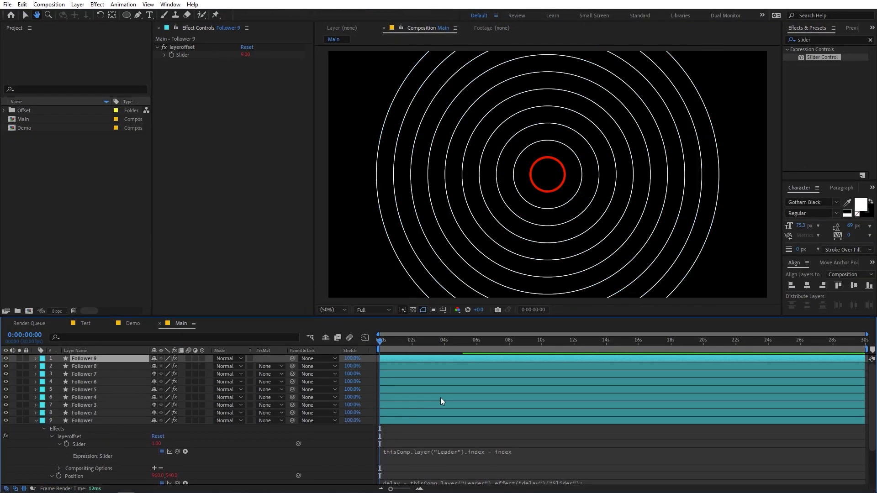
- Deselect all layers, preview the ring animation, and move the playhead to 0:00:02:21
{"action": "key", "text": "ctrl+shift+a"}
{"action": "key", "text": "space"}
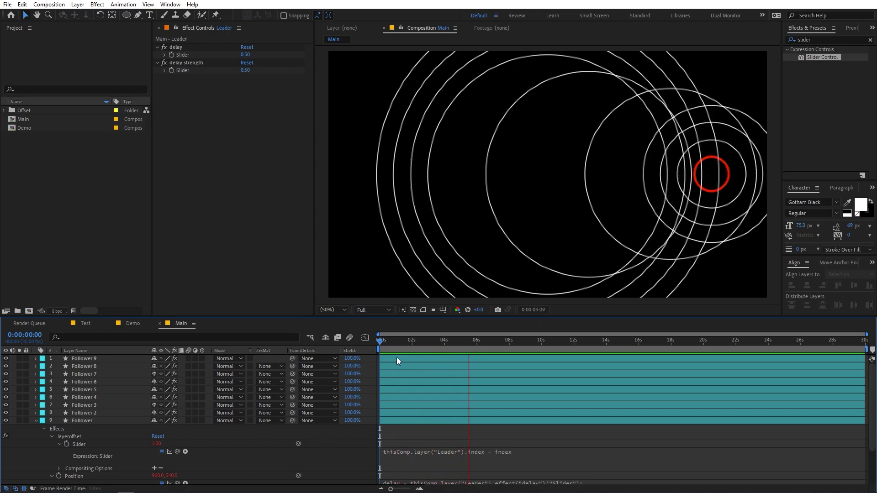
{"action": "left_click_drag", "start_coordinate": [454, 342], "coordinate": [424, 343]}
- Set the Leader layer's delay slider to 20 and its delay strength slider to 300
{"action": "scroll", "coordinate": [302, 400], "scroll_direction": "down", "scroll_amount": 2}
{"action": "left_click", "coordinate": [84, 476]}
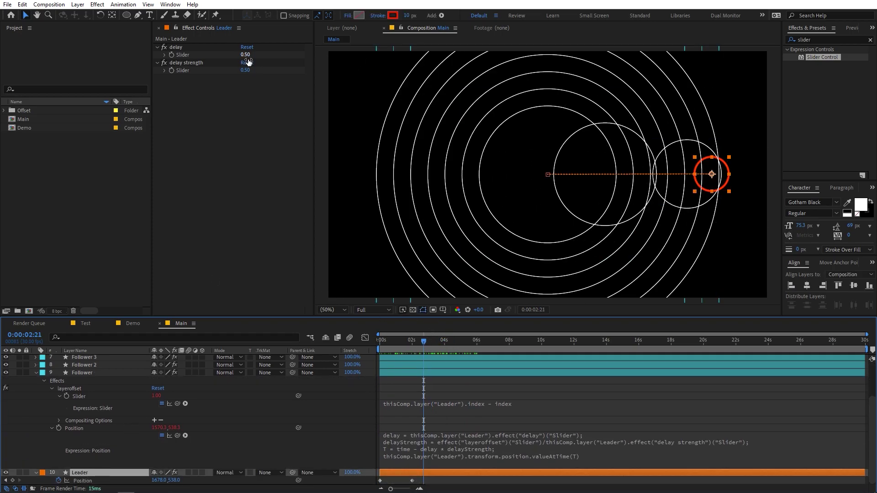
{"action": "left_click_drag", "start_coordinate": [247, 55], "coordinate": [265, 56]}
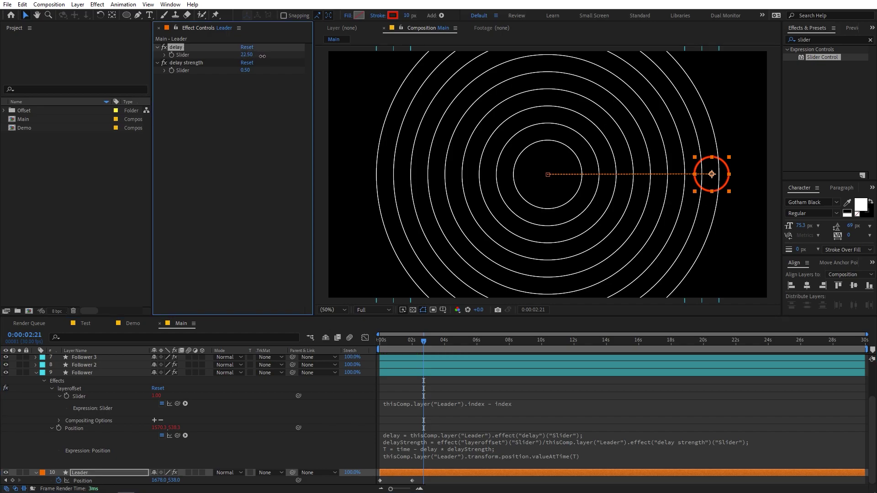
{"action": "left_click_drag", "start_coordinate": [263, 55], "coordinate": [322, 73]}
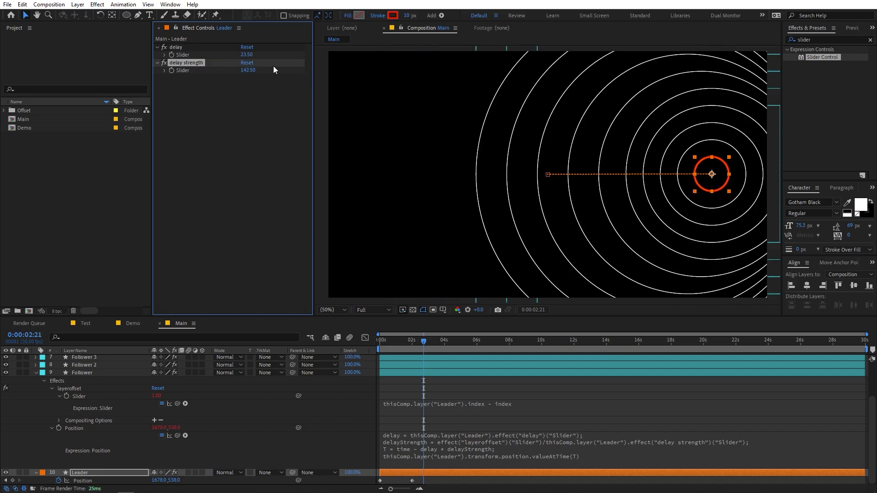
{"action": "left_click", "coordinate": [249, 71]}
{"action": "key", "text": "Return"}
{"action": "left_click", "coordinate": [249, 55]}
{"action": "key", "text": "Return"}
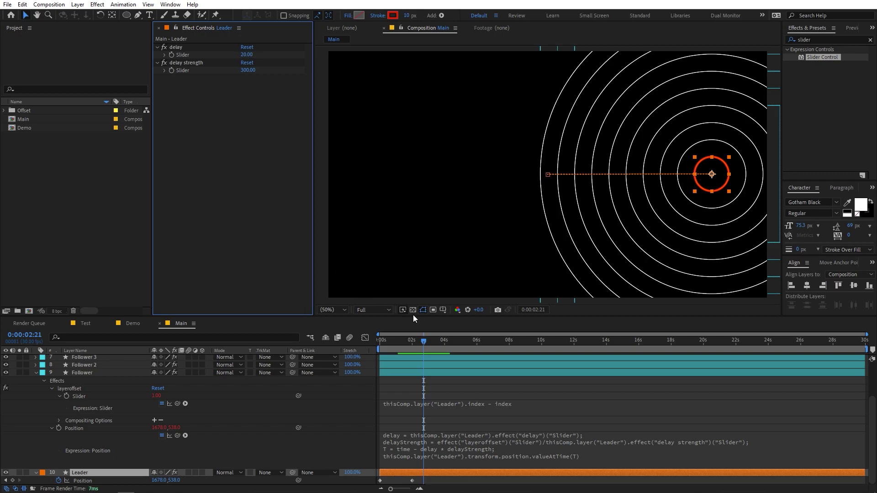
- Preview the animation from the start with the new delay settings and scrub to 0:00:01:10
{"action": "left_click", "coordinate": [318, 355]}
{"action": "key", "text": "Home"}
{"action": "key", "text": "space"}
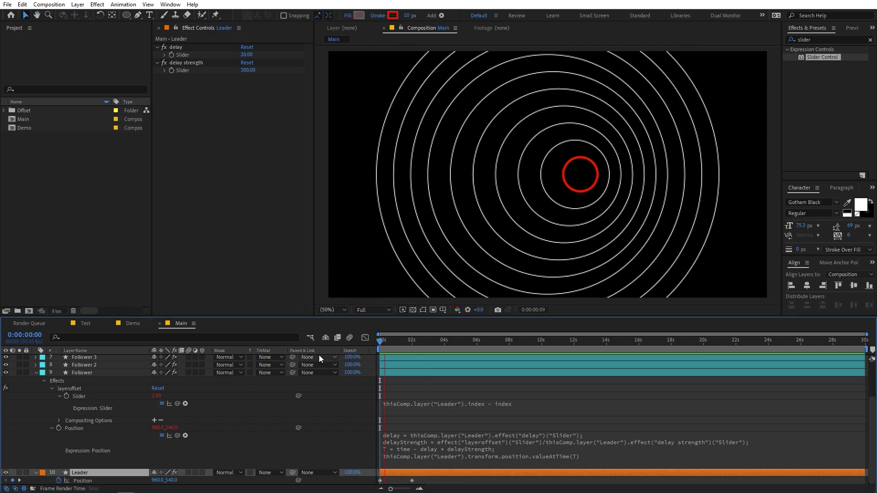
{"action": "mouse_move", "coordinate": [394, 340]}
{"action": "left_mouse_down"}
{"action": "mouse_move", "coordinate": [388, 346]}
{"action": "mouse_move", "coordinate": [408, 346]}
{"action": "mouse_move", "coordinate": [401, 346]}
{"action": "left_mouse_up"}
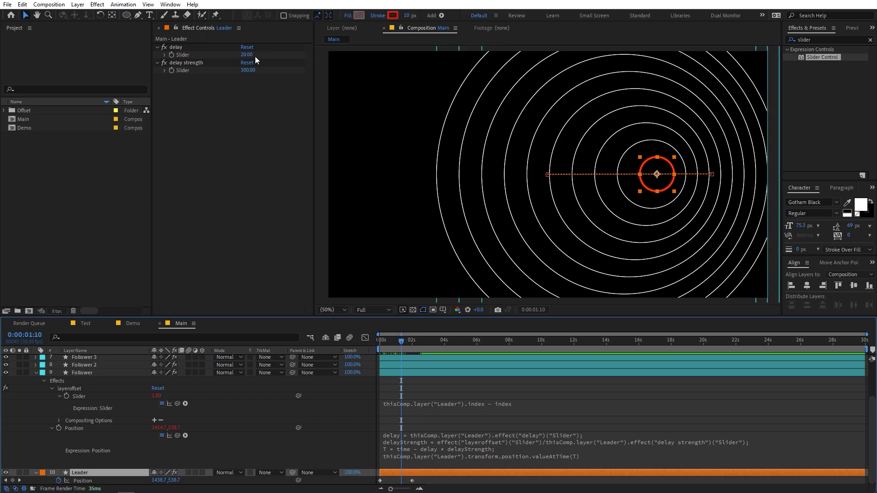
- Try Leader's delay slider at about 48.20, preview the animation from the start, undo the delay change, and replay
{"action": "left_click_drag", "start_coordinate": [254, 57], "coordinate": [395, 72]}
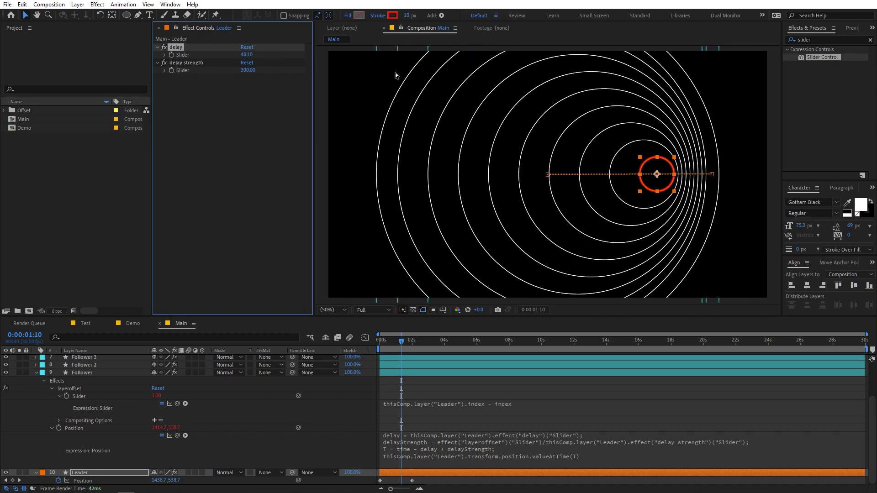
{"action": "key", "text": "Home"}
{"action": "key", "text": "space"}
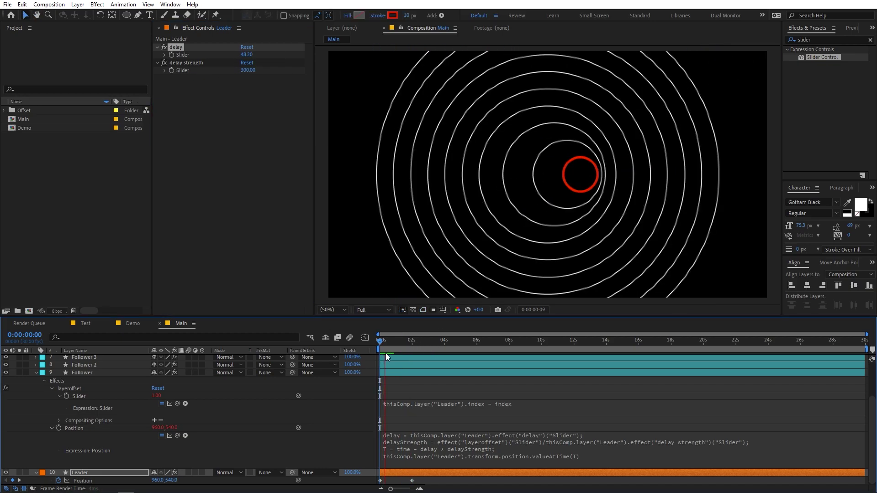
{"action": "key", "text": "space"}
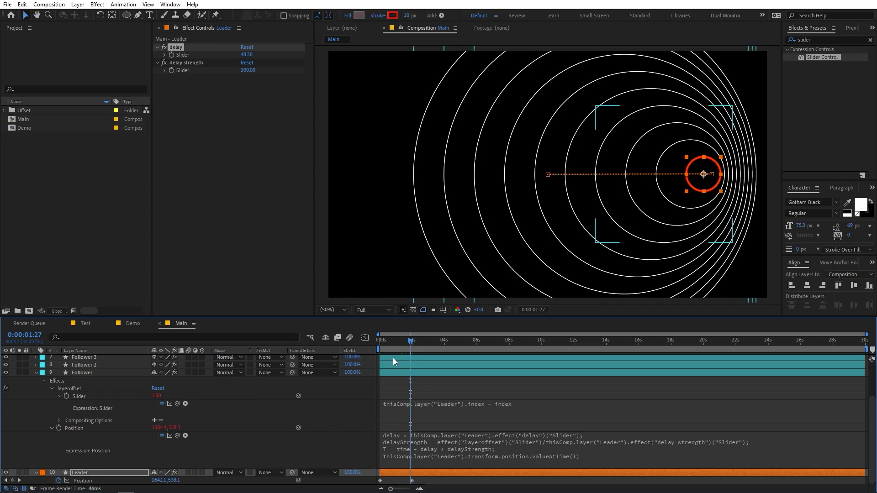
{"action": "key", "text": "ctrl+z"}
{"action": "key", "text": "space"}
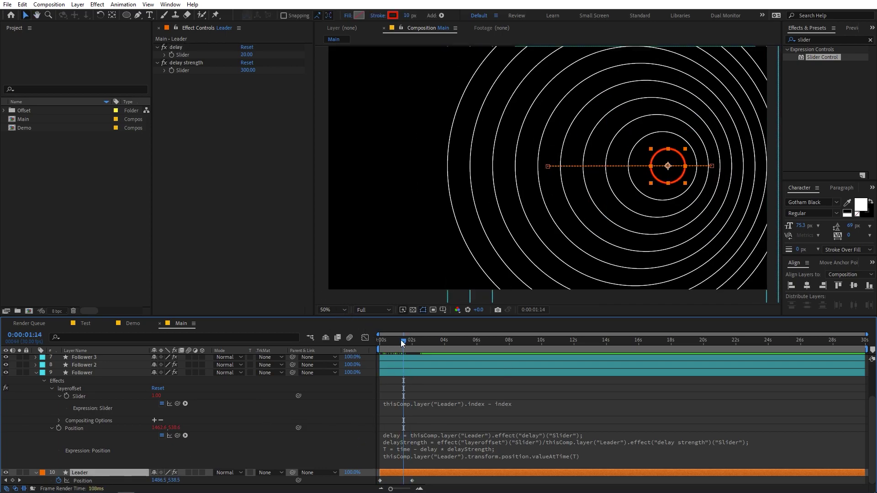
- At the start of the timeline, remove Leader's Position keyframes and give Position the expression wiggle(.5,500)
{"action": "key", "text": "Home"}
{"action": "left_click", "coordinate": [59, 481]}
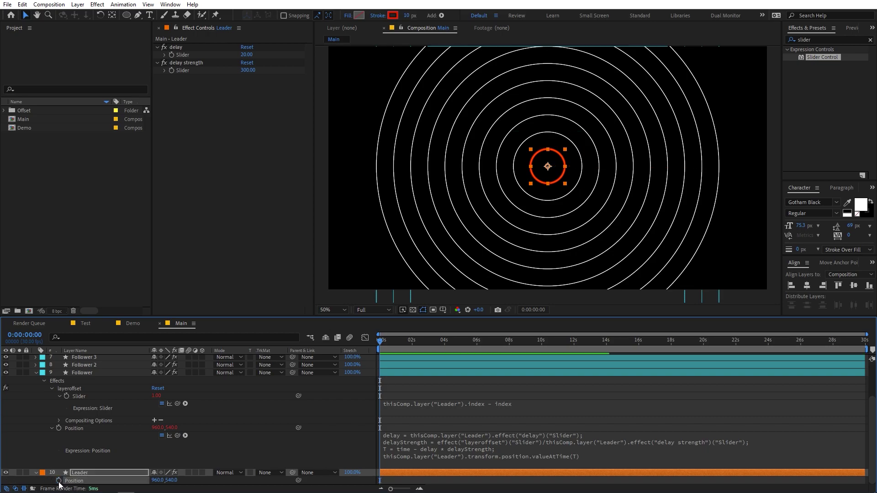
{"action": "left_click", "coordinate": [58, 480], "text": "alt"}
{"action": "type", "text": "gg"}
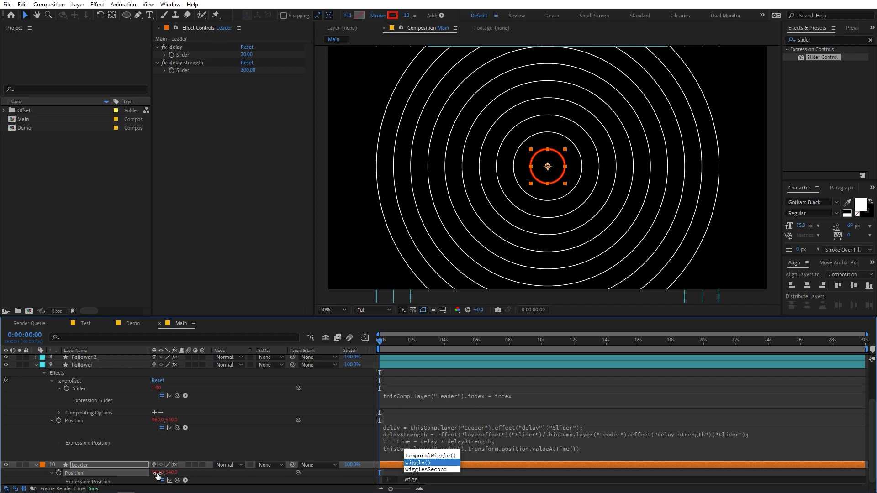
{"action": "key", "text": "Return"}
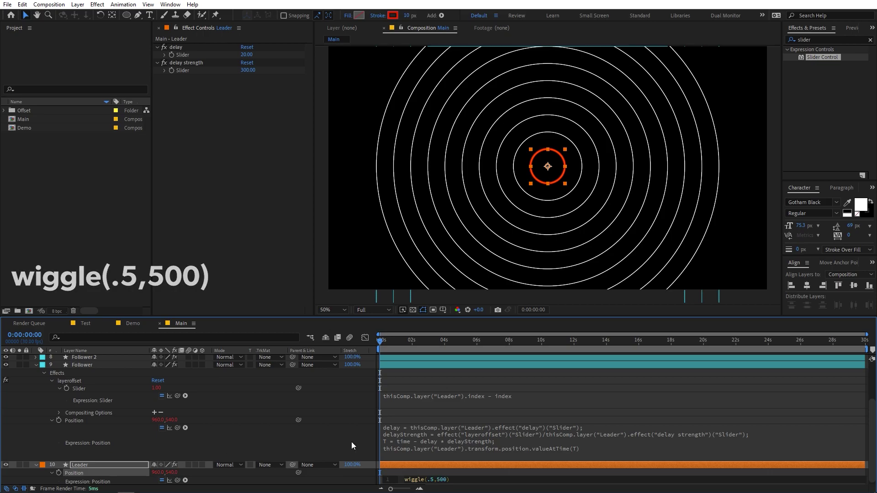
{"action": "left_click", "coordinate": [552, 377]}
- Duplicate the topmost Follower layer five times and preview the wiggling rings
{"action": "scroll", "coordinate": [552, 377], "scroll_direction": "up", "scroll_amount": 3}
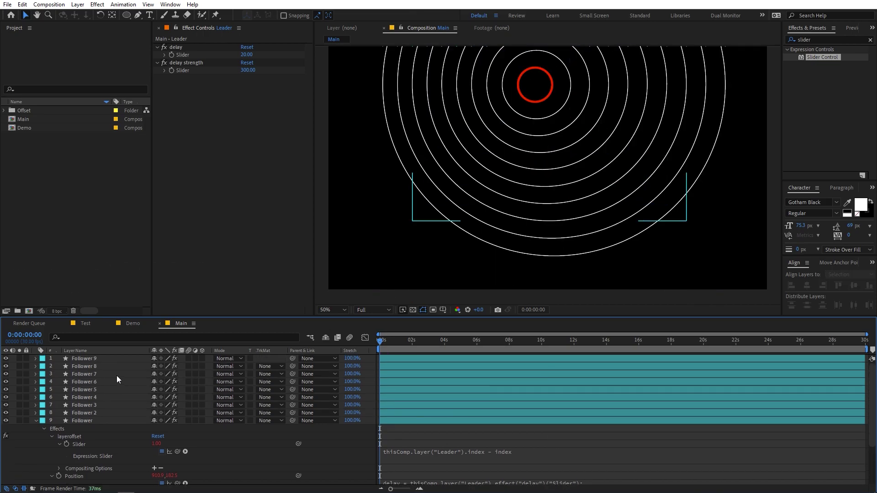
{"action": "left_click", "coordinate": [107, 363]}
{"action": "key", "text": "ctrl+d"}
{"action": "key", "text": "ctrl+d"}
{"action": "key", "text": "ctrl+d"}
{"action": "key", "text": "ctrl+d"}
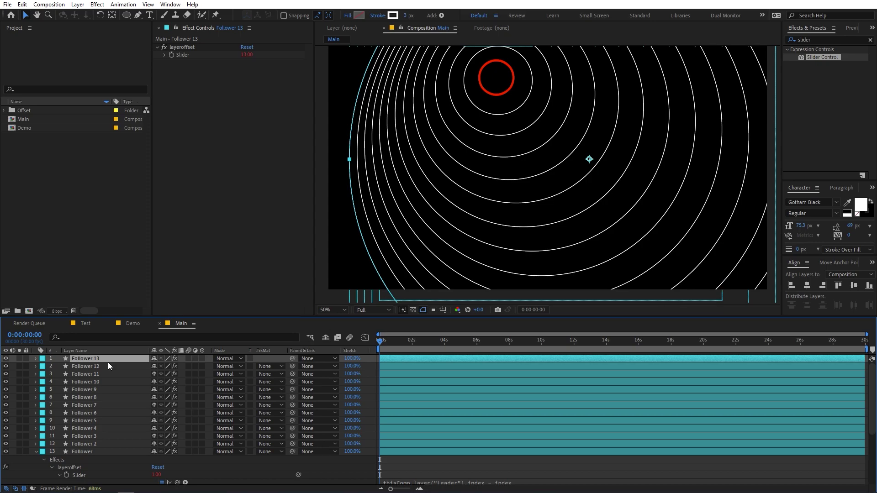
{"action": "key", "text": "ctrl+d"}
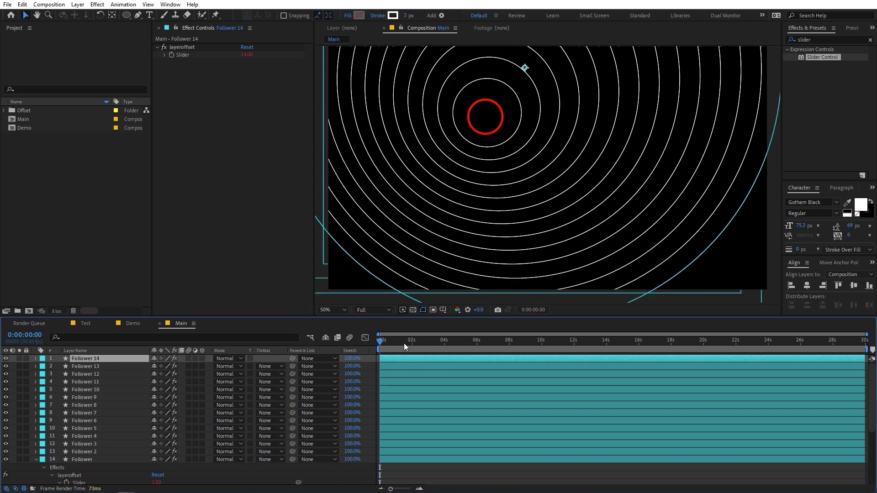
{"action": "key", "text": "space"}
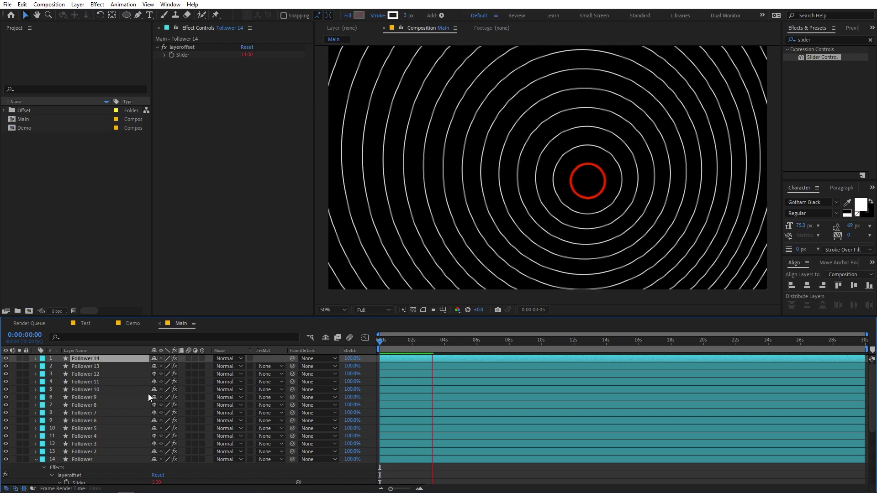
- Set the Leader layer's delay slider to 50 and preview the animation
{"action": "scroll", "coordinate": [114, 434], "scroll_direction": "down", "scroll_amount": 5}
{"action": "left_click", "coordinate": [90, 463]}
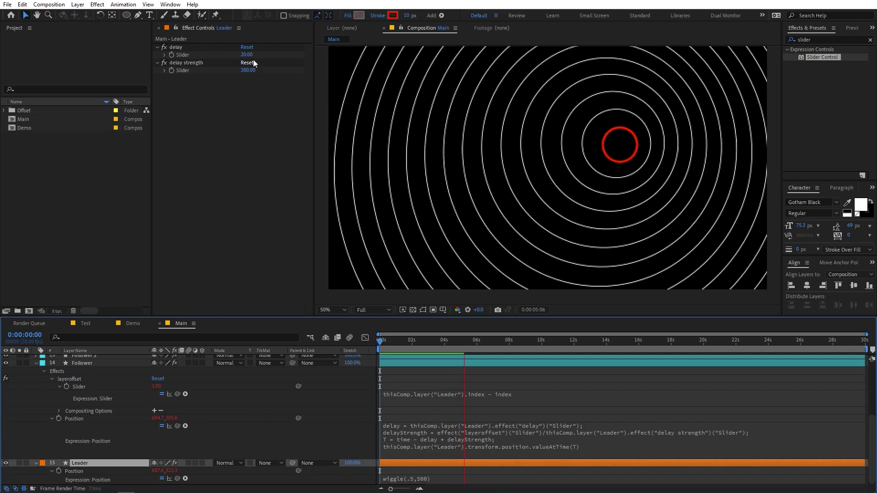
{"action": "left_click_drag", "start_coordinate": [247, 55], "coordinate": [261, 56]}
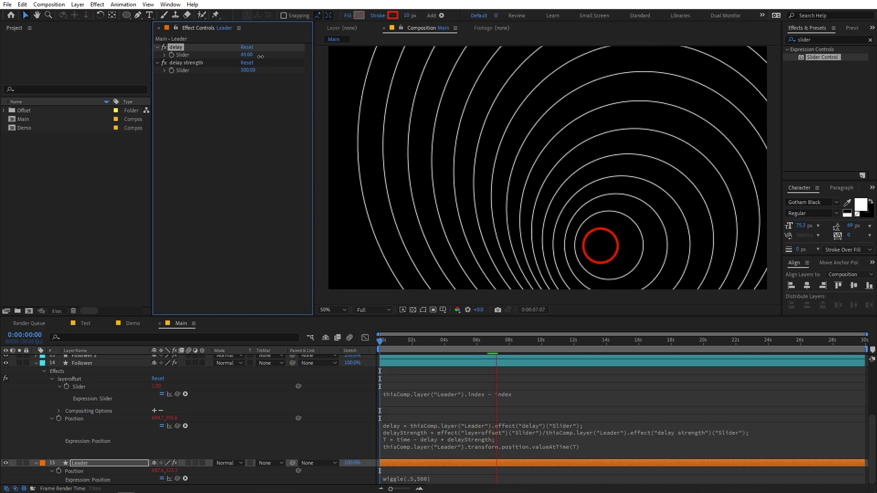
{"action": "left_click", "coordinate": [252, 57]}
{"action": "type", "text": "50"}
{"action": "key", "text": "Return"}
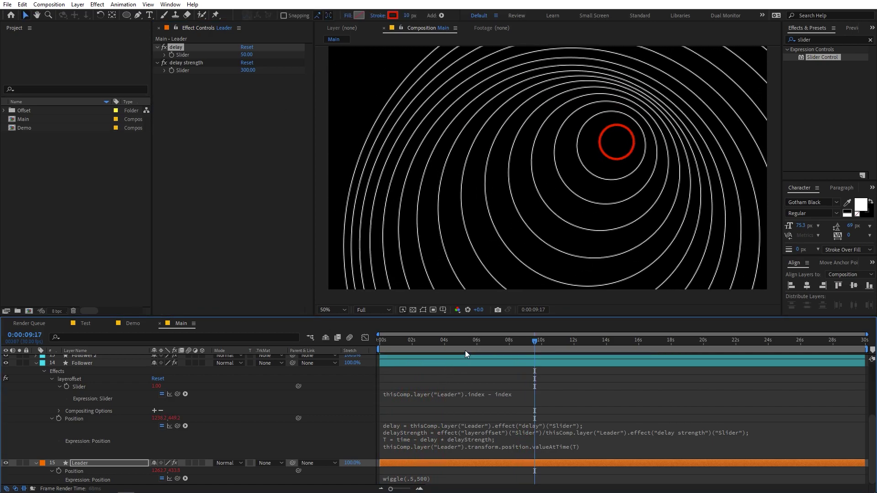
{"action": "key", "text": "space"}
- Filter the layer properties by "siz" to reveal the Size of Leader's Ellipse Path 1
{"action": "scroll", "coordinate": [94, 464], "scroll_direction": "up", "scroll_amount": 1}
{"action": "left_click", "coordinate": [83, 342]}
{"action": "type", "text": "siz"}
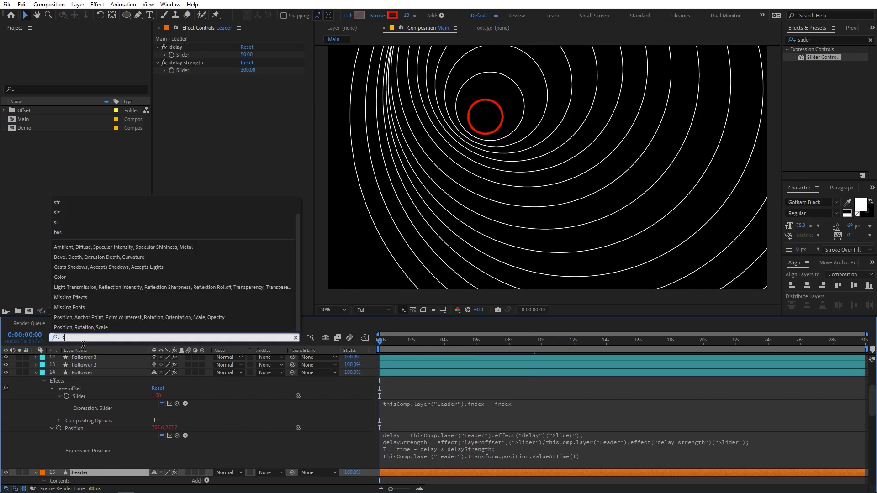
{"action": "left_click", "coordinate": [44, 472]}
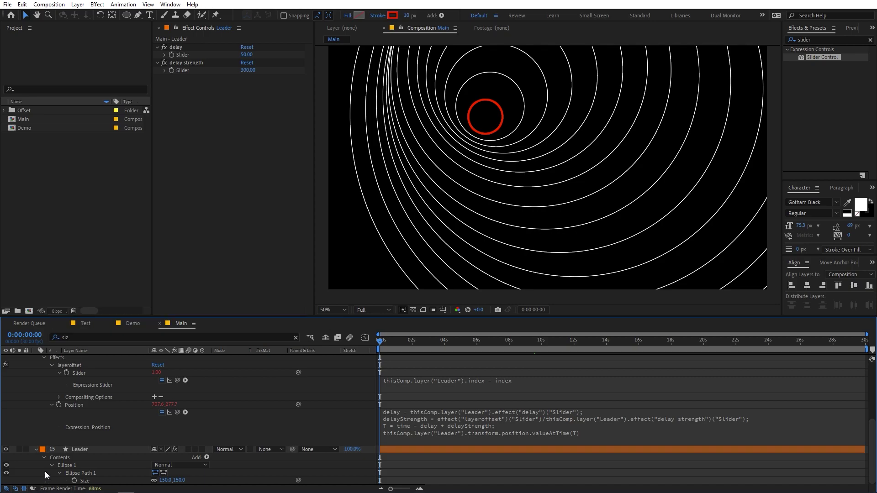
- Keyframe Leader's ellipse Size from 150 at the start through alternating larger and smaller values to 170 at 0:00:05:08
{"action": "left_click", "coordinate": [85, 481]}
{"action": "mouse_move", "coordinate": [390, 341]}
{"action": "left_mouse_down"}
{"action": "mouse_move", "coordinate": [411, 343]}
{"action": "mouse_move", "coordinate": [398, 344]}
{"action": "left_mouse_up"}
{"action": "left_click_drag", "start_coordinate": [204, 482], "coordinate": [314, 482]}
{"action": "left_click_drag", "start_coordinate": [399, 342], "coordinate": [465, 354]}
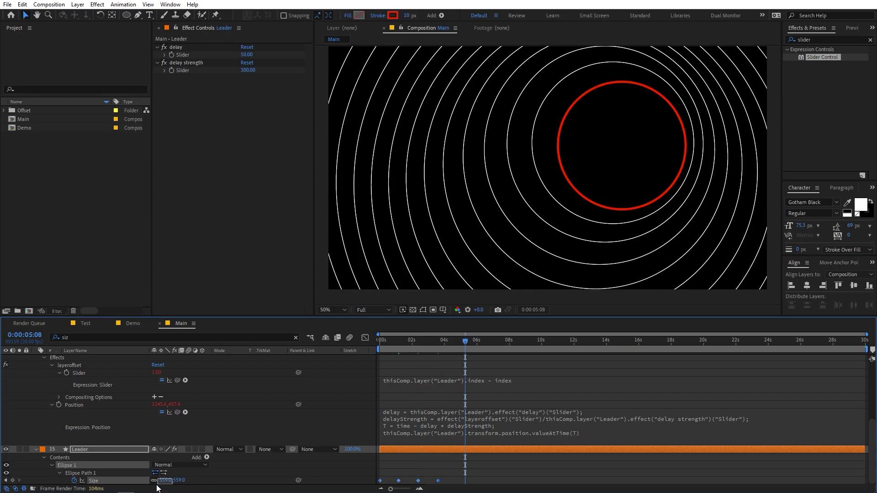
{"action": "left_click_drag", "start_coordinate": [169, 480], "coordinate": [98, 481]}
- Apply Easy Ease to all of Leader's Size keyframes and return to the start of the timeline
{"action": "left_click_drag", "start_coordinate": [469, 464], "coordinate": [368, 492]}
{"action": "key", "text": "F9"}
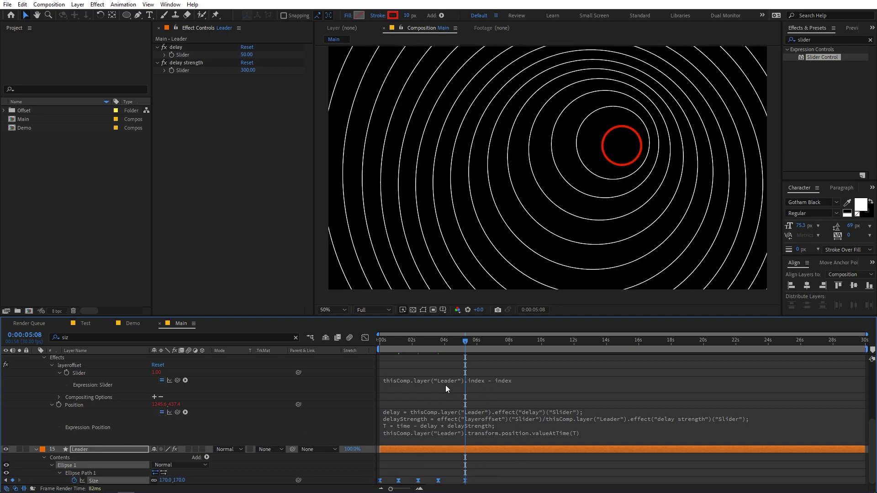
{"action": "left_click", "coordinate": [382, 341]}
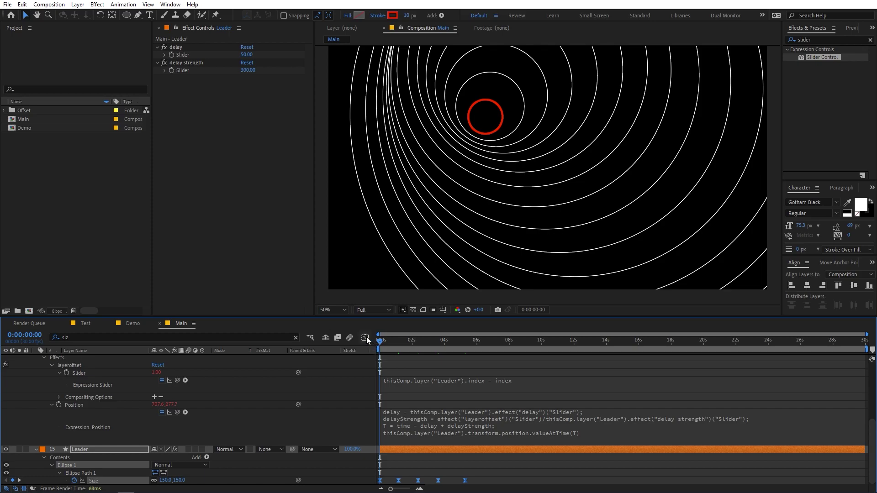
- Lengthen the incoming and outgoing easing handles of the Size keyframes in the speed graph, and preview the animation
{"action": "left_click", "coordinate": [365, 337]}
{"action": "left_click_drag", "start_coordinate": [377, 407], "coordinate": [563, 432]}
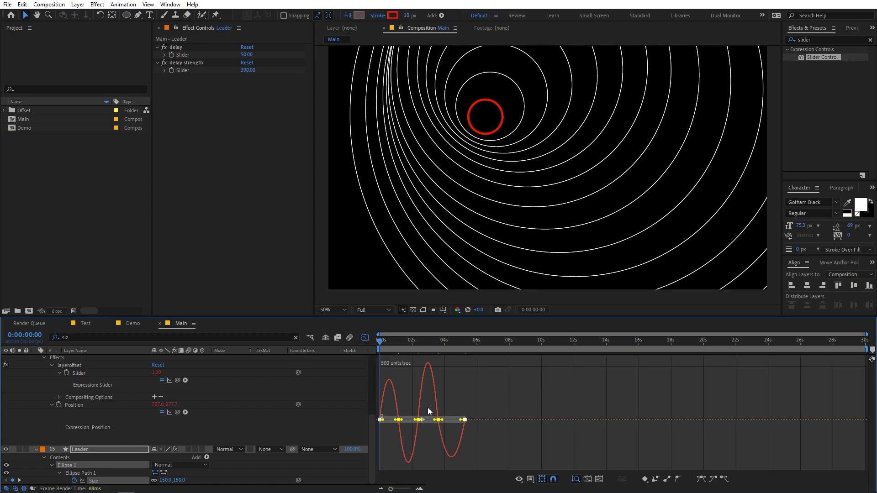
{"action": "left_click", "coordinate": [595, 479]}
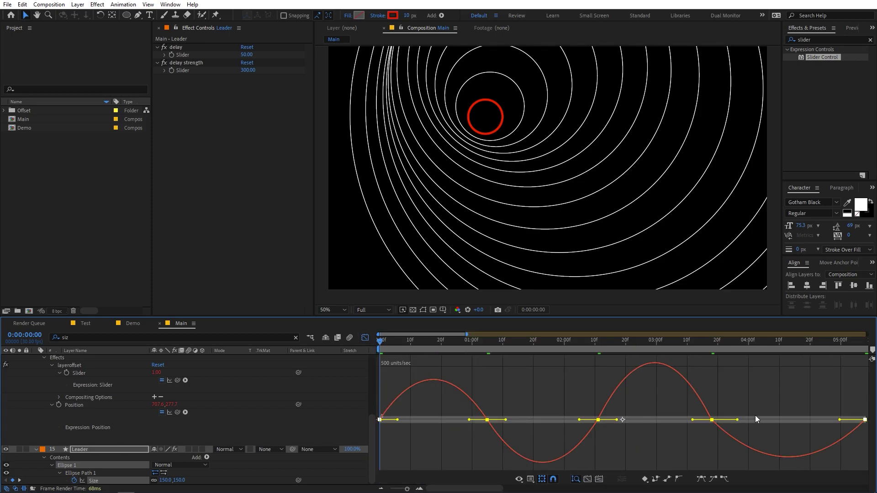
{"action": "left_click_drag", "start_coordinate": [839, 420], "coordinate": [807, 421]}
{"action": "left_click_drag", "start_coordinate": [739, 417], "coordinate": [756, 418]}
{"action": "left_click", "coordinate": [364, 338]}
{"action": "key", "text": "space"}
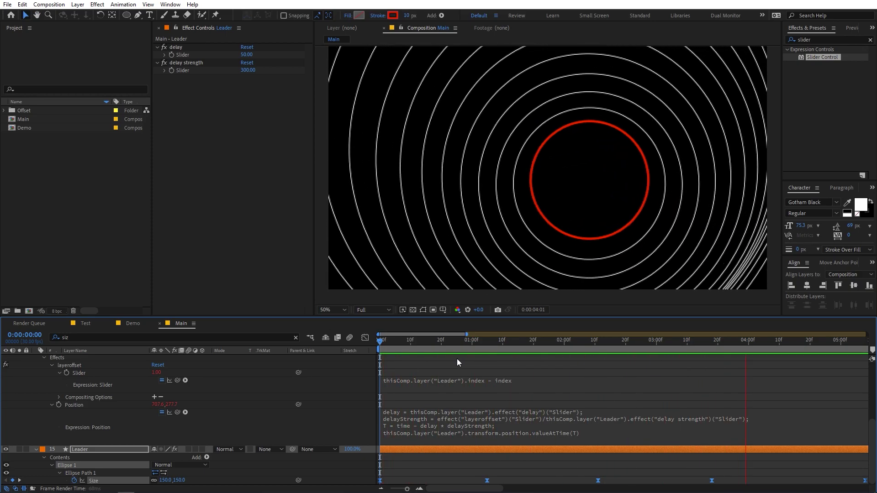
{"action": "left_click", "coordinate": [86, 323]}
{"action": "left_click", "coordinate": [181, 324]}
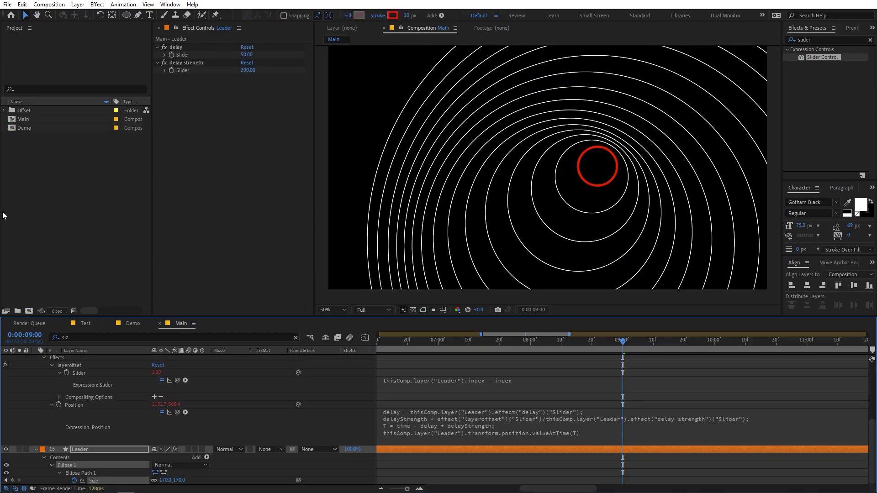
- Create a new composition named Camera and place the Main composition in it as a layer
{"action": "left_click", "coordinate": [62, 3]}
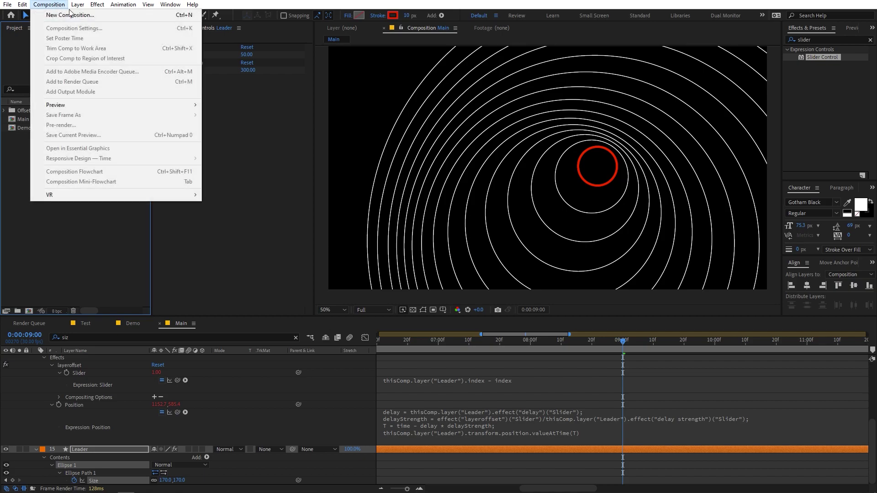
{"action": "left_click", "coordinate": [57, 15]}
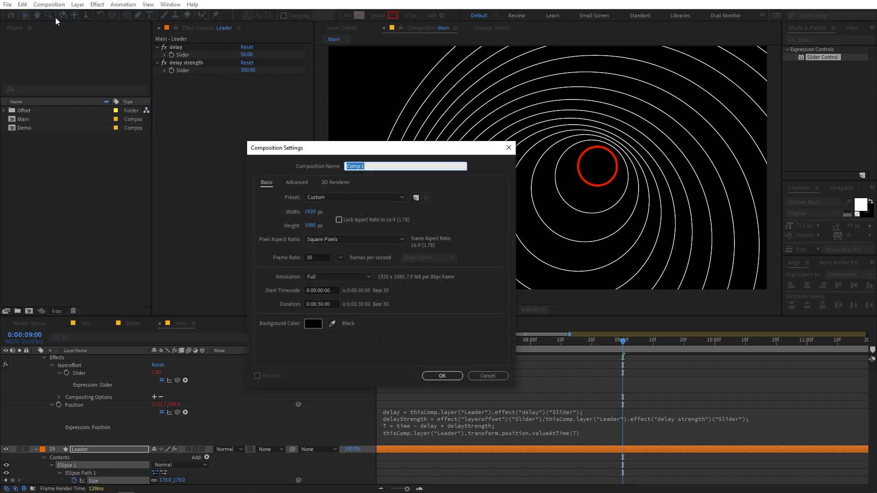
{"action": "type", "text": "Camera"}
{"action": "key", "text": "Return"}
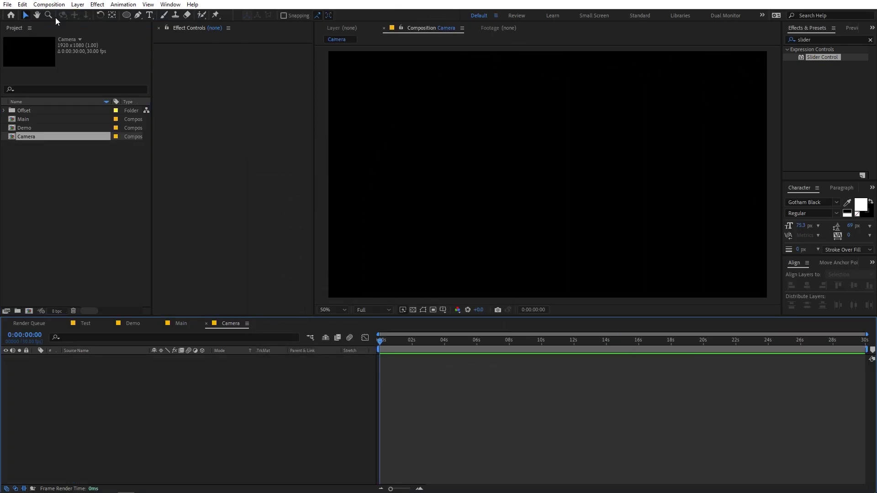
{"action": "left_click", "coordinate": [26, 118]}
{"action": "left_click_drag", "start_coordinate": [27, 117], "coordinate": [118, 399]}
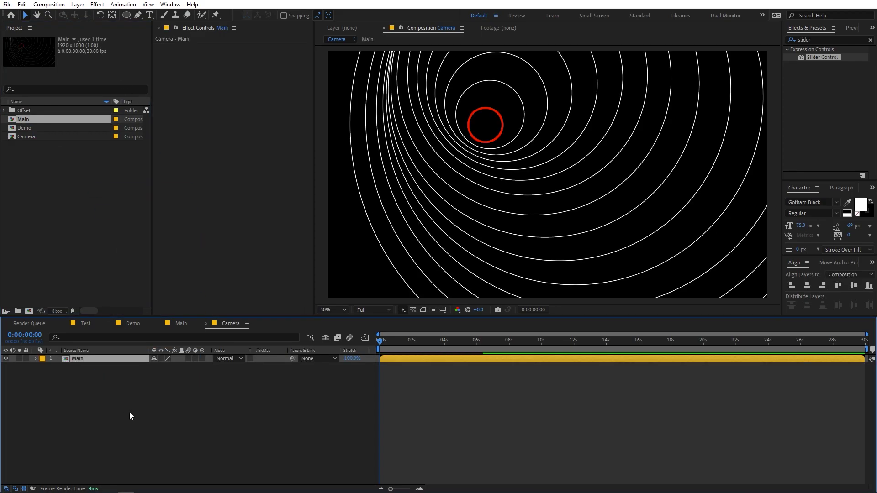
- Add a two-node camera with the 50mm preset to the Camera composition and make the Main layer 3D
{"action": "left_click", "coordinate": [97, 4]}
{"action": "mouse_move", "coordinate": [78, 4]}
{"action": "mouse_move", "coordinate": [137, 15]}
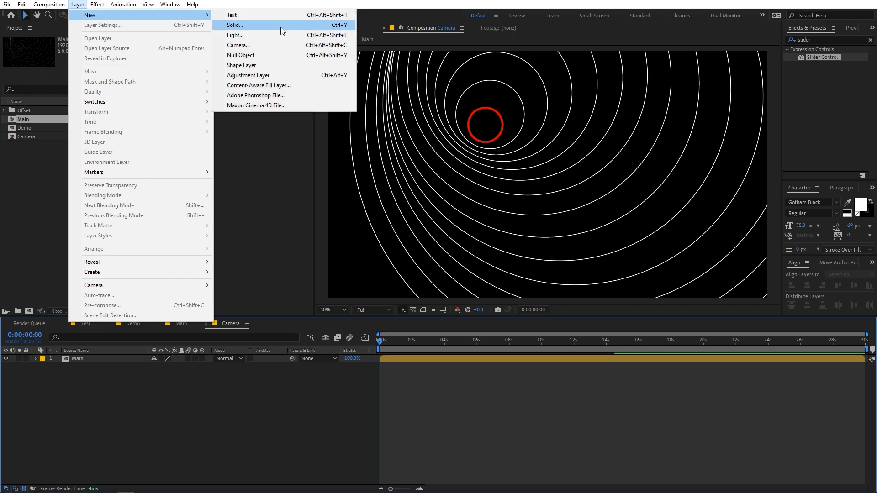
{"action": "left_click", "coordinate": [259, 47]}
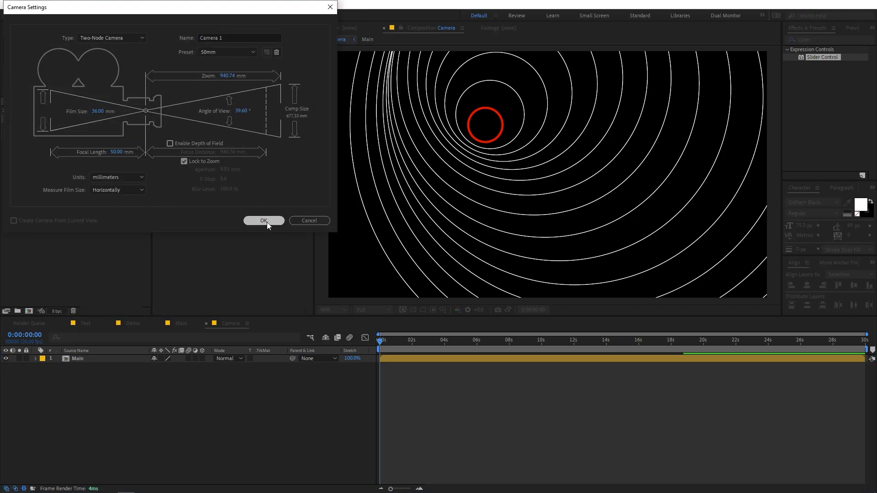
{"action": "left_click", "coordinate": [265, 221]}
{"action": "left_click", "coordinate": [202, 367]}
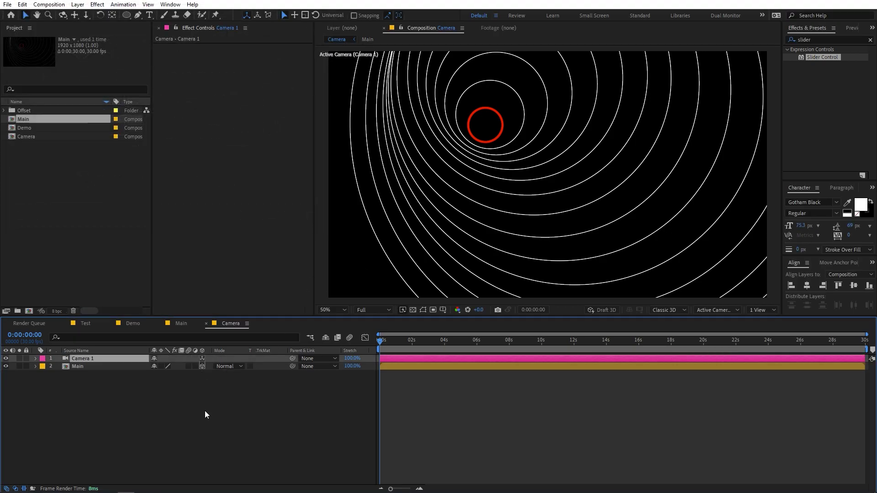
- Orbit Camera 1 around the scene so the rings are viewed from a tilted angle, and deselect the camera
{"action": "left_click", "coordinate": [63, 15]}
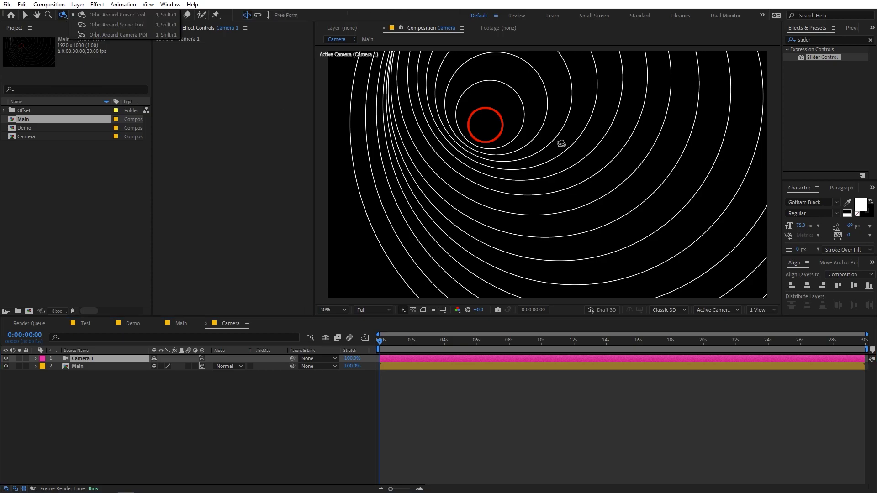
{"action": "left_click_drag", "start_coordinate": [602, 155], "coordinate": [551, 97]}
{"action": "left_click", "coordinate": [225, 382]}
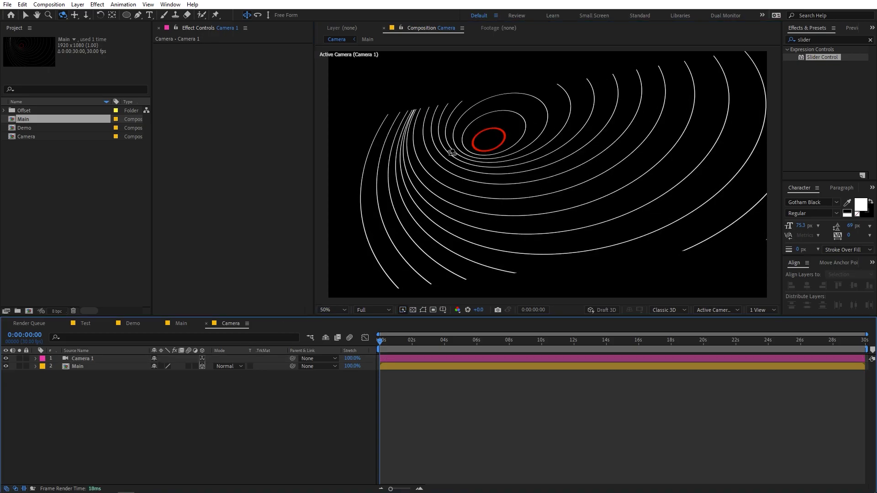
- Collapse transformations on the nested Main layer and make every Follower and Leader layer inside the Main composition 3D
{"action": "left_click", "coordinate": [161, 366]}
{"action": "double_click", "coordinate": [100, 367]}
{"action": "key", "text": "ctrl+a"}
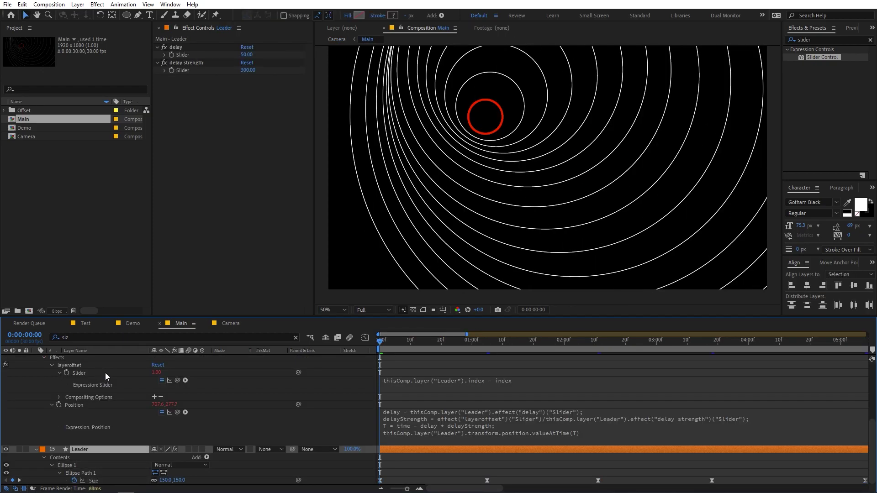
{"action": "key", "text": "u"}
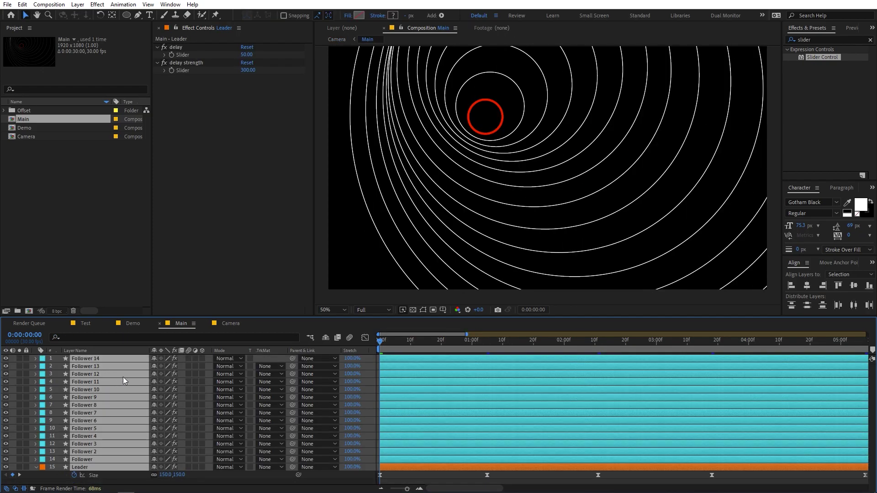
{"action": "left_click", "coordinate": [202, 358]}
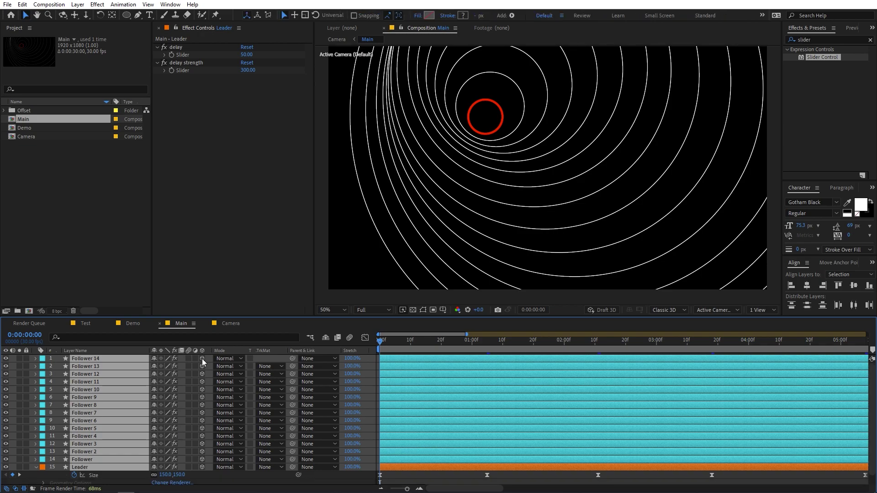
- Return to the Camera composition and preview the tilted ring animation
{"action": "left_click", "coordinate": [228, 323]}
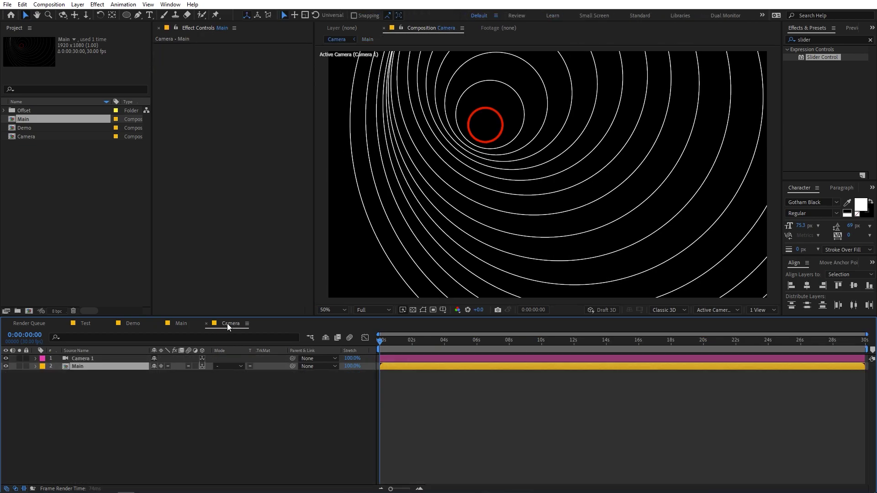
{"action": "key", "text": "space"}
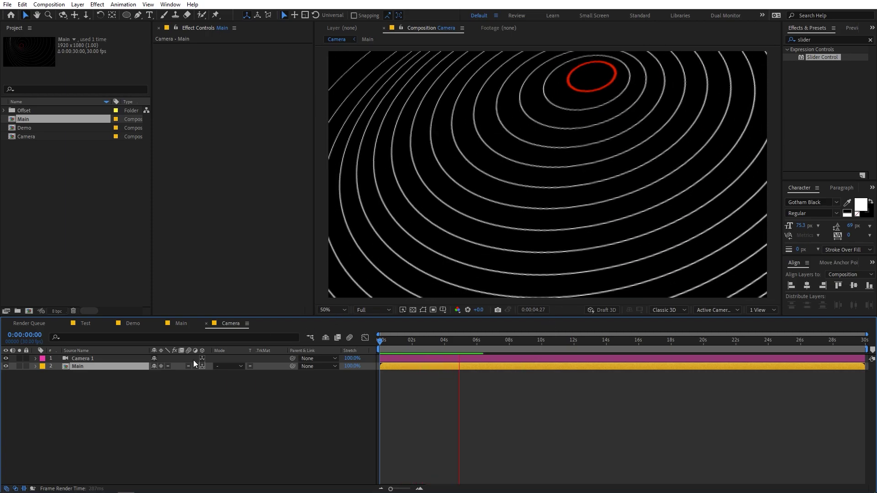
{"action": "left_click", "coordinate": [99, 366]}
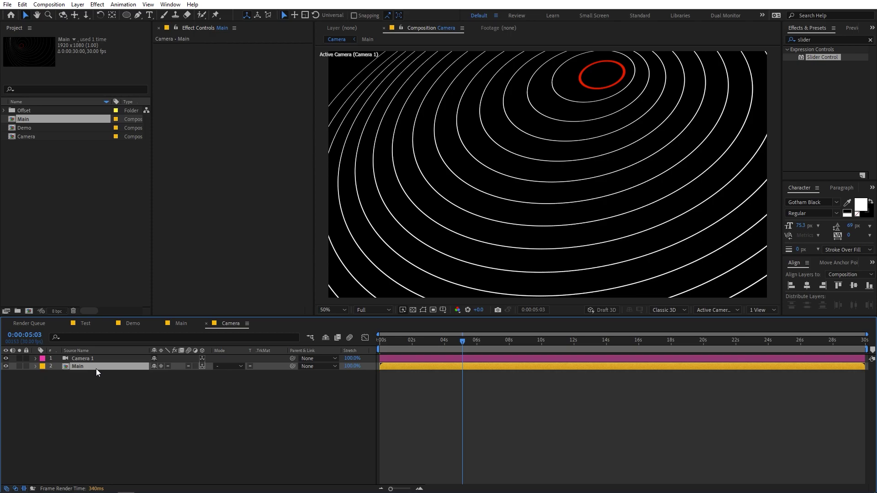
- Turn on Depth of Field for Camera 1 with an Aperture of about 681 pixels, and preview the blurred animation
{"action": "left_click", "coordinate": [103, 361]}
{"action": "key", "text": "a"}
{"action": "key", "text": "a"}
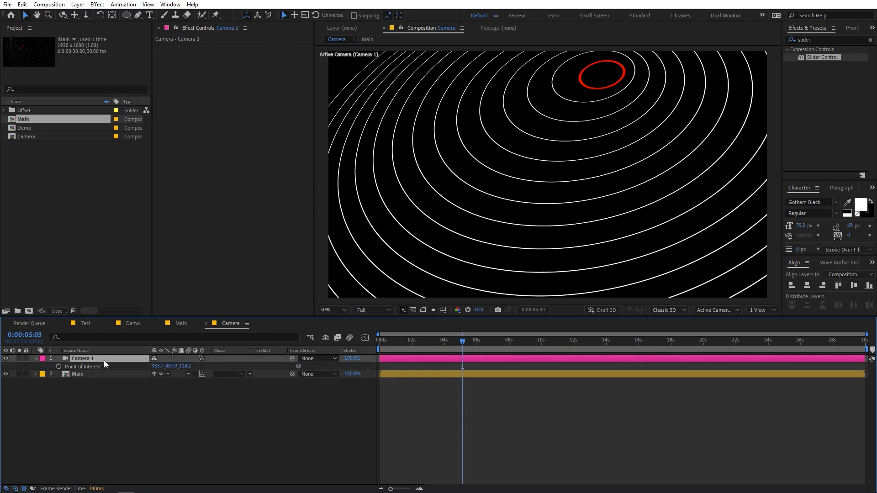
{"action": "left_click", "coordinate": [156, 383]}
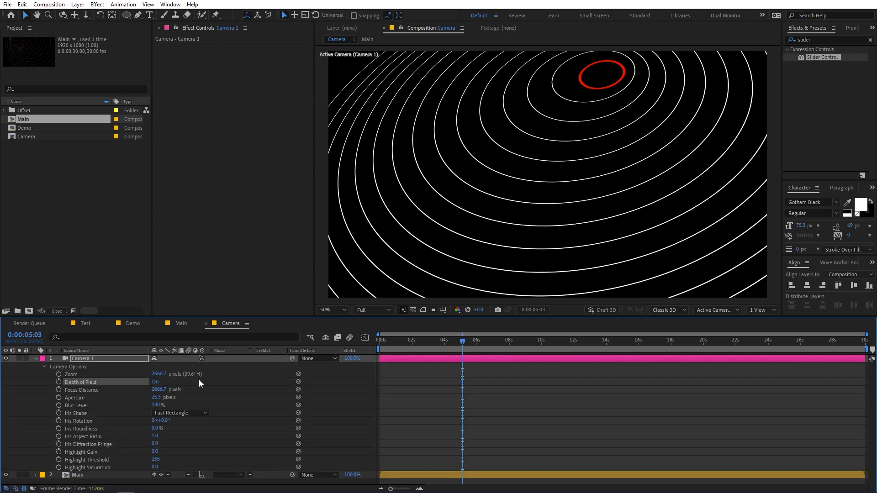
{"action": "left_click_drag", "start_coordinate": [157, 397], "coordinate": [398, 395]}
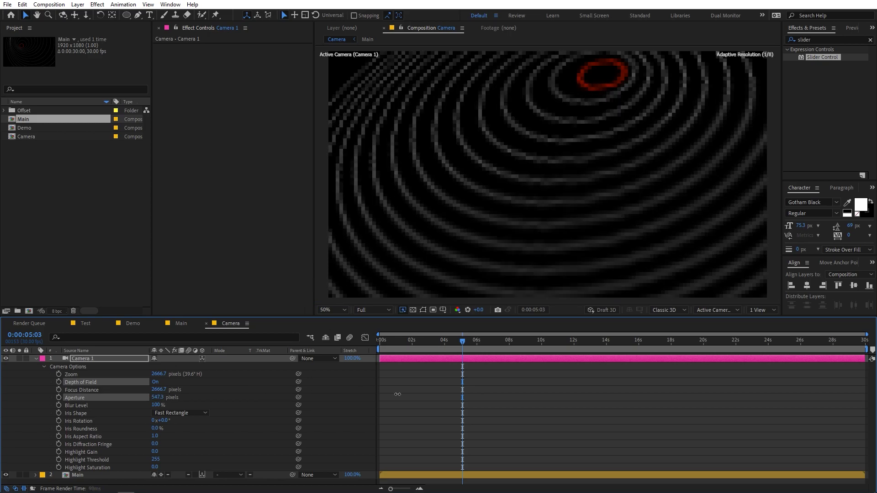
{"action": "left_click_drag", "start_coordinate": [451, 395], "coordinate": [454, 396]}
{"action": "key", "text": "space"}
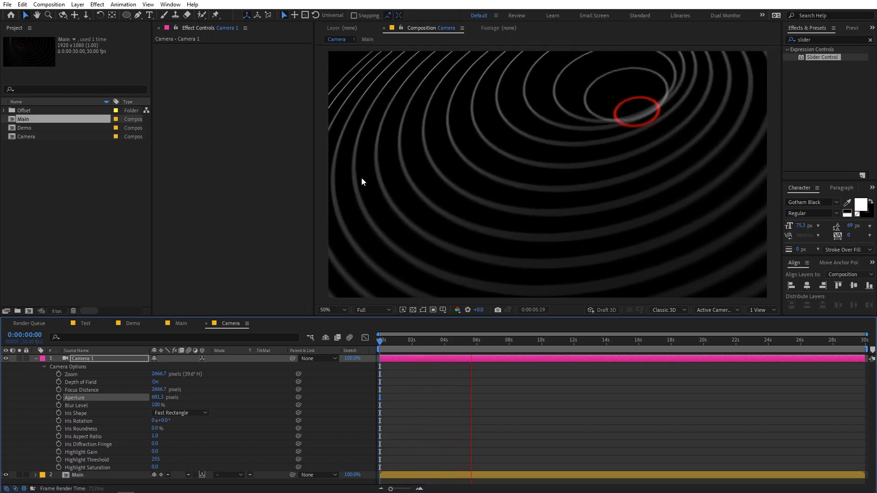
{"action": "key", "text": "space"}
- Duplicate the topmost Follower layer three times in the Main composition to add more rings
{"action": "left_click", "coordinate": [177, 322]}
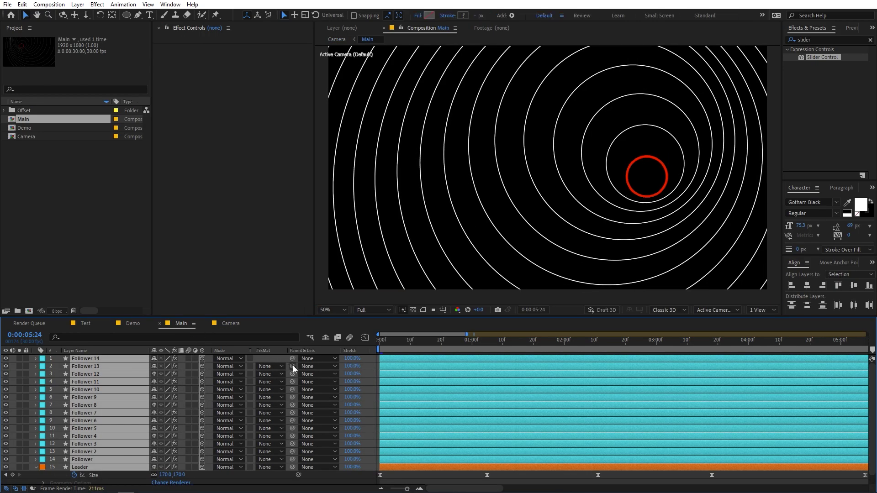
{"action": "key", "text": "F2"}
{"action": "left_click", "coordinate": [91, 358]}
{"action": "key", "text": "ctrl+d"}
{"action": "key", "text": "ctrl+d"}
{"action": "key", "text": "ctrl+d"}
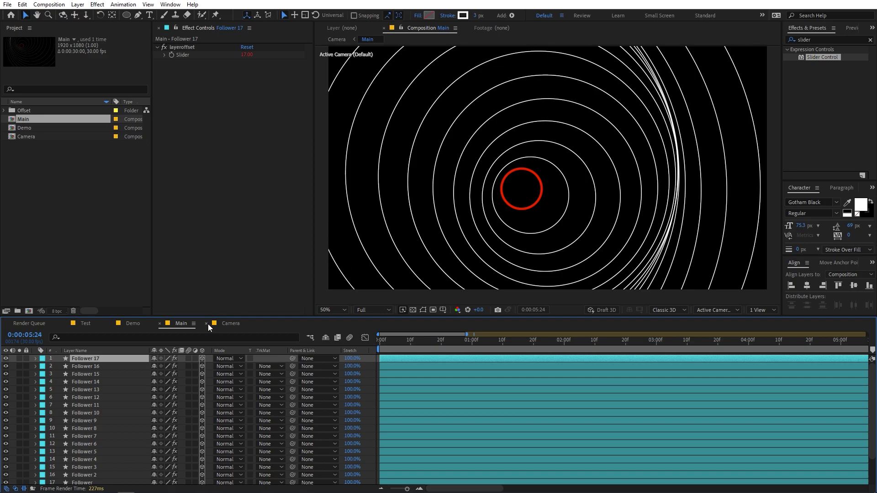
- Check the added rings in the Camera composition from the start of the timeline to 0:00:03:10
{"action": "left_click", "coordinate": [229, 325]}
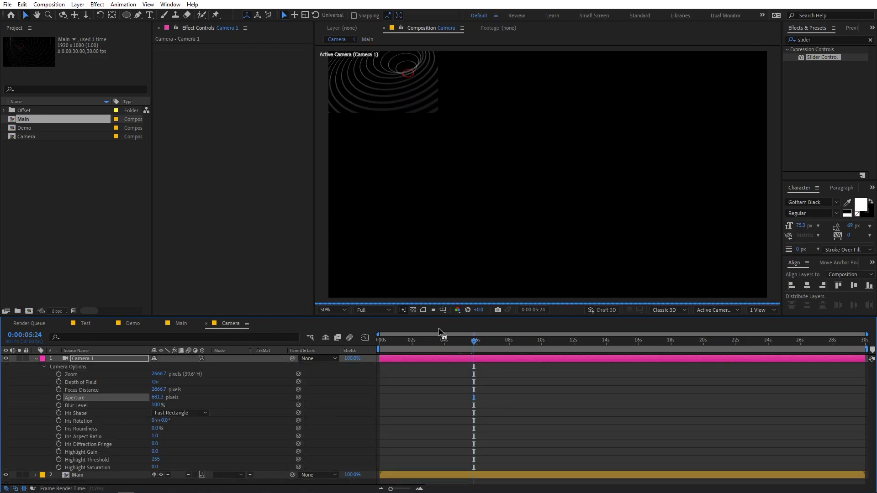
{"action": "key", "text": "Home"}
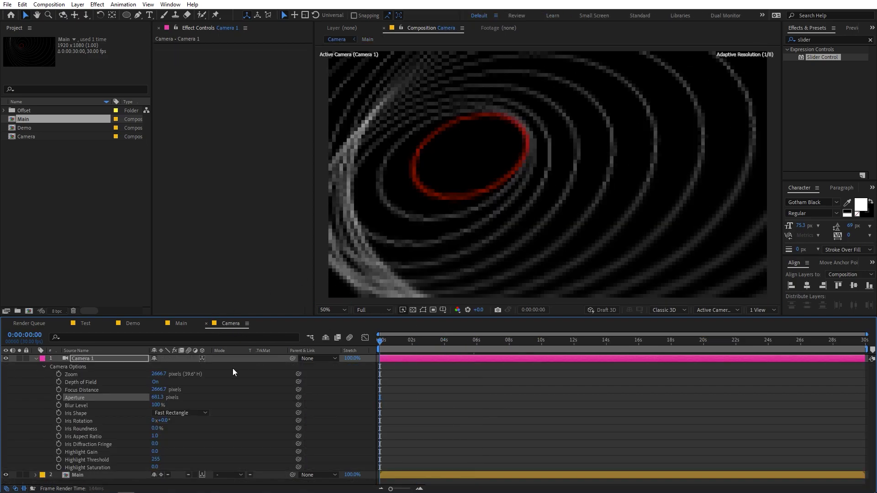
{"action": "left_click_drag", "start_coordinate": [402, 342], "coordinate": [434, 345]}
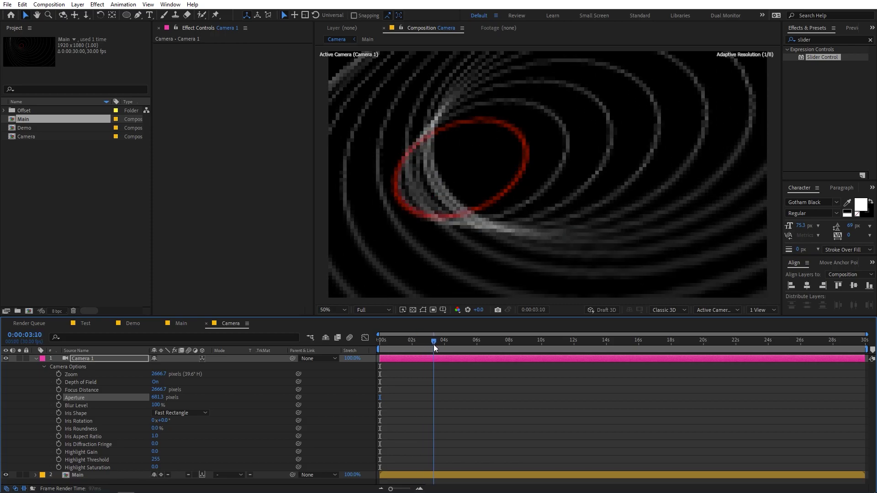
- Set Leader's delay strength slider to 469 in the Main composition and return to the Camera composition
{"action": "left_click", "coordinate": [181, 323]}
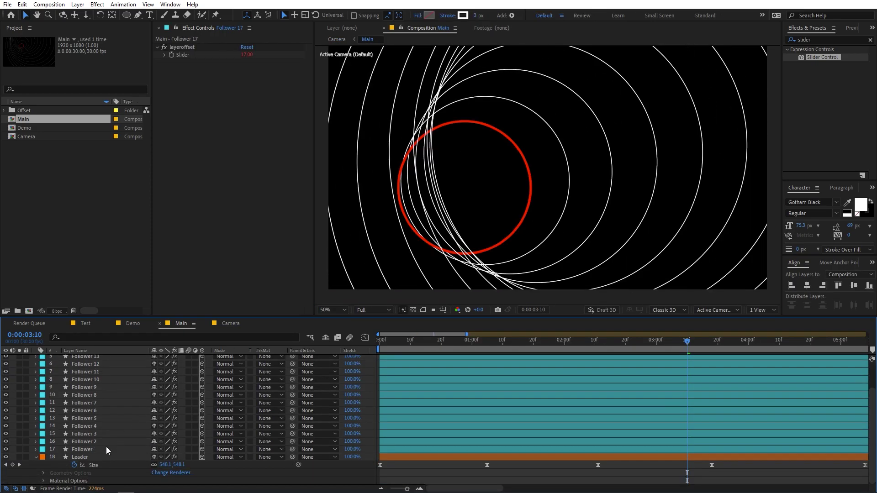
{"action": "left_click", "coordinate": [95, 457]}
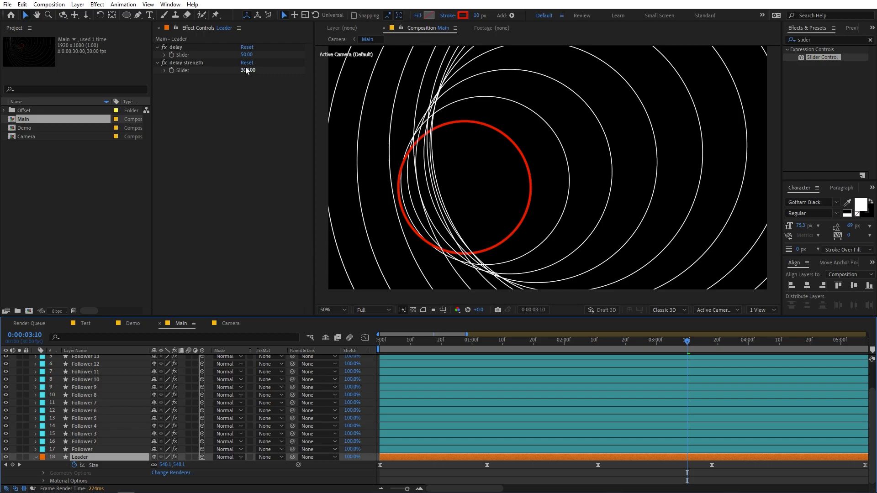
{"action": "left_click_drag", "start_coordinate": [251, 75], "coordinate": [418, 365]}
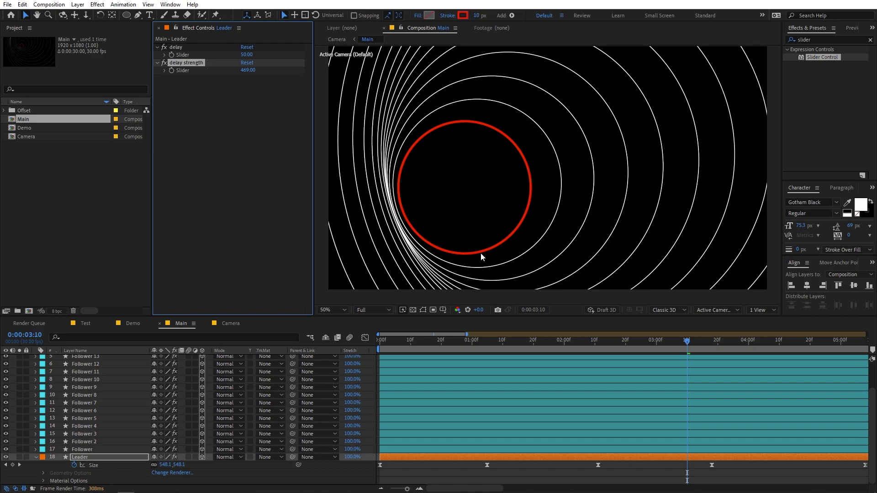
{"action": "left_click", "coordinate": [236, 323]}
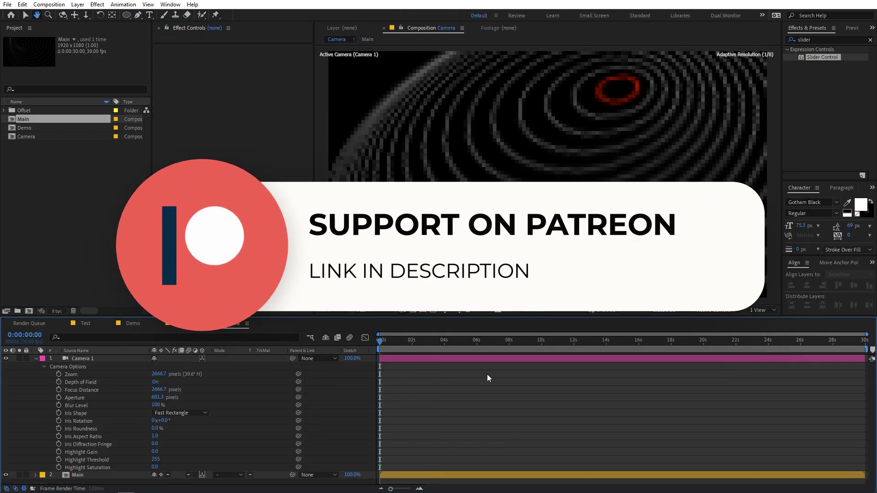